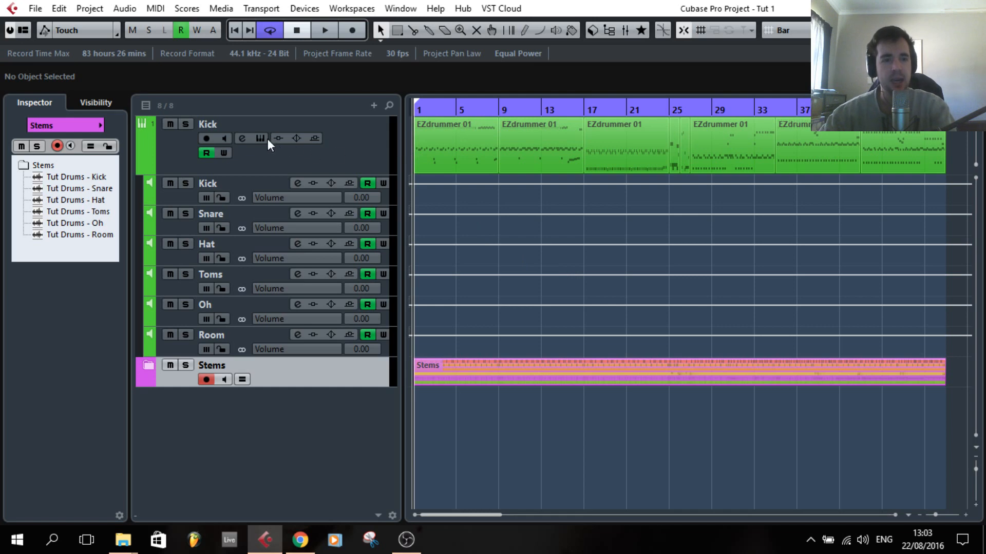
- Inspect the EZdrummer kit behind the Kick instrument track and listen to a short passage of the programmed drums
click(261, 138)
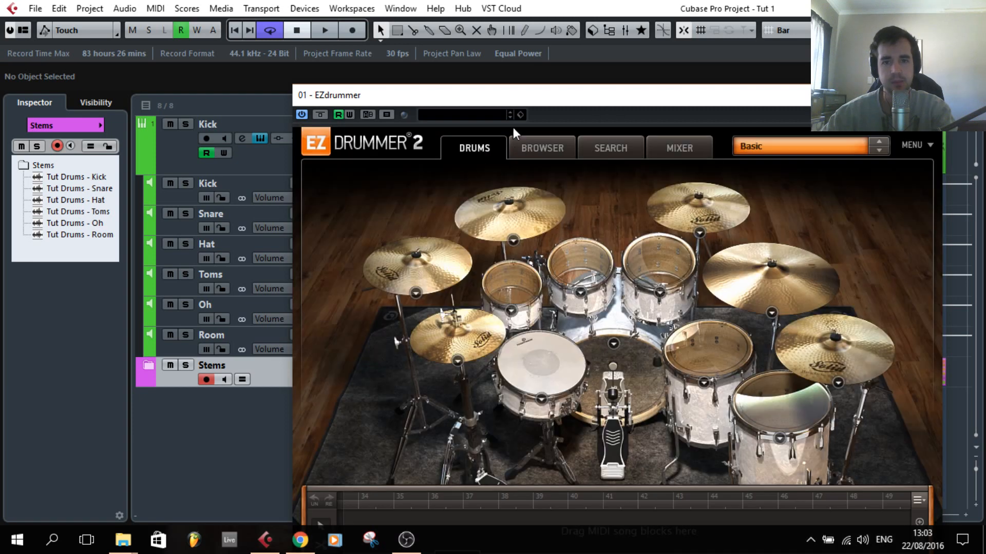
drag(580, 91, 554, 45)
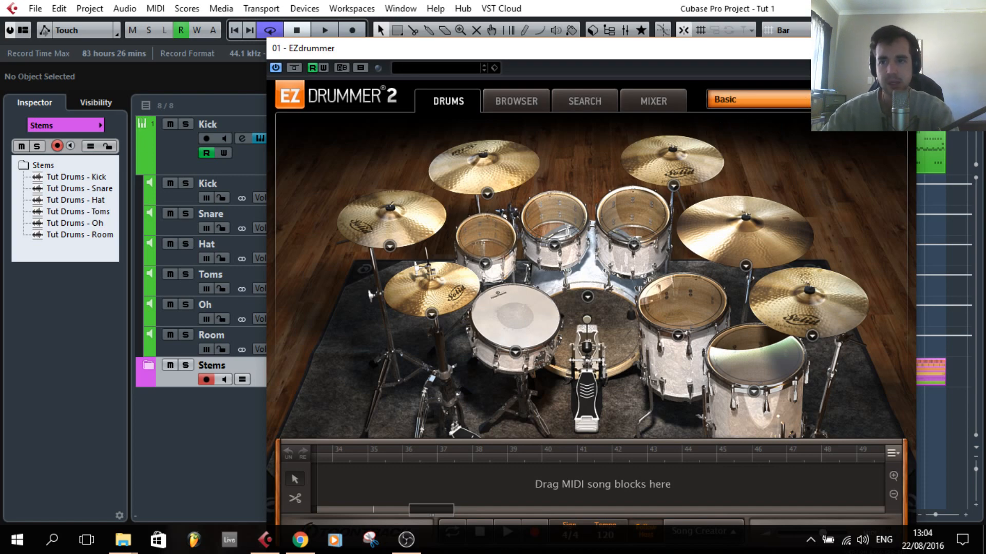
click(904, 49)
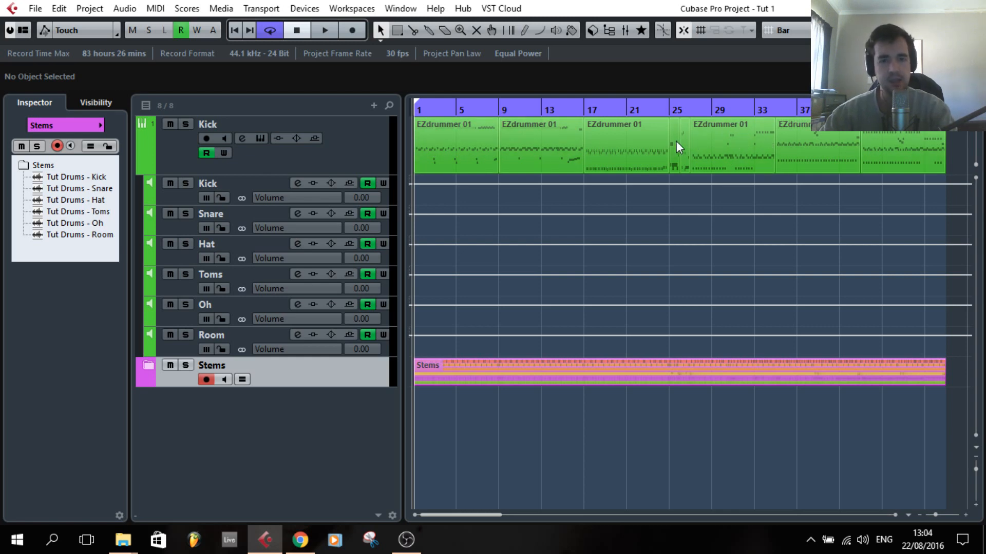
key(space)
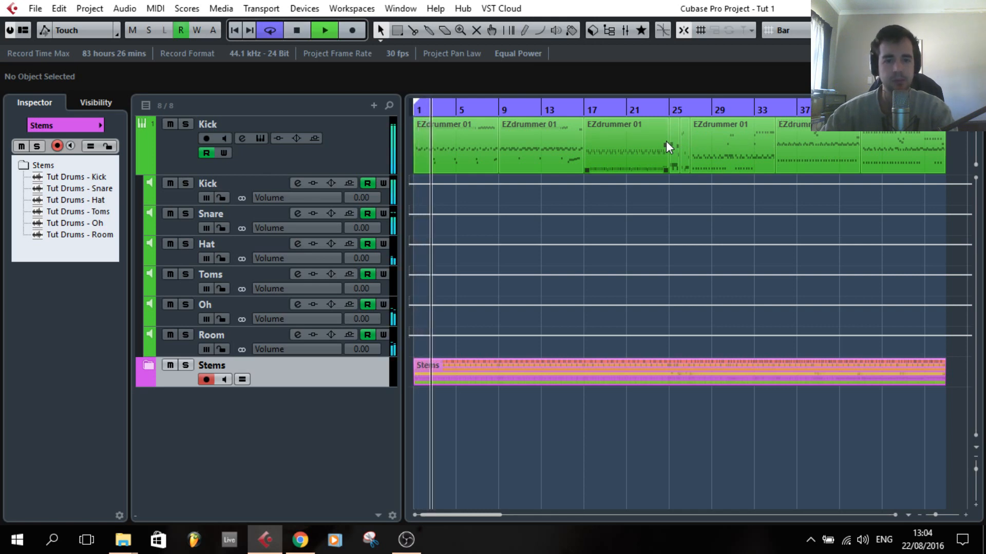
key(space)
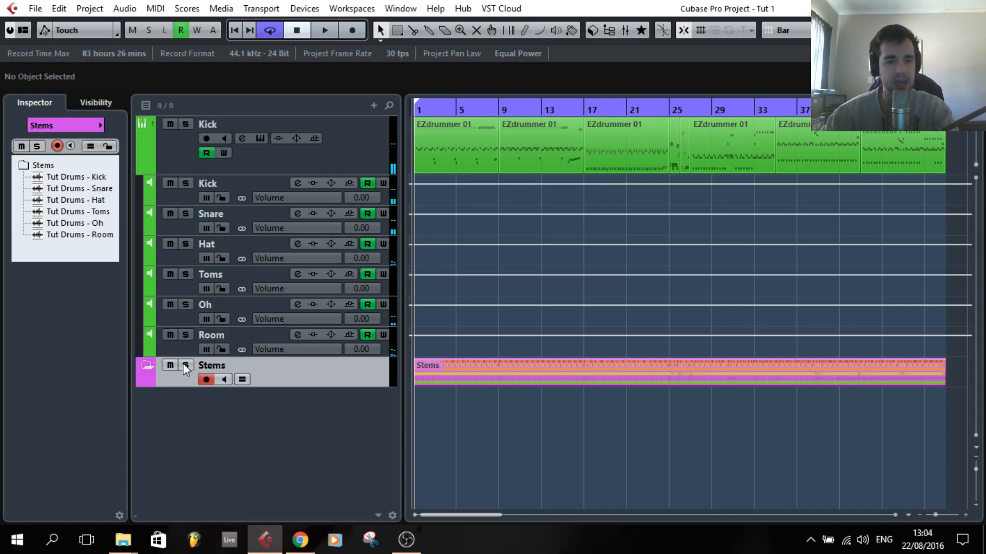
- Expand the Stems folder and increase the track heights to show the six Tut Drums audio tracks
click(148, 365)
scroll(504, 302, down, 3)
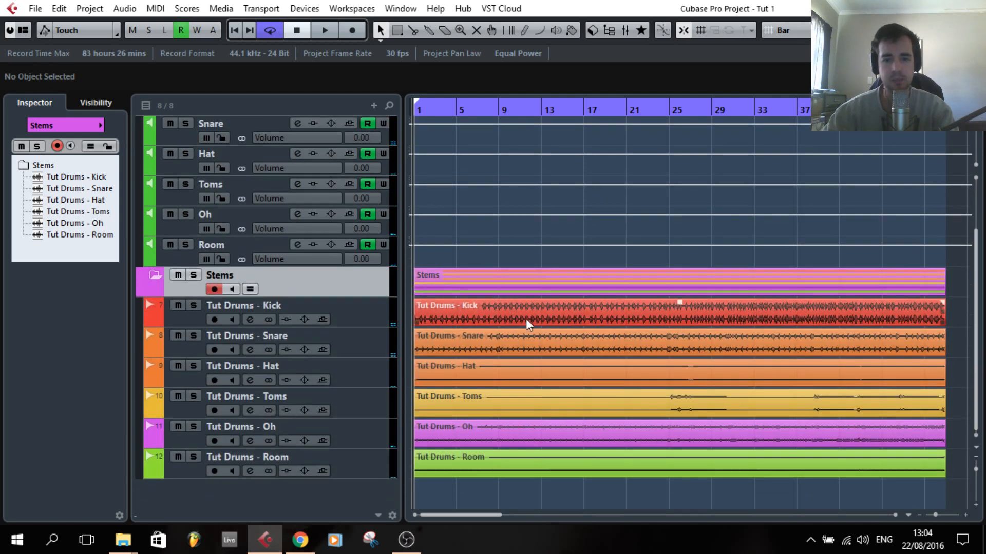
click(976, 475)
scroll(600, 374, down, 4)
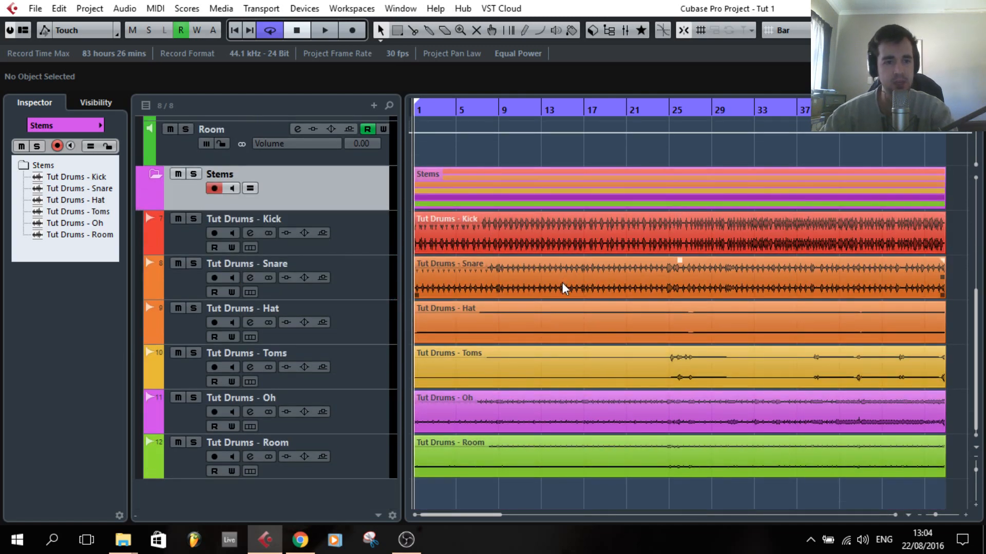
scroll(592, 411, up, 8)
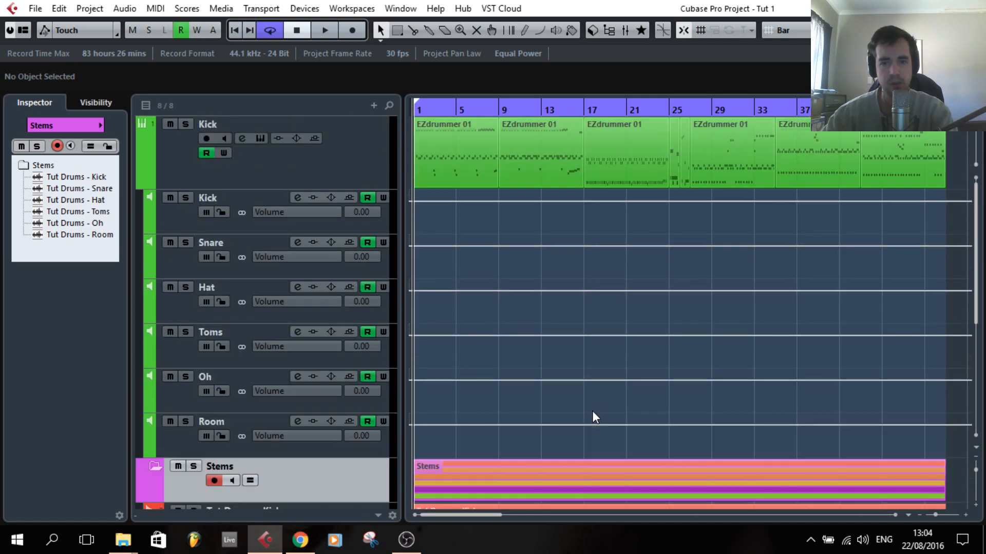
scroll(596, 408, down, 8)
scroll(526, 376, up, 8)
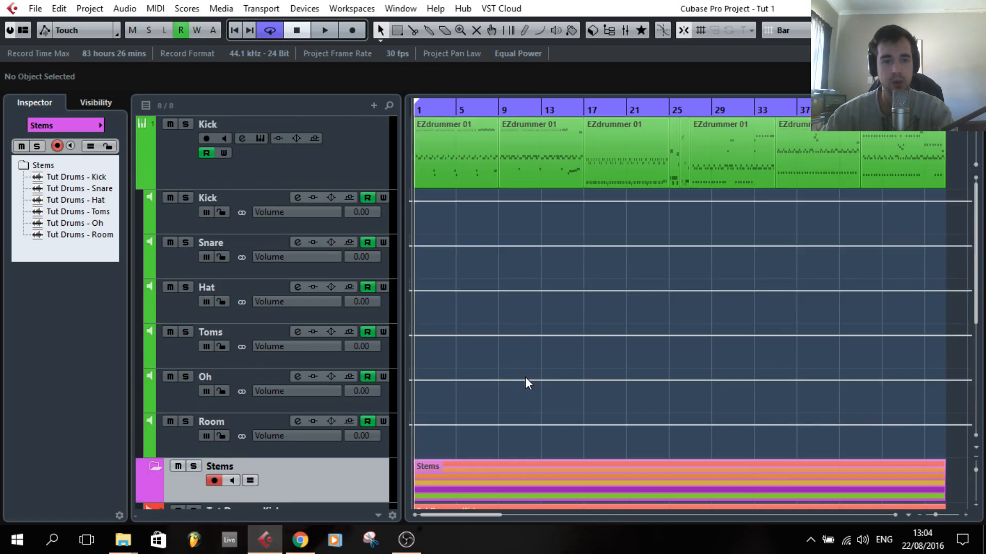
- Disable the Kick instrument track that drives EZdrummer
right_click(365, 161)
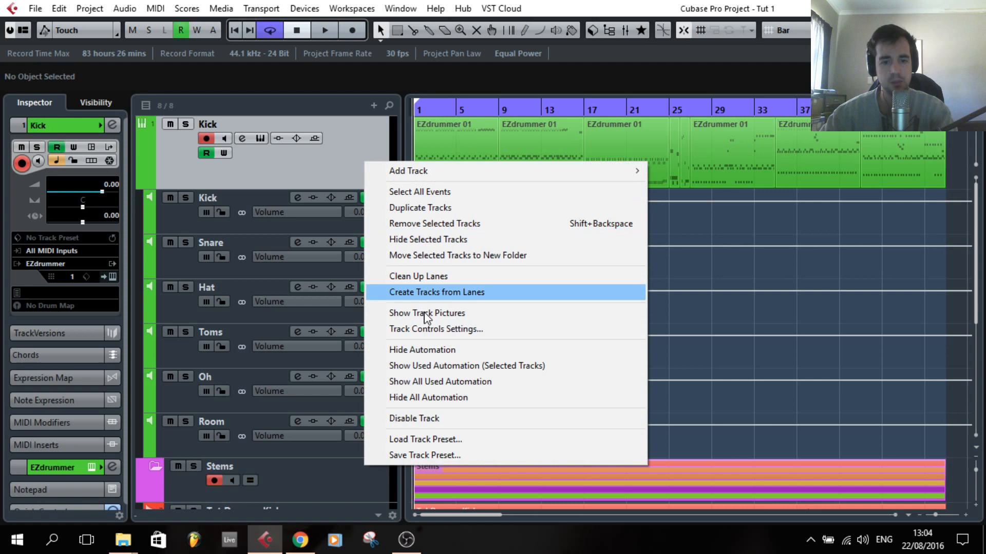
click(438, 418)
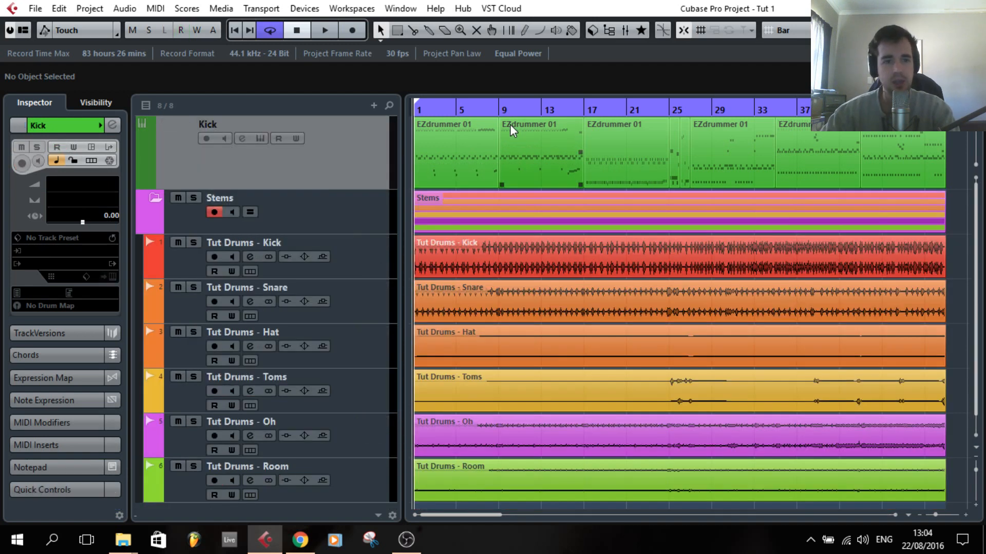
scroll(610, 154, down, 1)
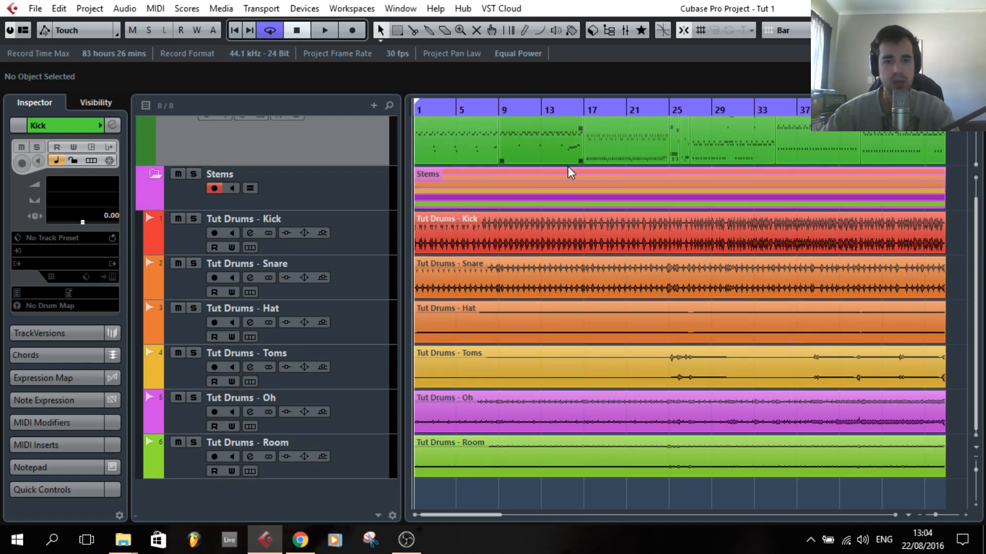
scroll(538, 242, right, 1)
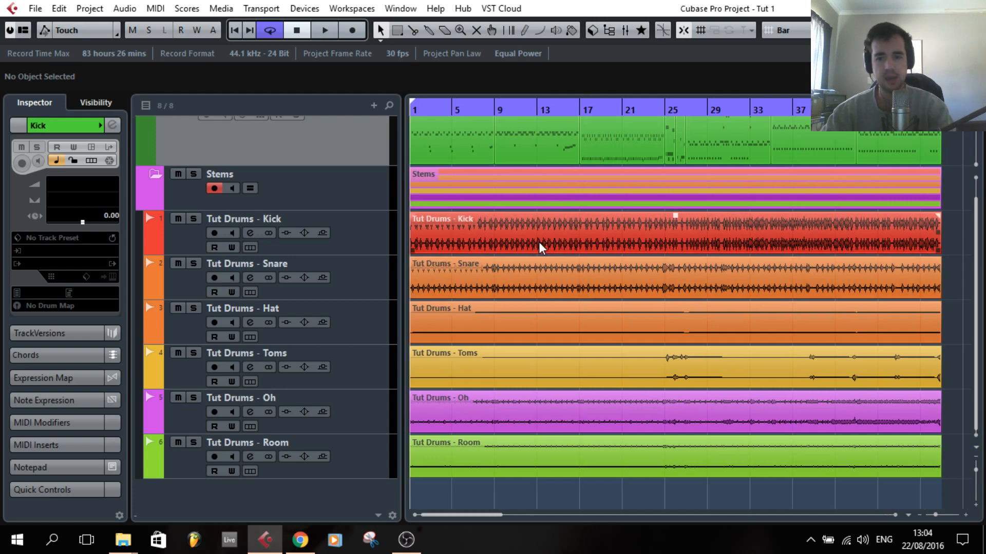
- Open the MixConsole, select the six drum channels from Kick to Room, and lower their faders together to -5.70
click(626, 30)
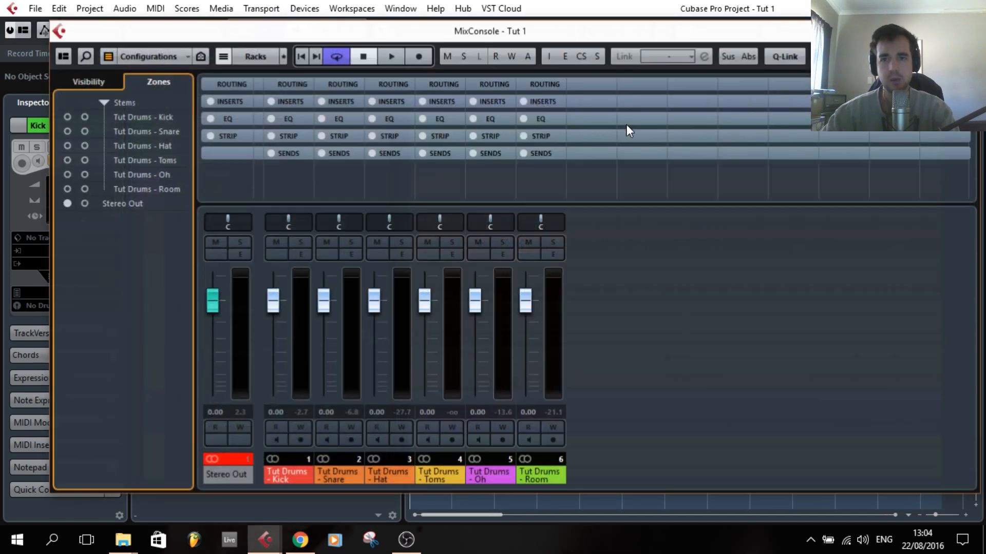
click(297, 319)
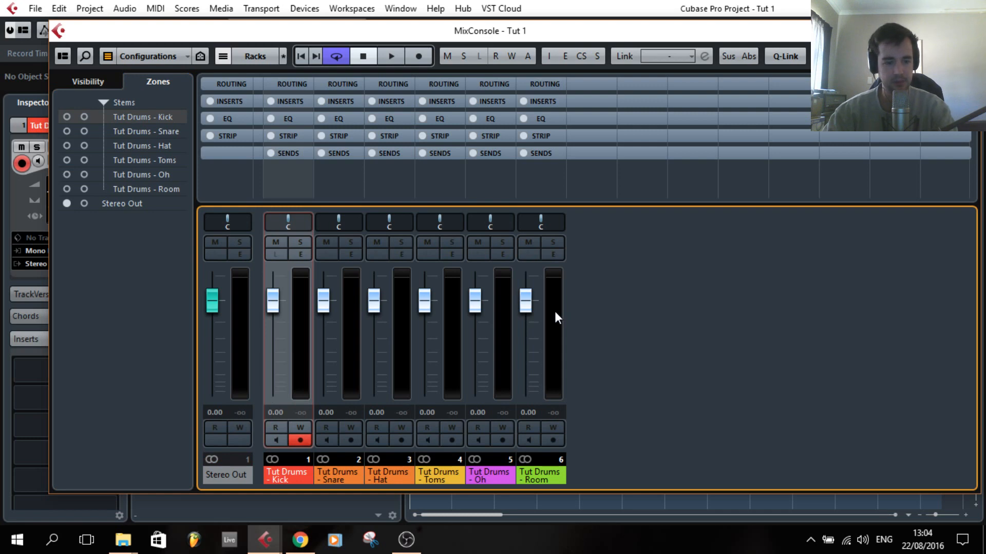
shift+click(555, 316)
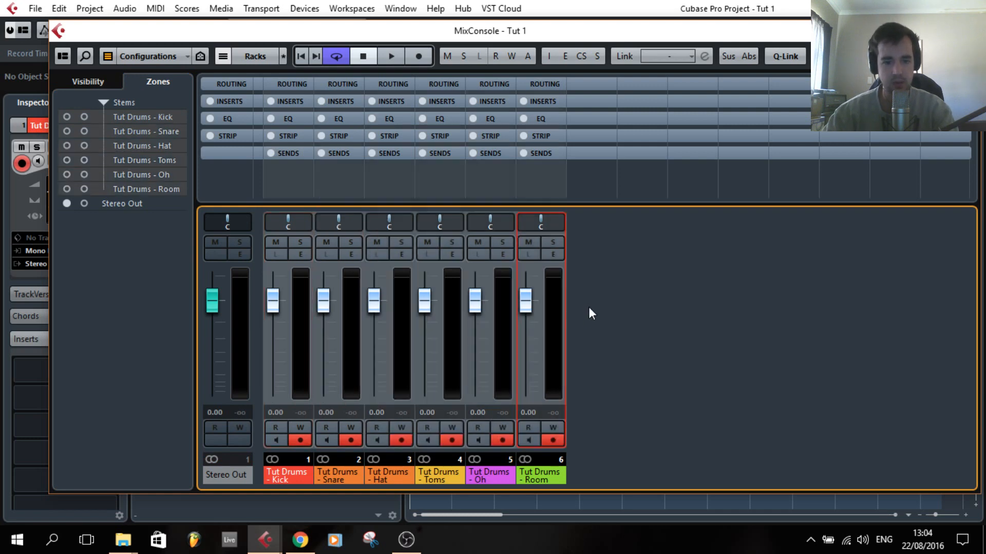
drag(525, 303, 522, 327)
key(g)
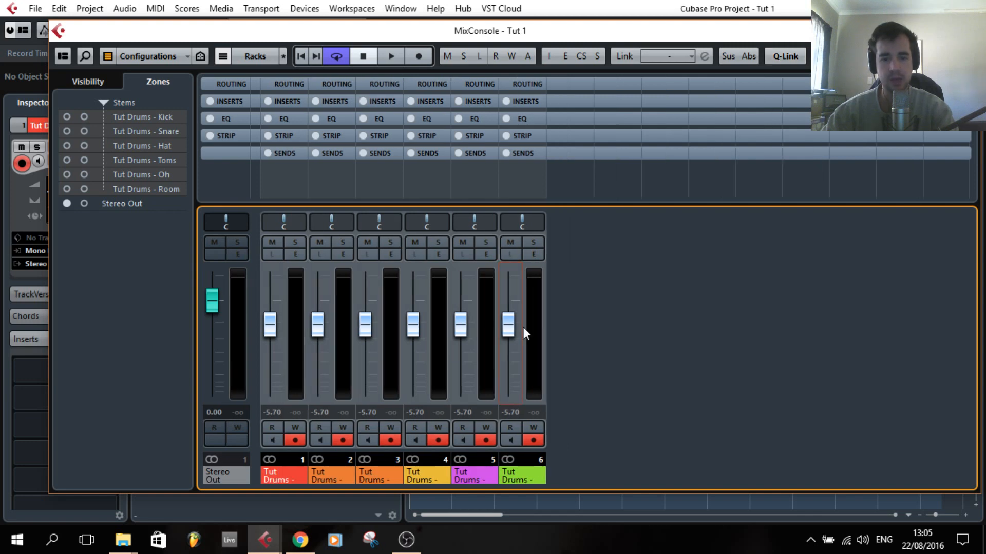
- Widen the mixer channels and, during playback, raise the six selected drum faders together to -4.78
key(h)
key(h)
key(h)
key(h)
key(space)
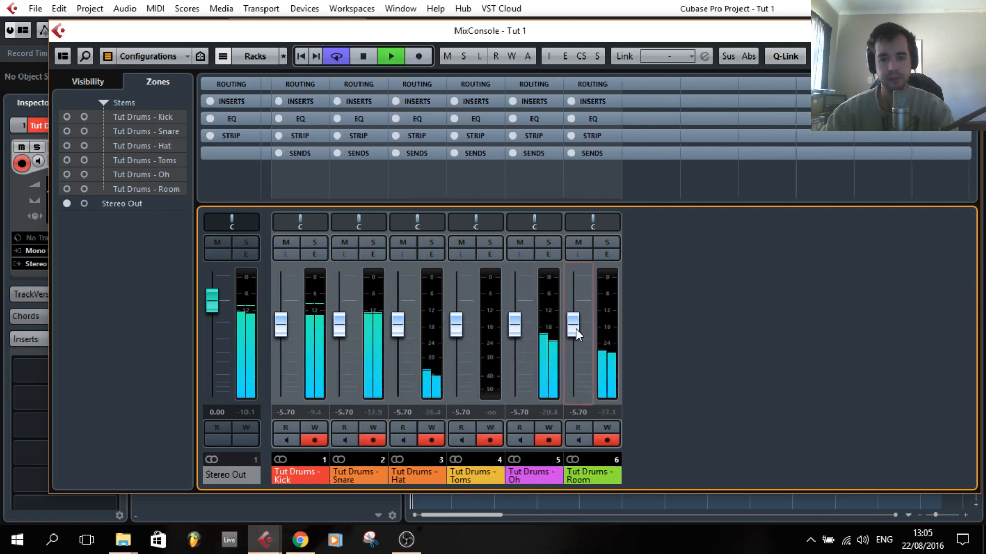
drag(575, 329, 574, 325)
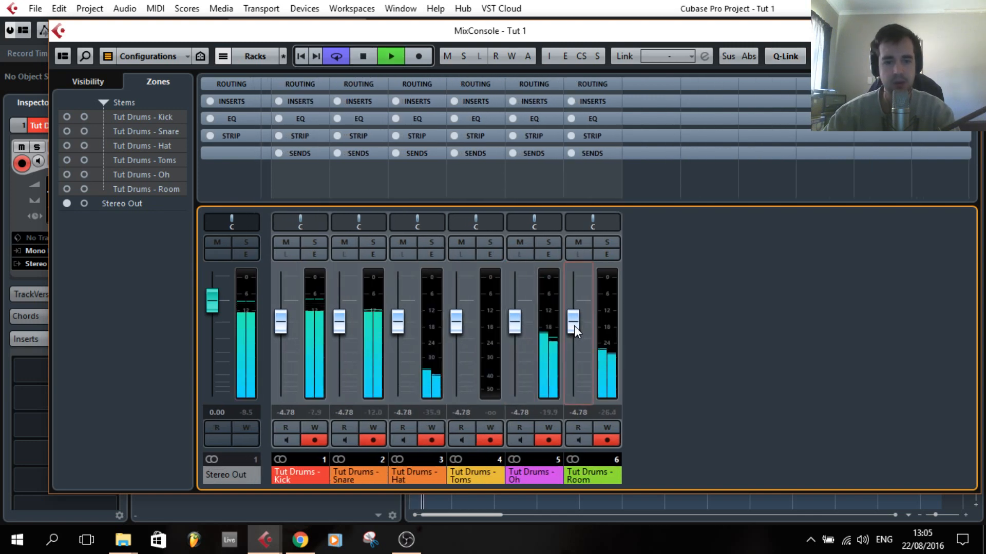
key(space)
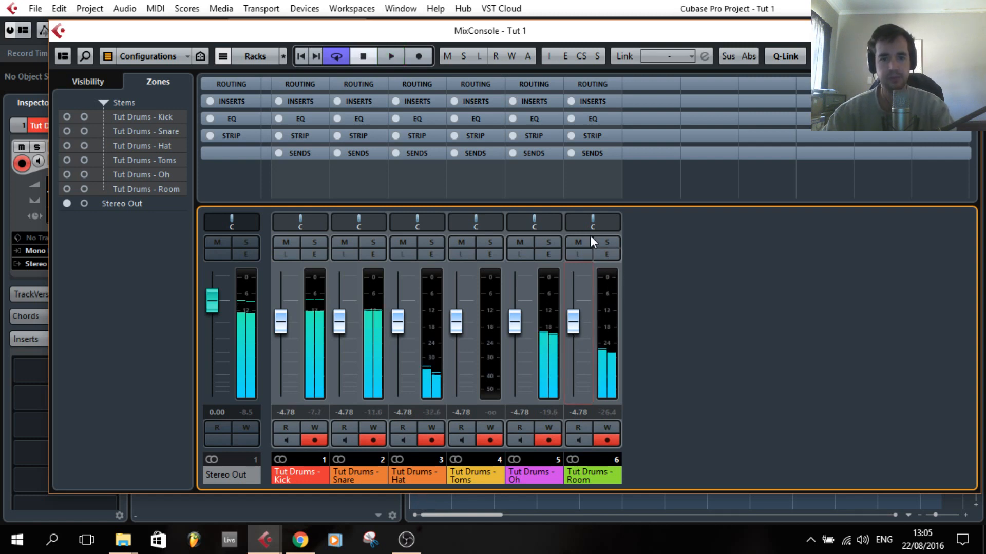
- Load NLS Channel Stereo in the first insert slot of the Tut Drums - Kick channel
click(303, 100)
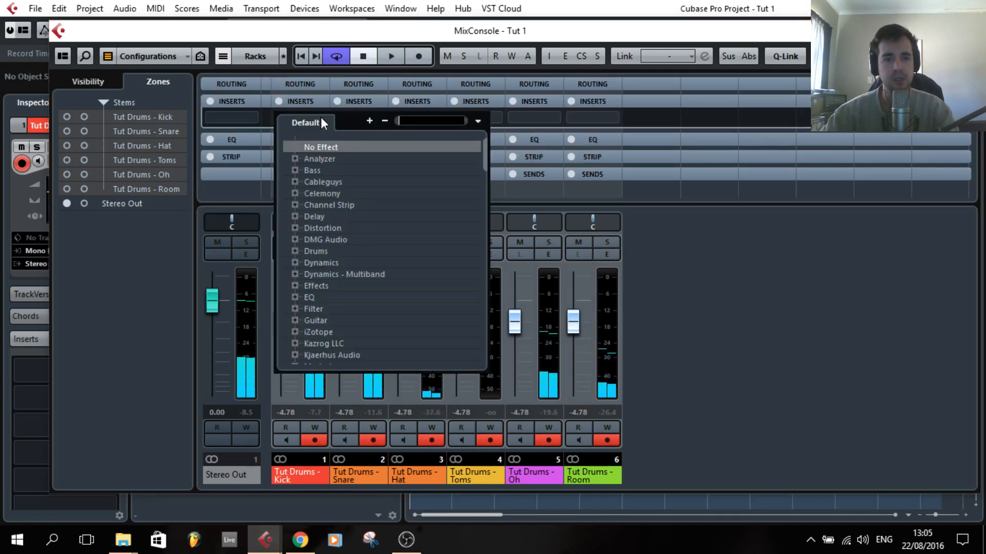
click(321, 117)
text(nls)
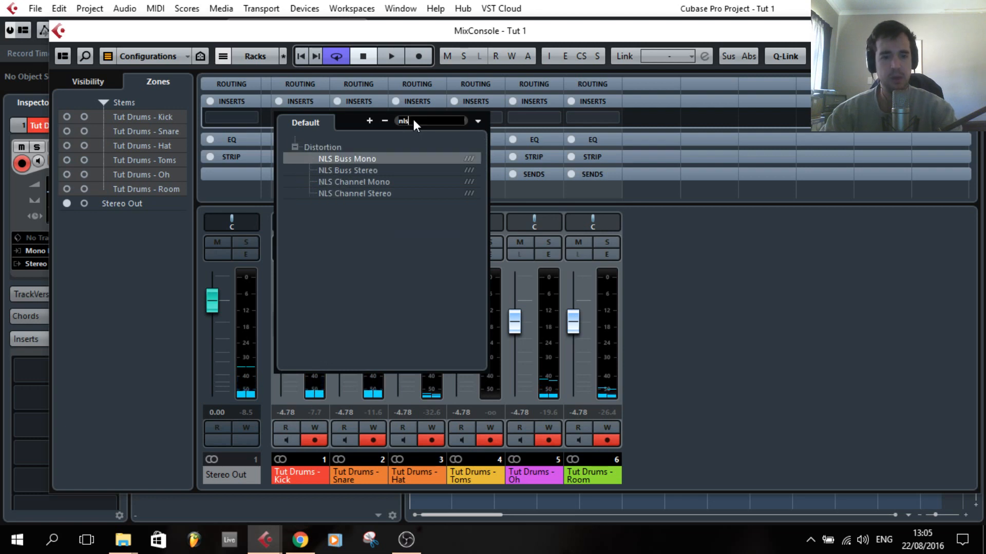
click(367, 193)
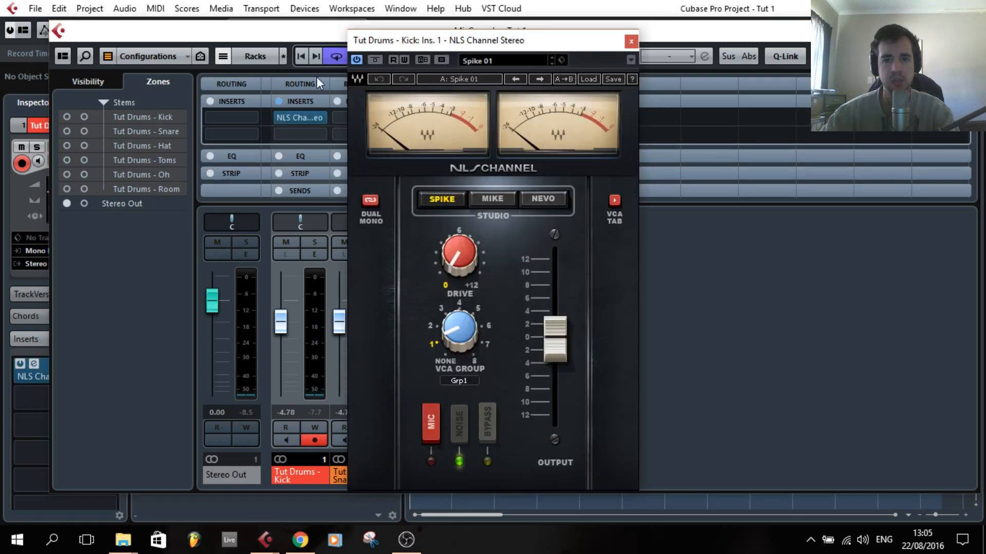
- Set the kick's NLS Channel to the Nevo studio with VCA group None, noise off and drive 8.0
click(544, 202)
drag(480, 341, 469, 329)
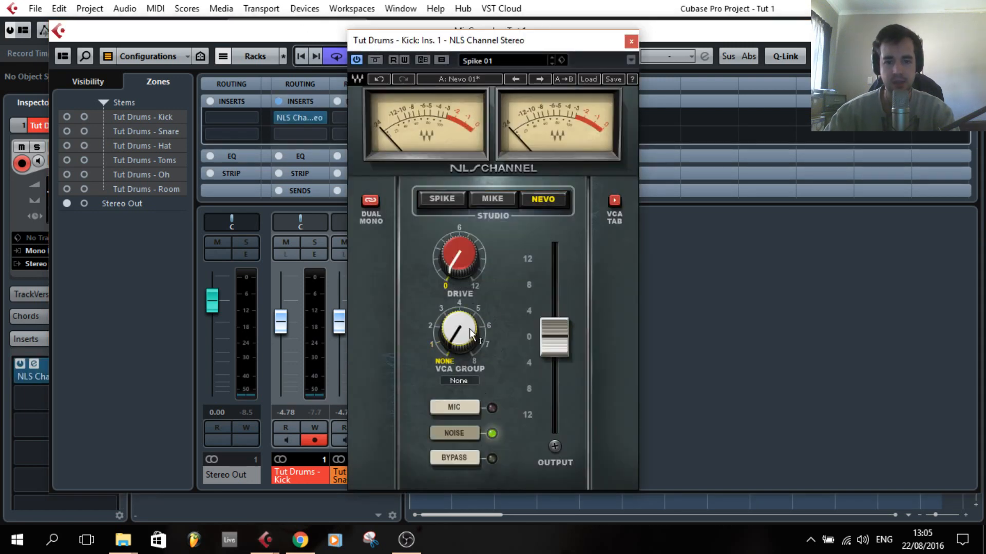
click(465, 434)
drag(460, 260, 461, 252)
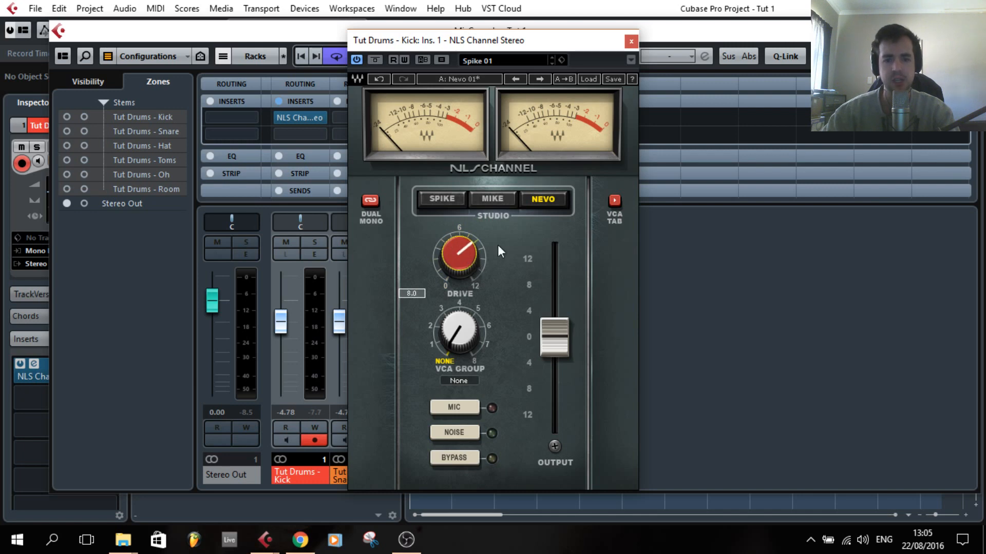
click(630, 42)
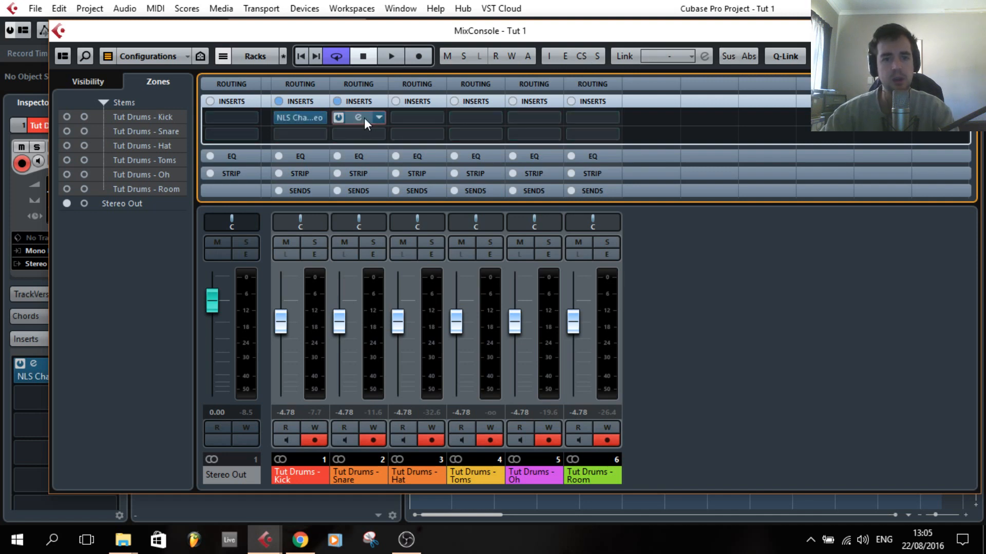
- Copy the kick's NLS Channel insert to the Snare, Hat, Toms, Oh and Room channels
drag(365, 118, 474, 118)
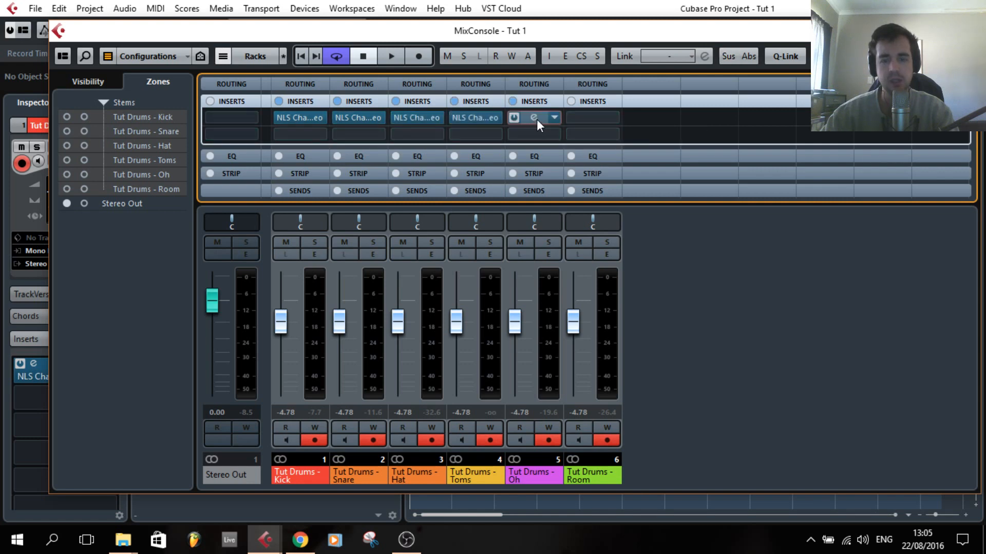
drag(538, 118, 596, 120)
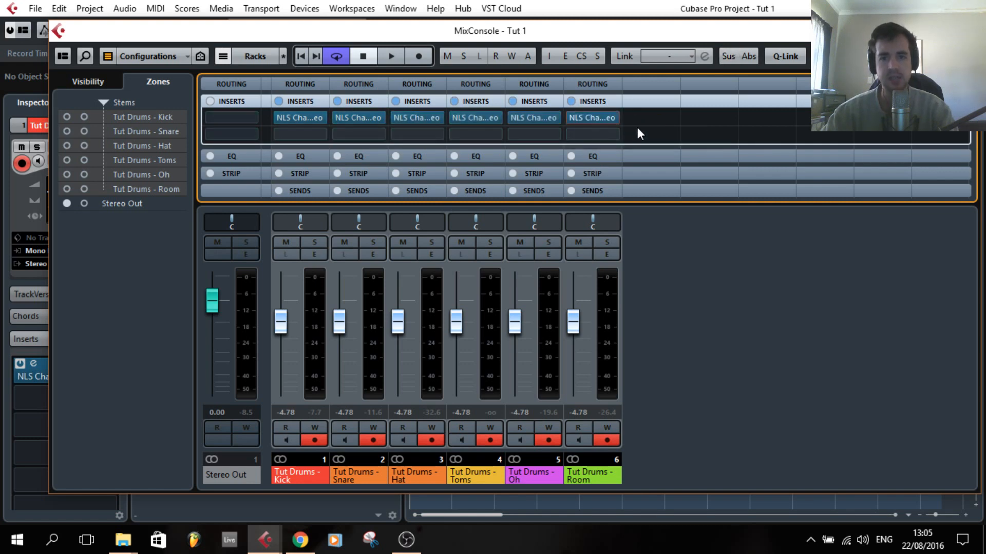
- Load SSLComp Stereo in the second insert slot of the Tut Drums - Kick channel
click(322, 133)
text(ssl)
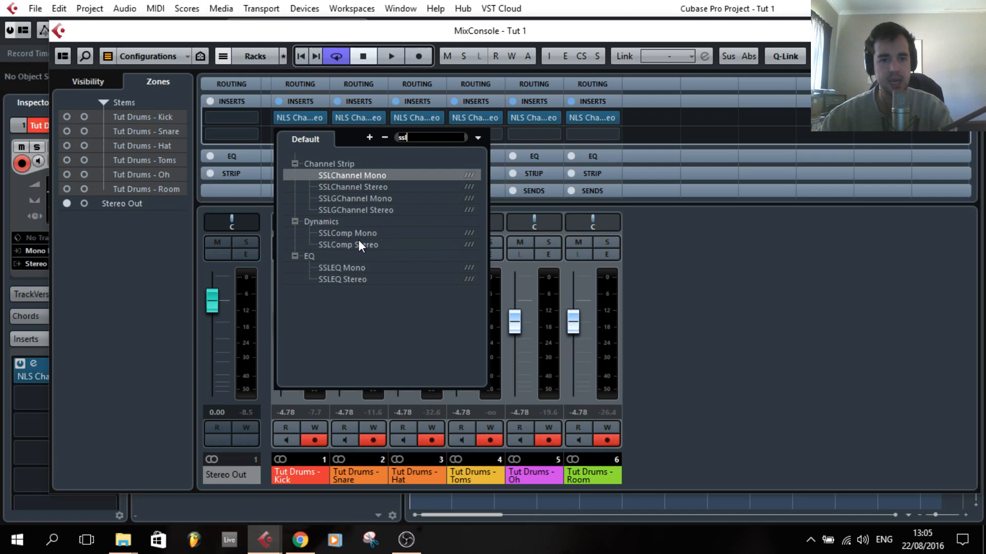
click(359, 244)
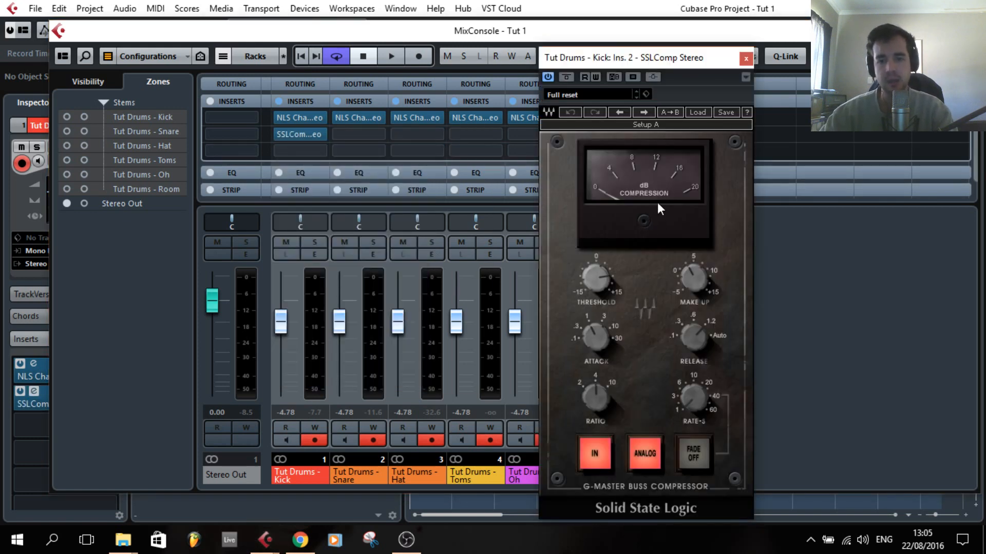
- Set the kick's SSL compressor to maximum threshold, 30 ms attack, the .1 release and 0.0 make-up, with Analog off
drag(614, 286, 614, 279)
drag(592, 320, 593, 316)
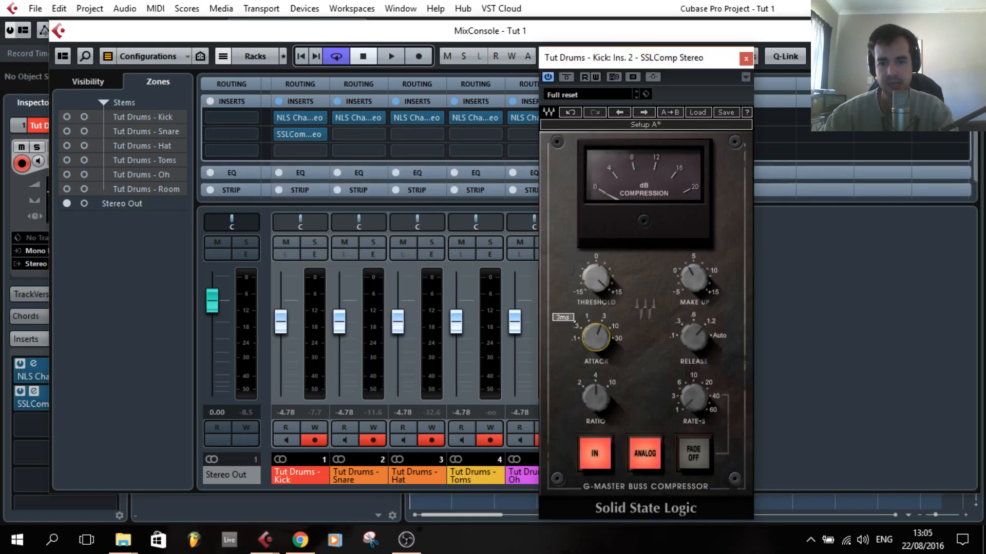
drag(693, 336, 693, 331)
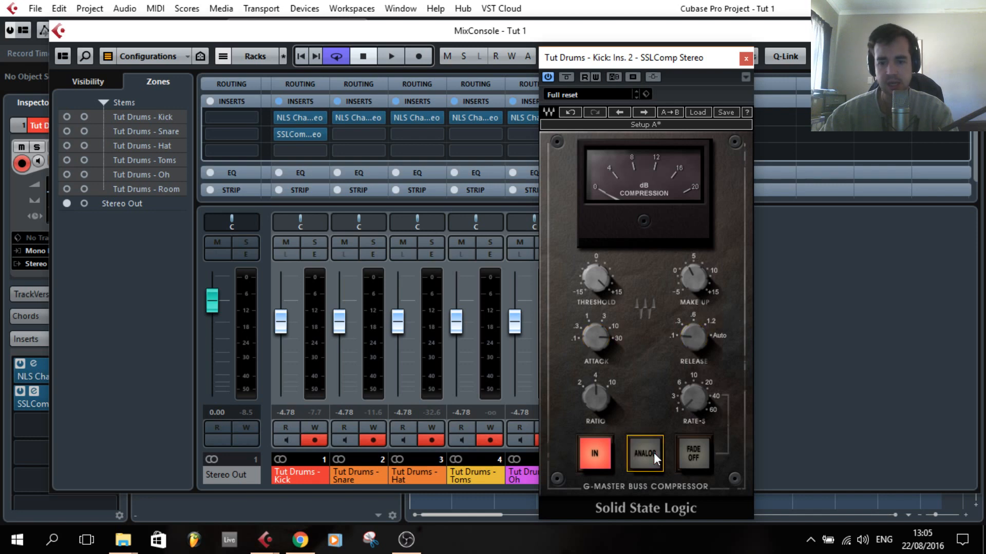
click(703, 283)
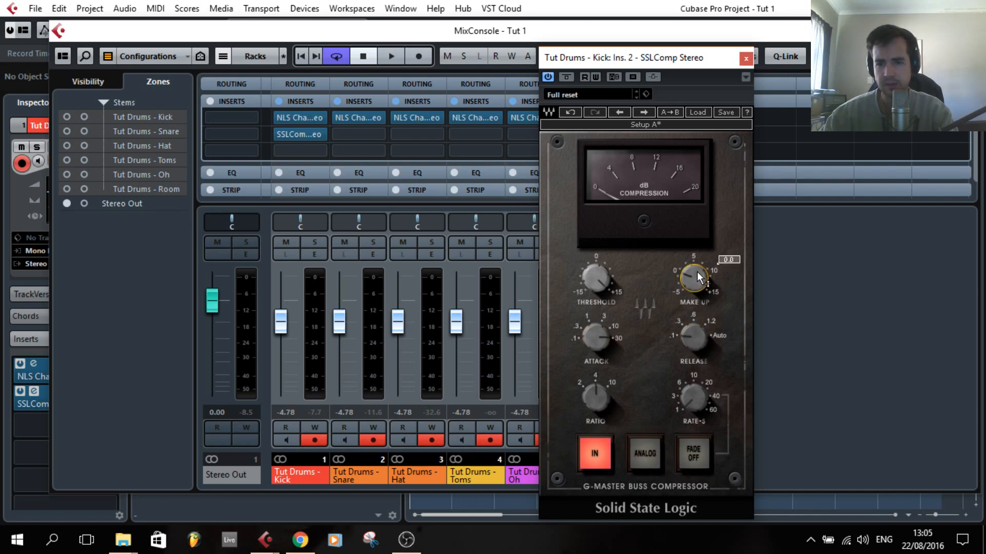
click(746, 58)
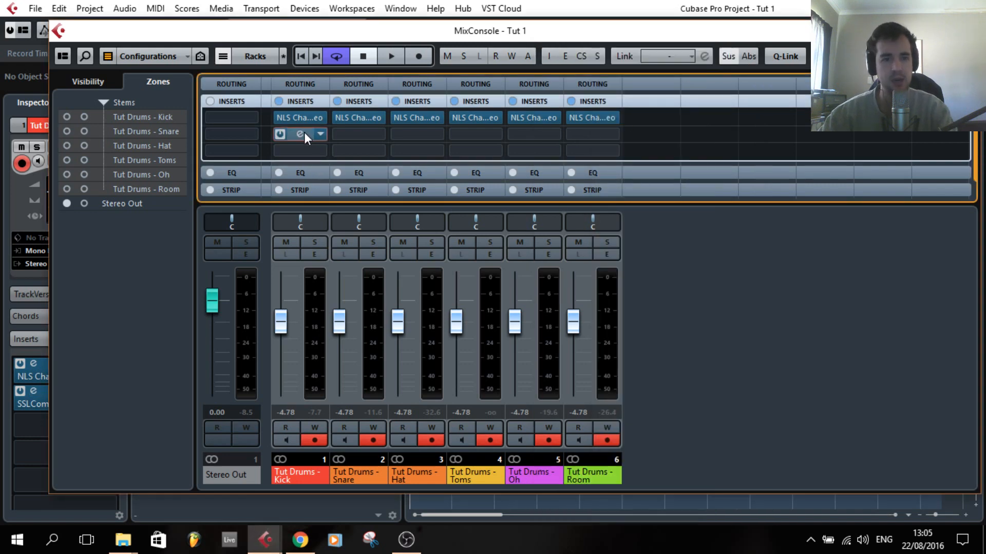
- Copy the kick's SSLComp insert to the second slot of the Snare, Hat, Toms, Oh and Room channels
drag(304, 131, 357, 134)
drag(418, 142, 590, 134)
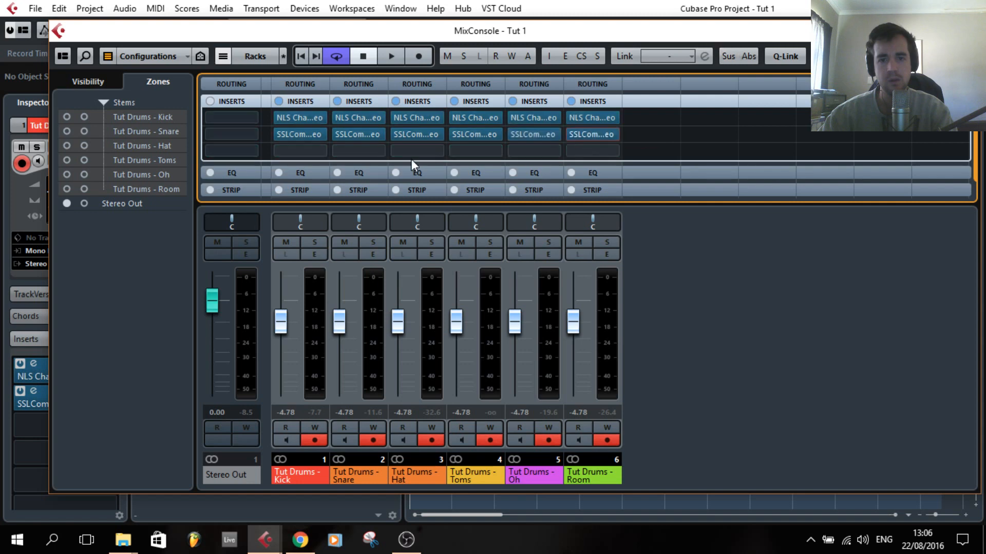
- Load FabFilter Pro-Q in the third insert slot of the Tut Drums - Kick channel from the FabFilter plug-in collection
click(321, 151)
click(479, 154)
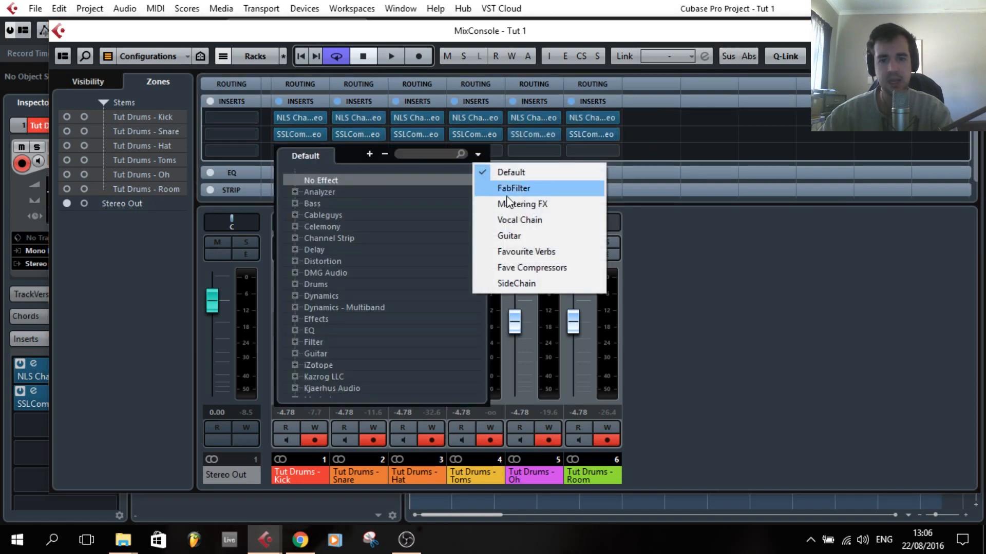
click(509, 187)
click(375, 250)
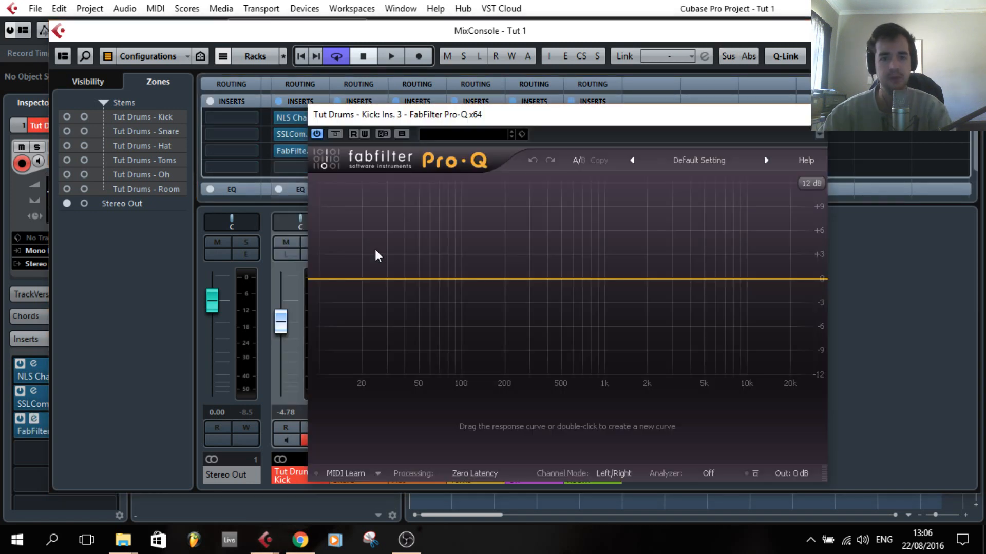
- Set the kick's Pro-Q analyzer to Pre+Post with a 30 dB range and copy the insert to the Snare, Hat, Toms, Oh and Room channels
click(707, 472)
click(719, 434)
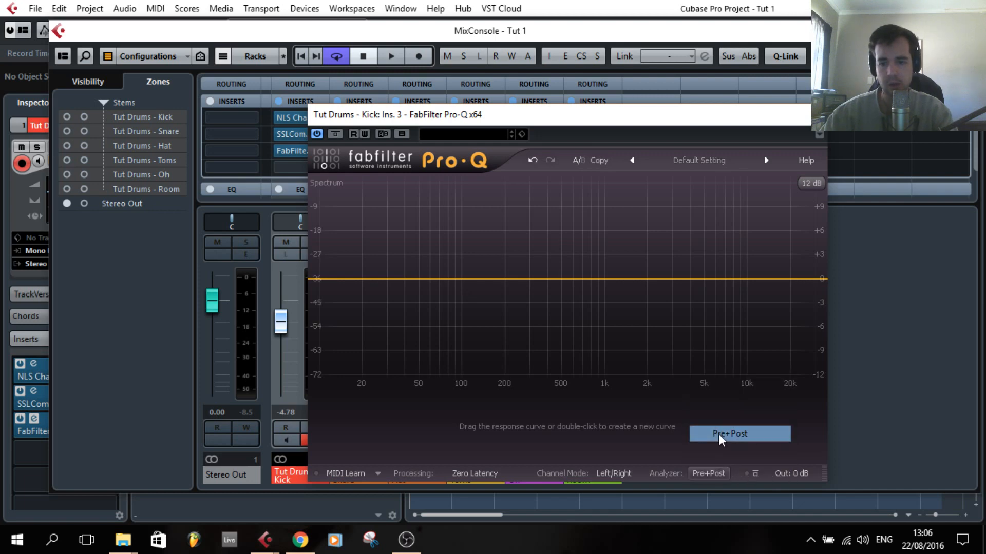
click(811, 184)
click(823, 249)
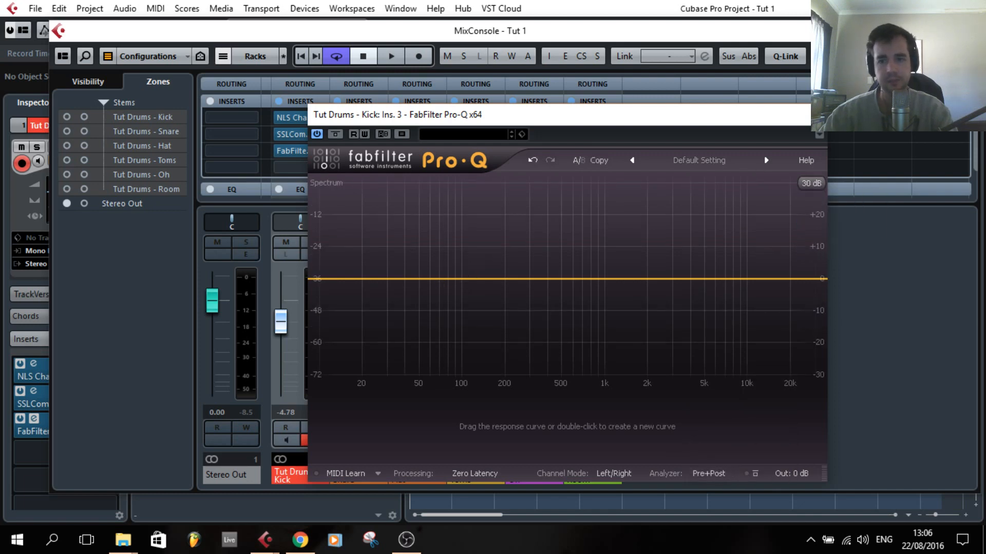
click(816, 115)
drag(294, 151, 586, 155)
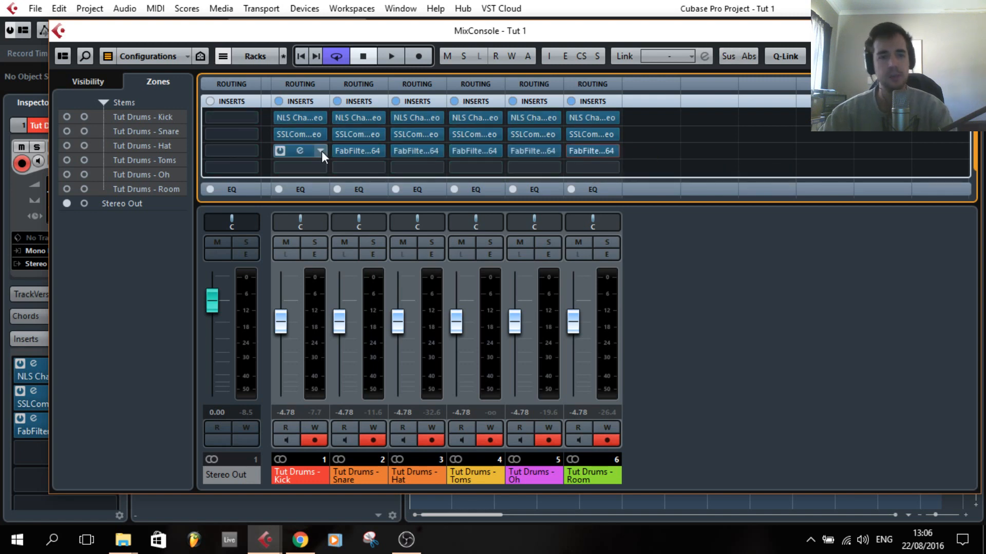
- Solo the Kick and, during playback, lower its SSL compressor threshold and raise the make-up gain slightly
click(314, 242)
click(300, 134)
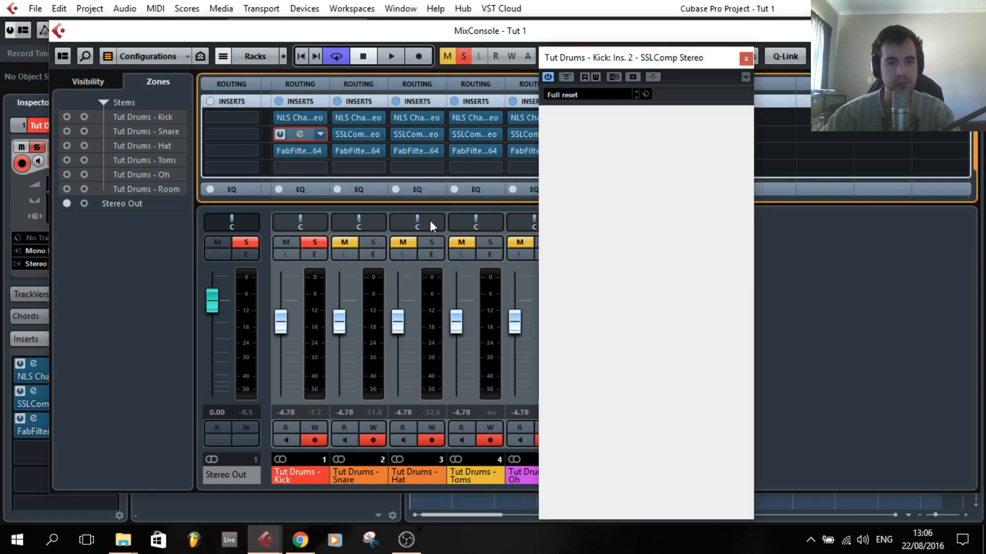
drag(646, 60, 600, 56)
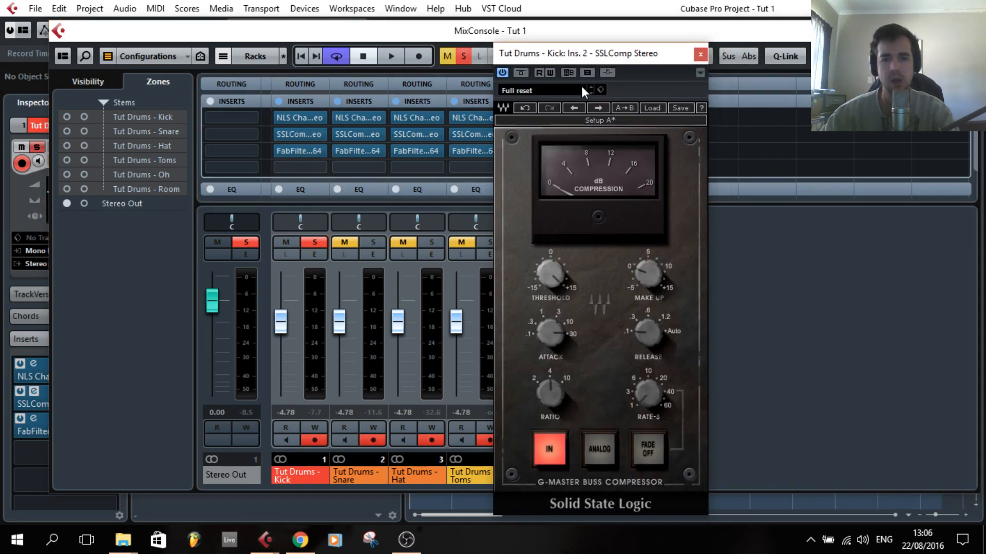
drag(600, 55, 622, 55)
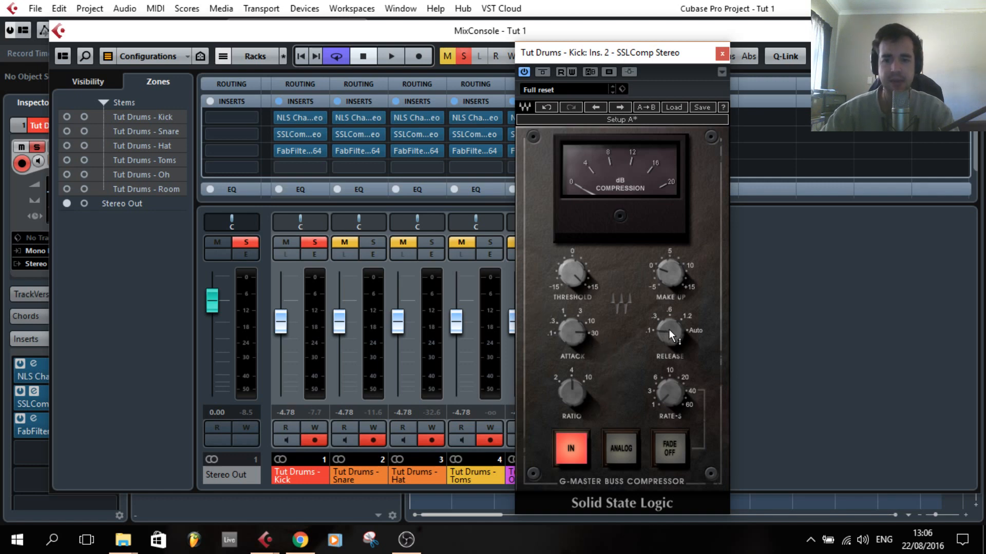
key(space)
click(584, 282)
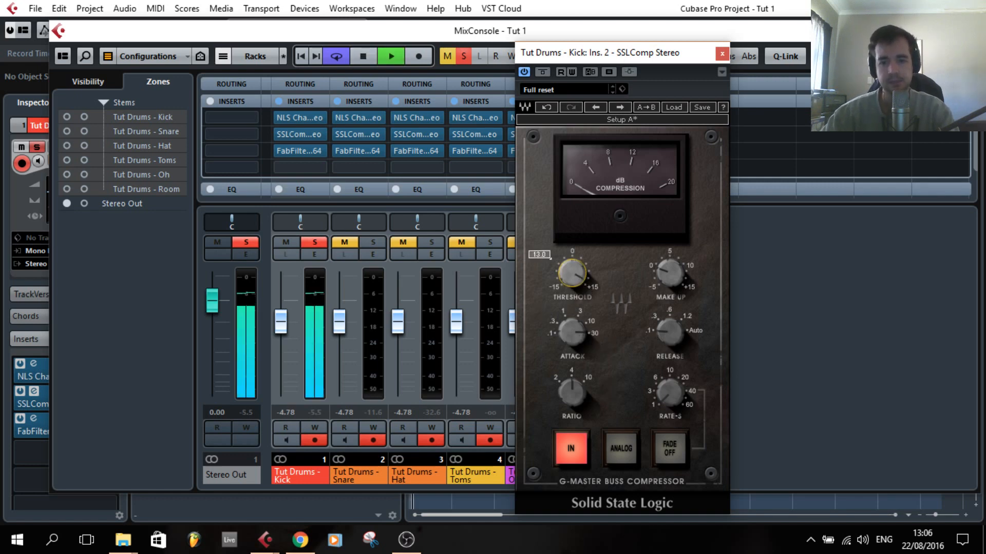
drag(584, 282, 584, 293)
mouse_move(676, 276)
mouse_down()
mouse_move(675, 266)
mouse_move(676, 277)
mouse_up()
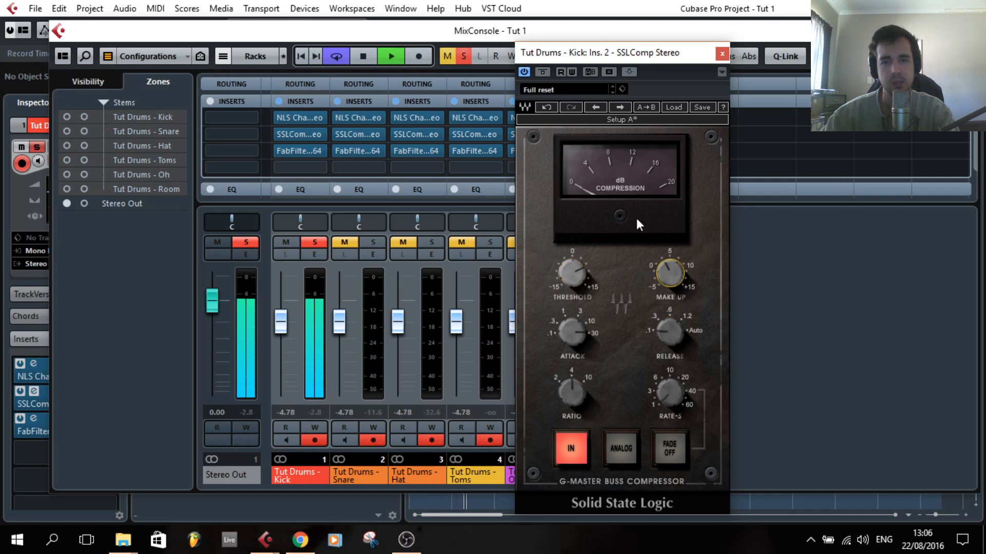
- Compare the kick with its SSL compressor bypassed and active, and close the compressor
click(544, 70)
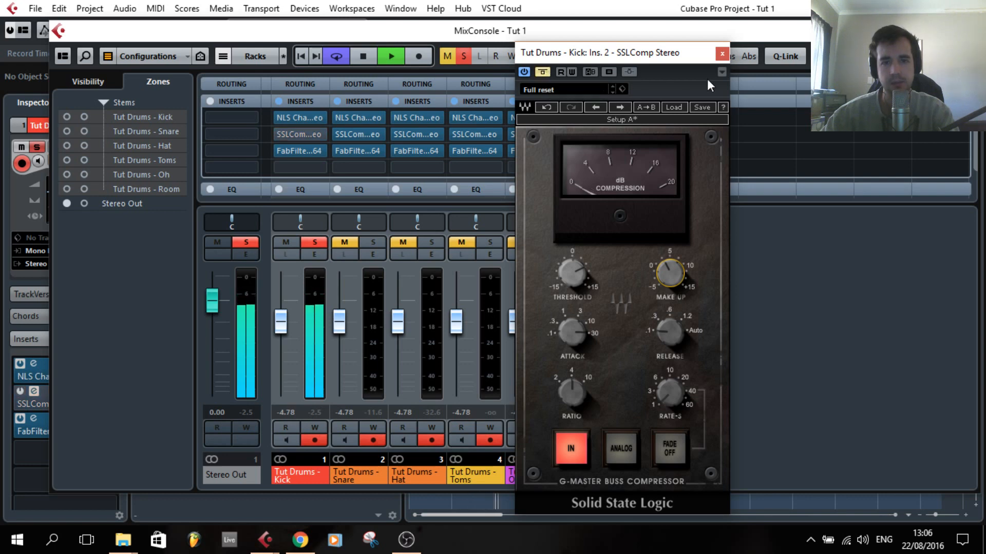
click(544, 71)
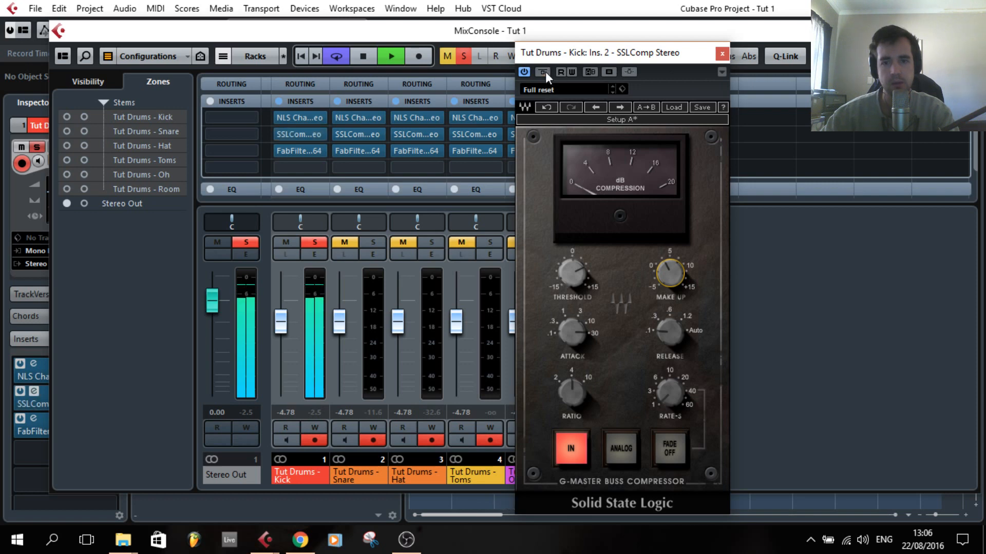
key(space)
click(721, 53)
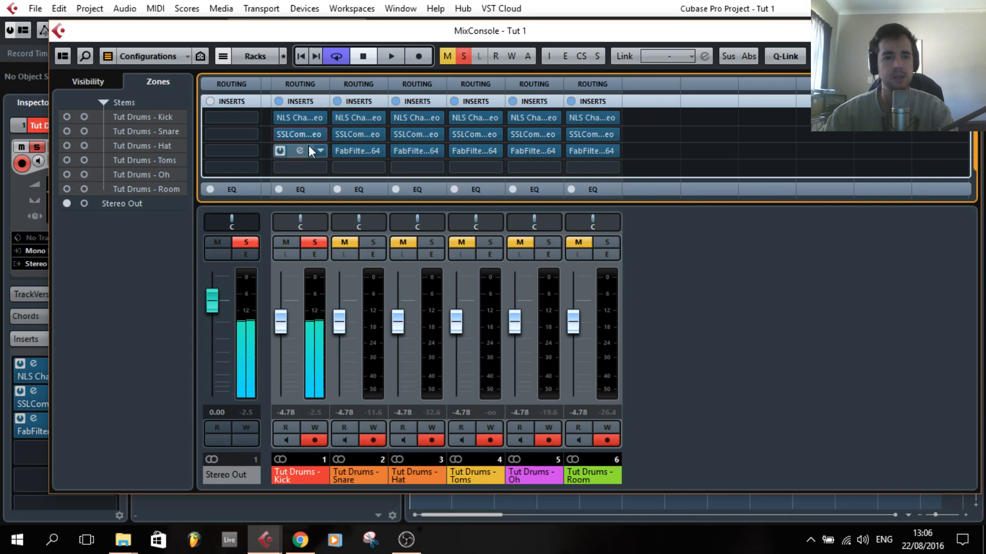
- Add a bell band in the kick's Pro-Q that cuts about 13.5 dB at about 393 Hz during playback
click(300, 148)
drag(525, 122, 553, 113)
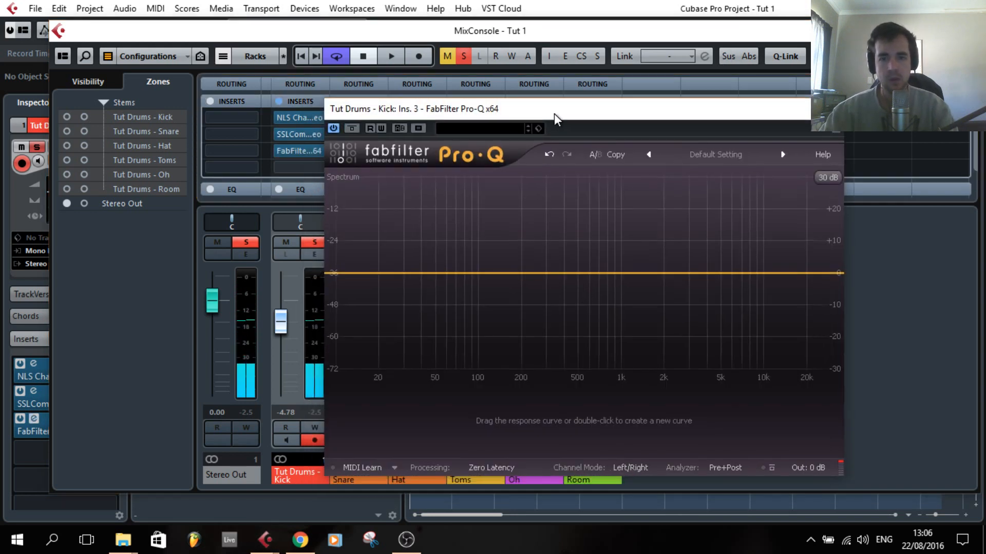
drag(553, 272, 565, 207)
key(space)
drag(566, 227, 565, 316)
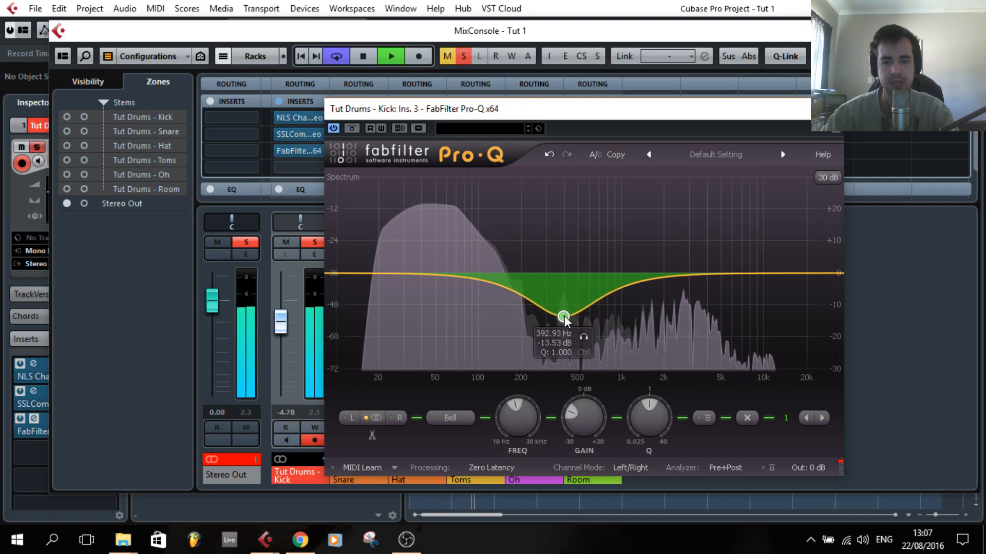
- Boost the kick slightly near 3 kHz, by about 1.6 dB near 5.2 kHz and with a 6.5 dB high shelf near 10.9 kHz
drag(672, 281, 683, 266)
drag(757, 272, 723, 264)
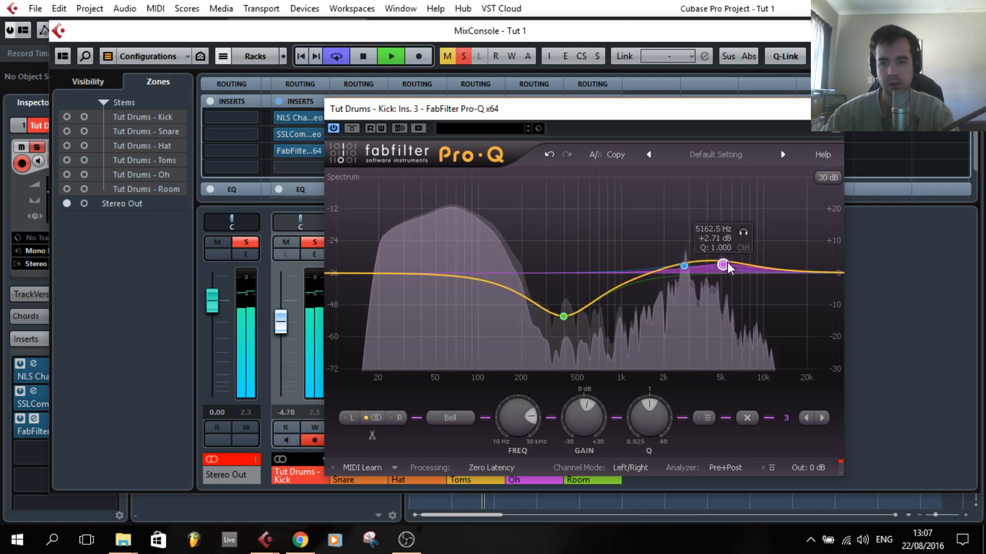
drag(782, 270, 770, 260)
click(723, 265)
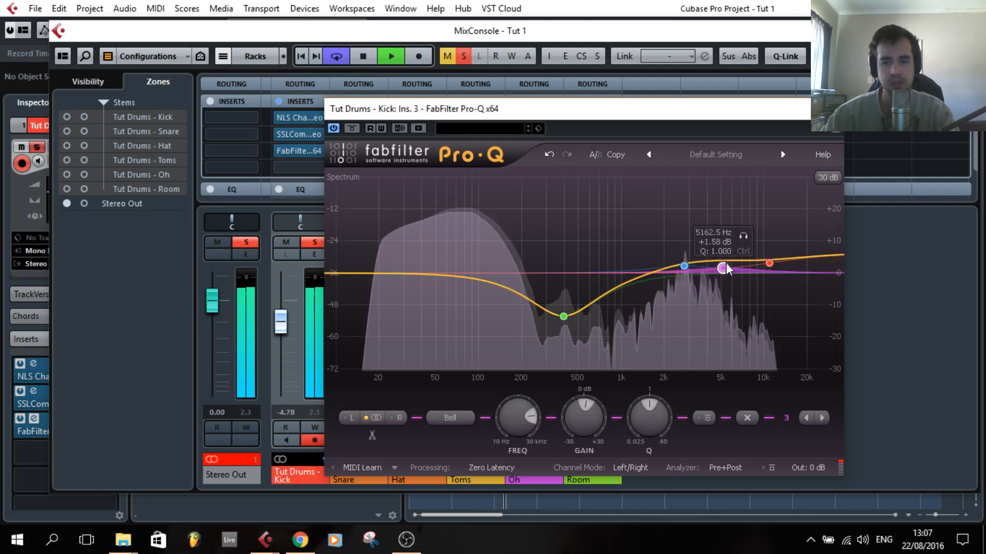
click(769, 263)
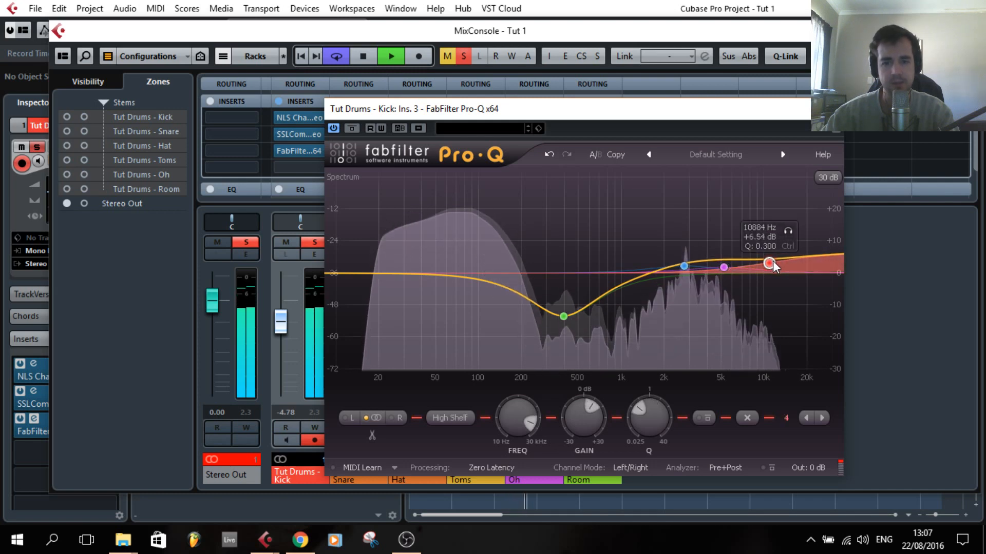
click(830, 109)
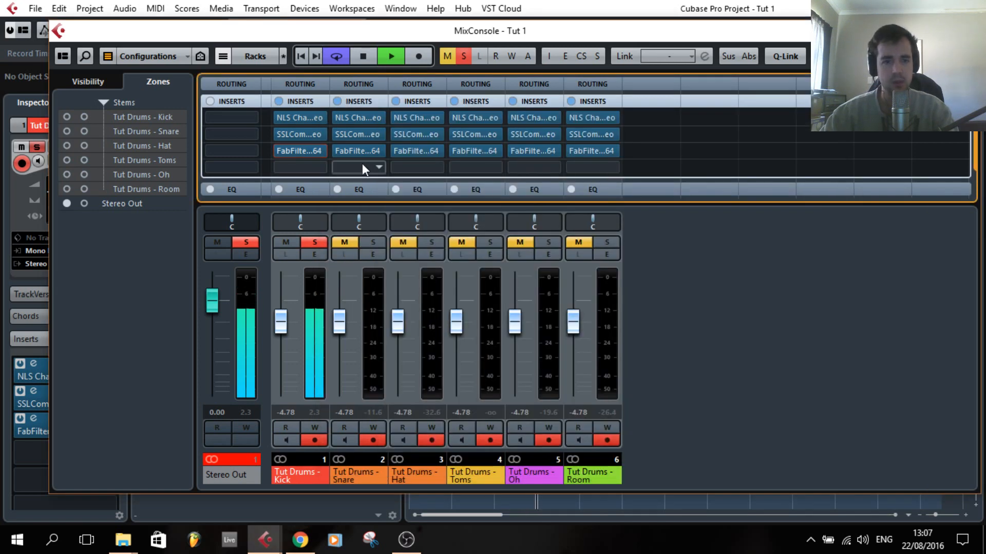
- Compare the kick with all of its inserts bypassed and active, and stop playback
click(279, 101)
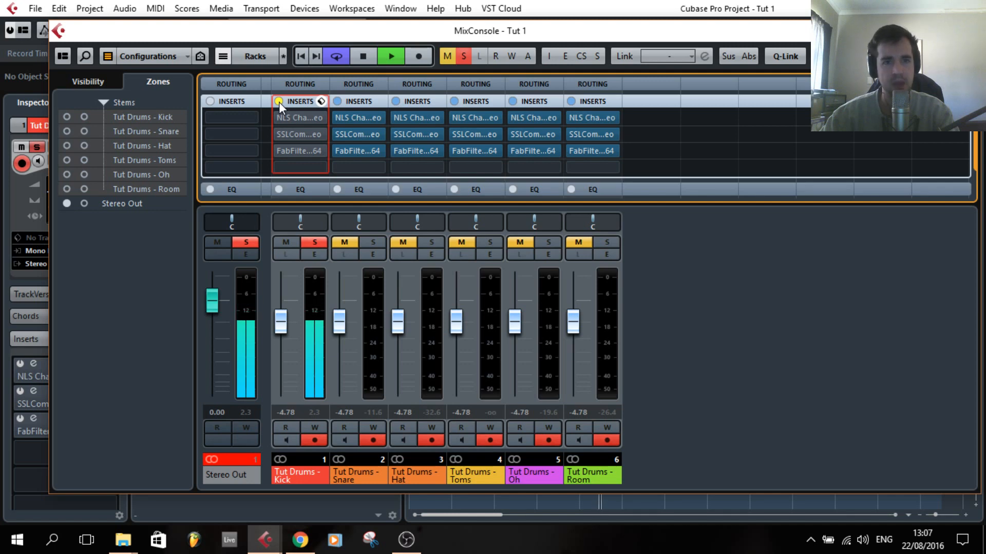
click(278, 101)
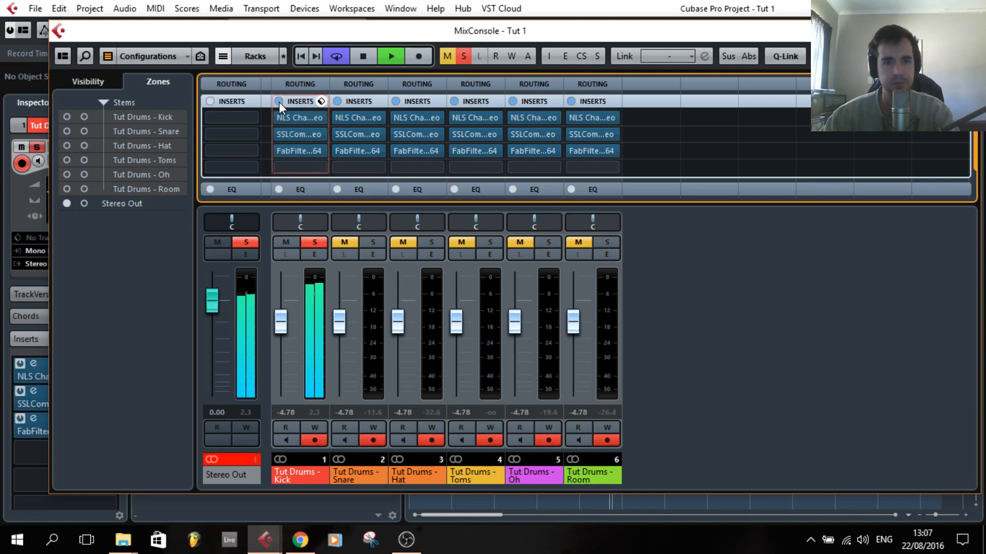
key(space)
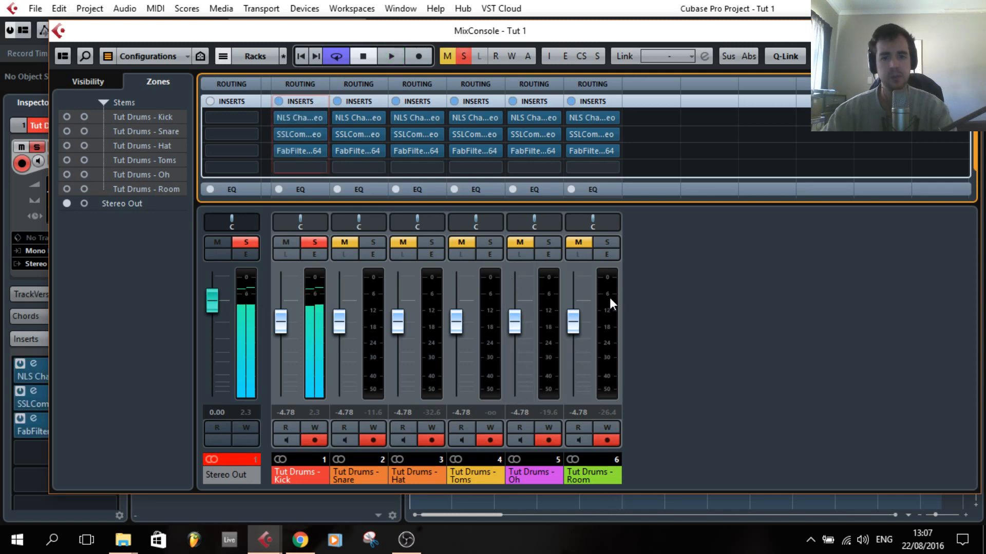
- Lower all six linked drum faders to -6.74 and solo the Snare channel
drag(344, 321, 346, 328)
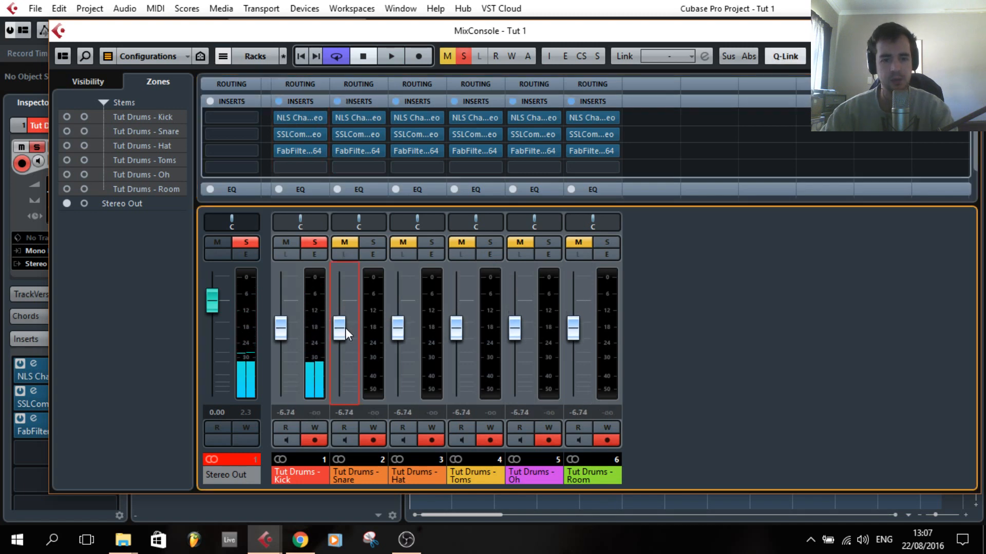
click(373, 242)
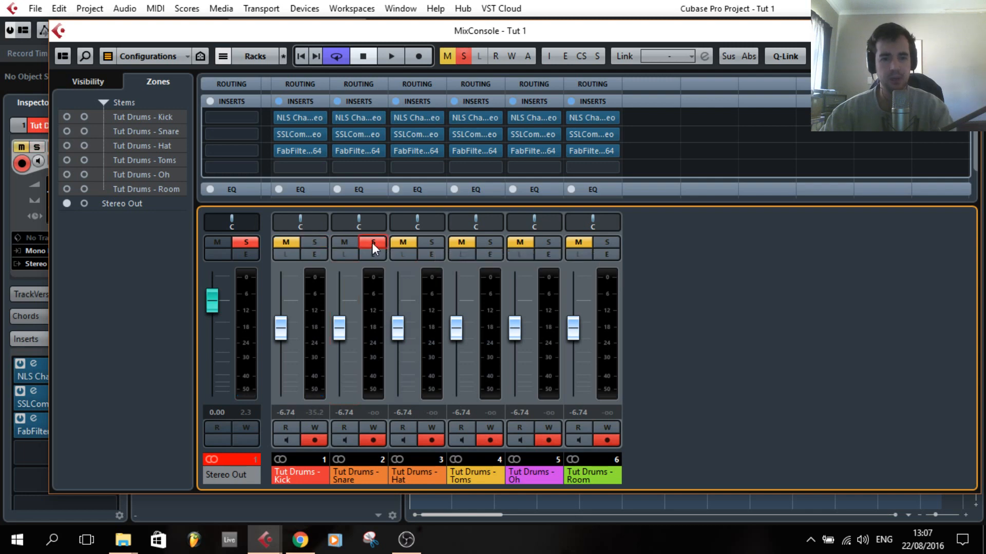
- Set the snare's SSL compressor to 10 ms attack, .3 release, about 6.2 threshold and 3.0 make-up while playing it back
click(360, 134)
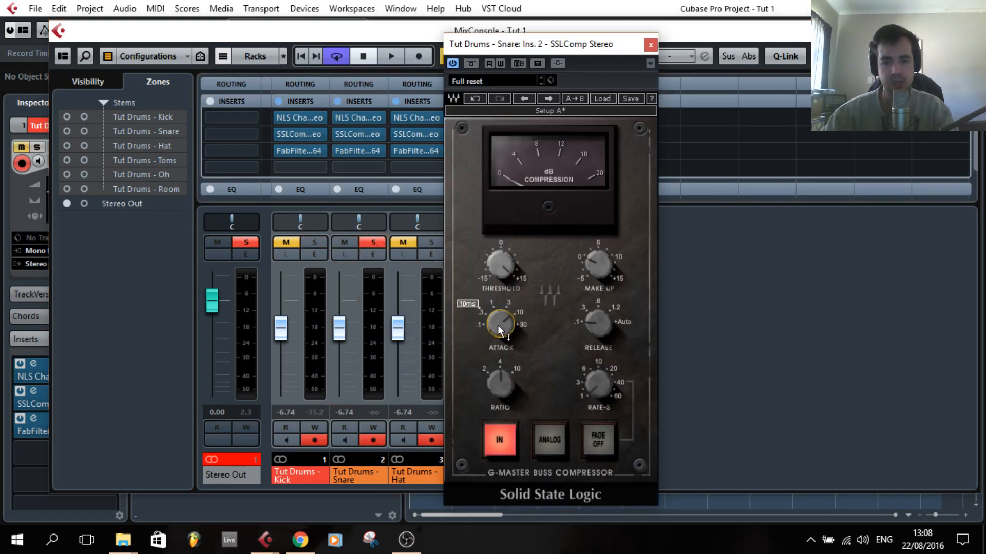
click(598, 324)
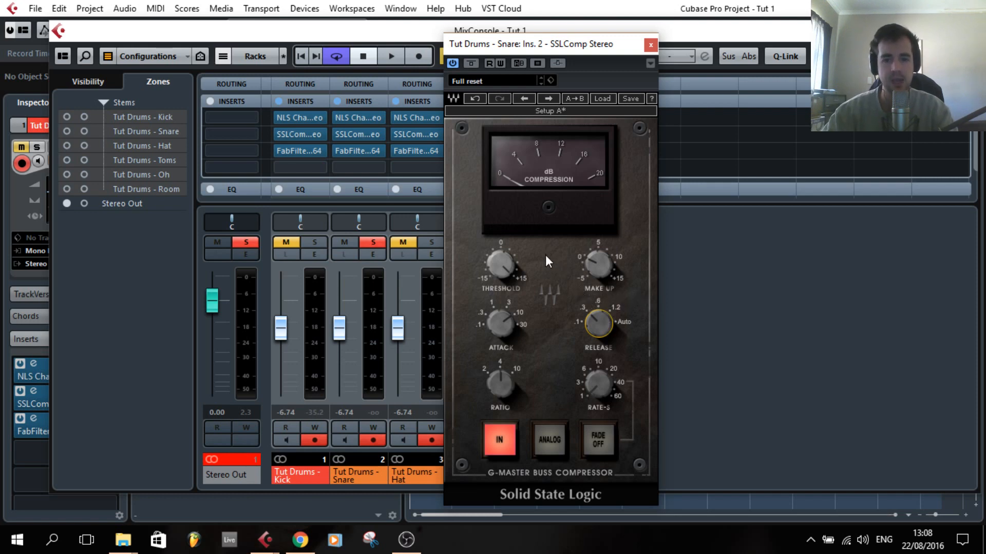
drag(503, 266, 502, 283)
key(space)
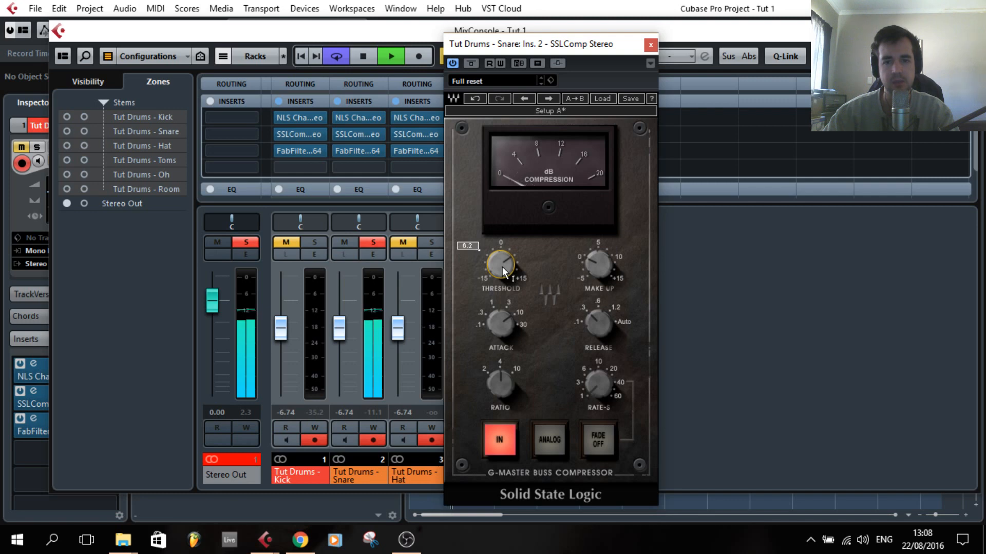
drag(600, 263, 601, 248)
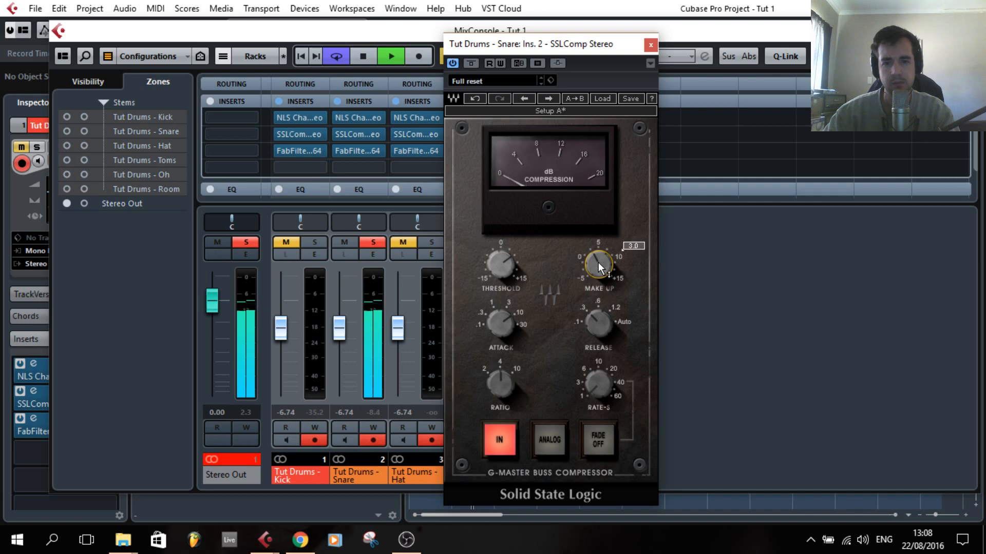
- Compare the snare with its SSL compressor bypassed and active, close the compressor and reset the Stereo Out clip indicator
click(473, 64)
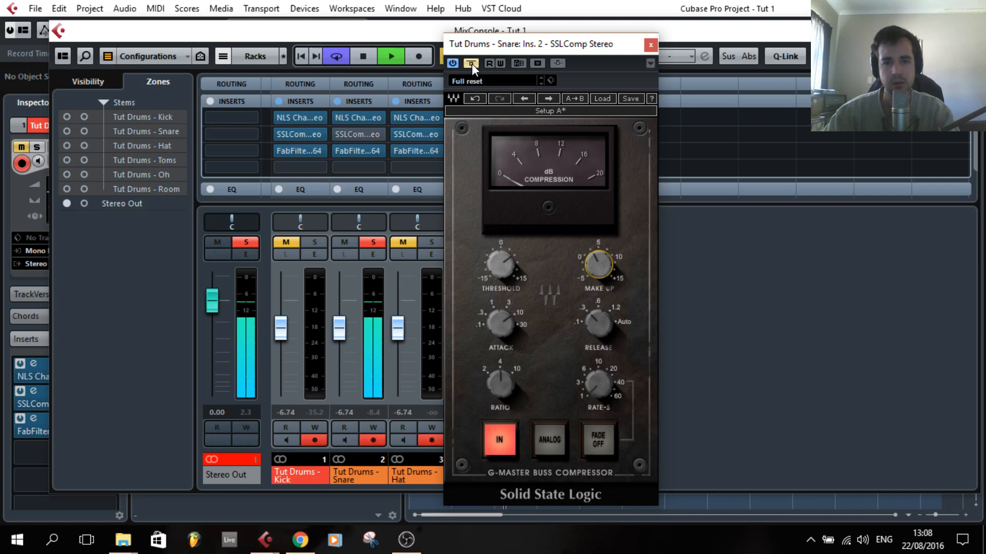
click(472, 64)
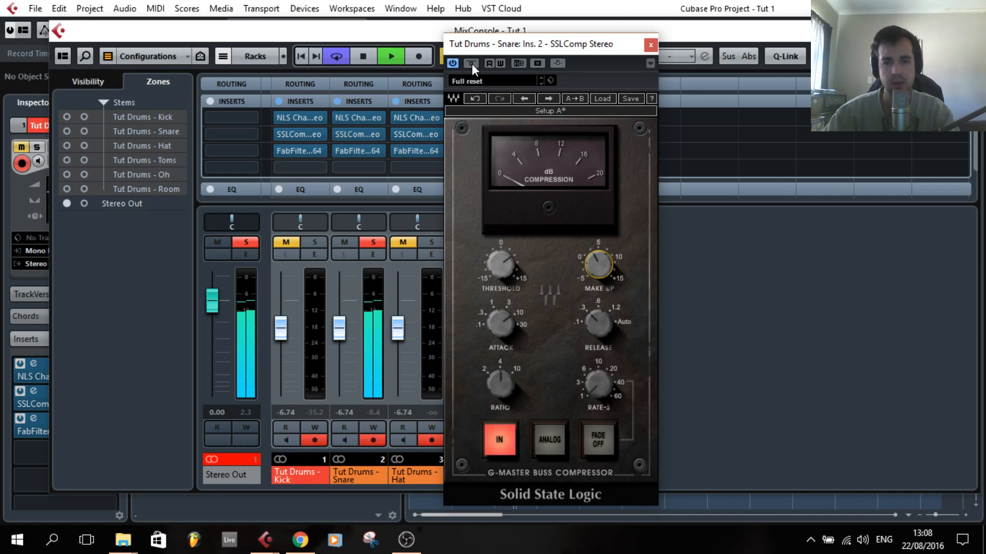
key(space)
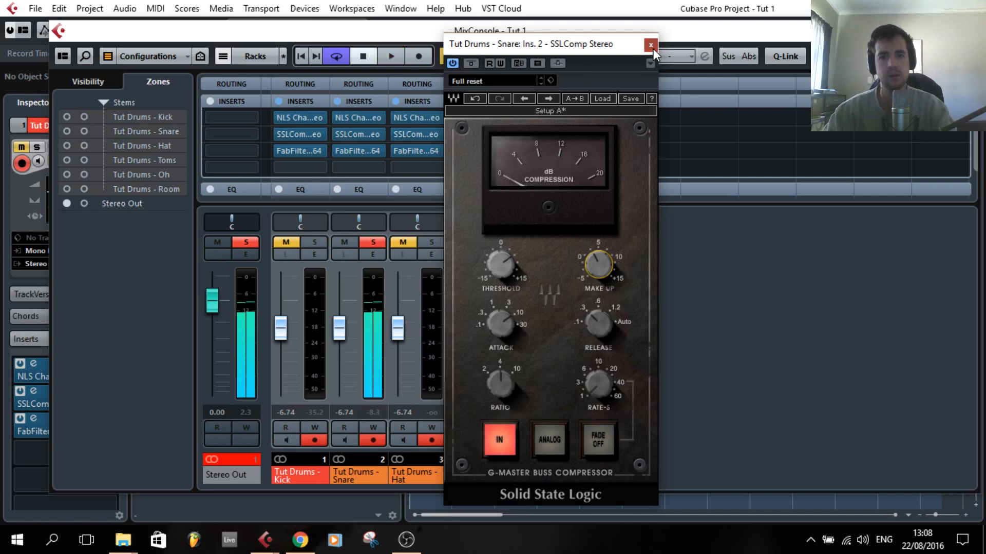
click(653, 47)
click(239, 457)
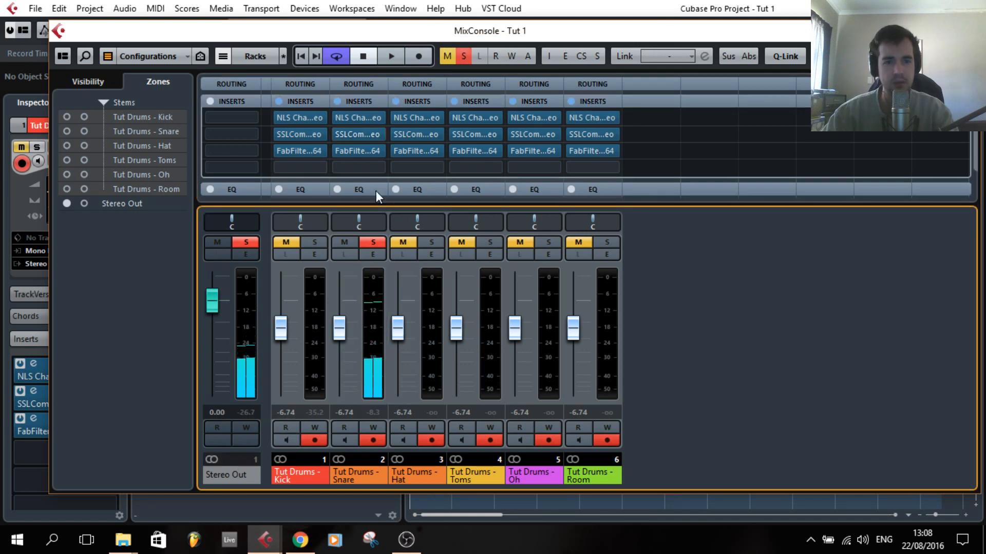
- Add a steep low cut at about 80 Hz in the snare's Pro-Q
click(357, 151)
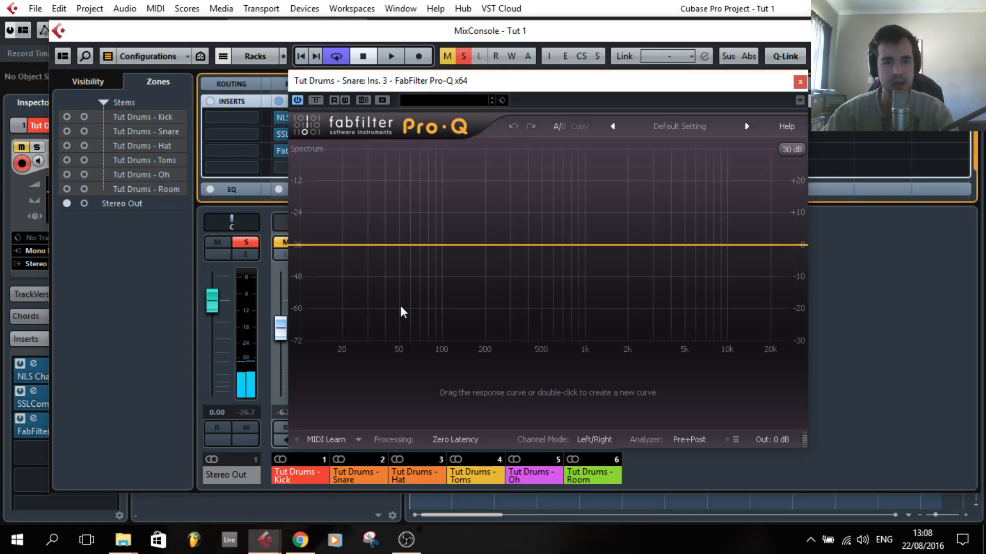
click(302, 246)
drag(301, 249, 428, 248)
click(416, 407)
click(426, 472)
key(space)
key(space)
- Add a bell boost of about 2.9 dB at about 189 Hz with a Q of about 1.25 to the snare's EQ
double_click(482, 236)
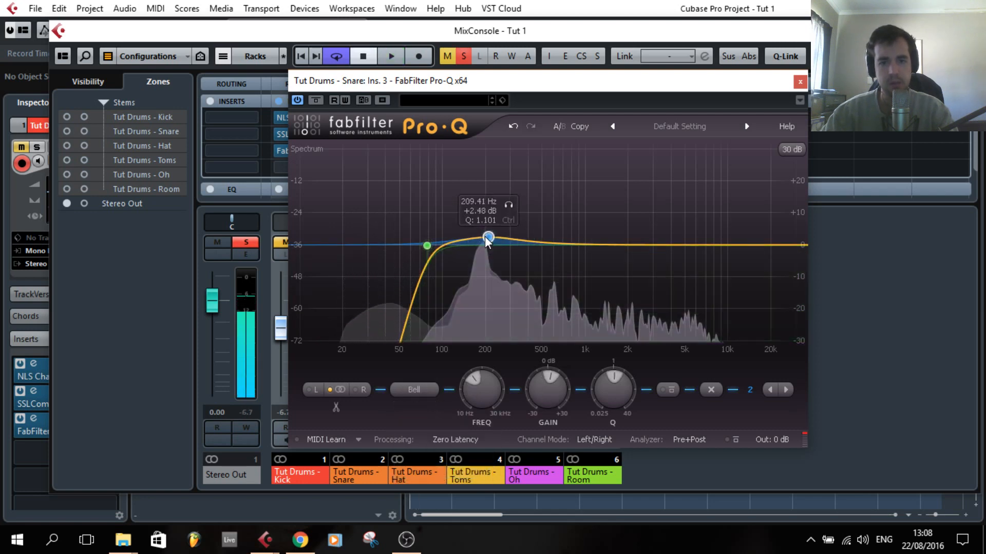
scroll(482, 236, up, 1)
drag(484, 236, 483, 240)
key(space)
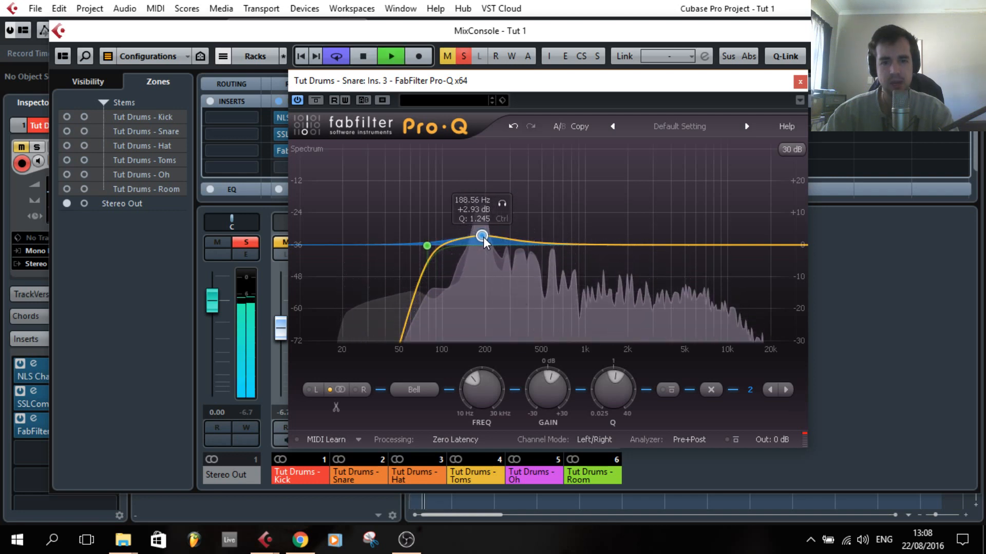
- Complete the snare's EQ with a bell cut between 500 Hz and 1 kHz and a high-shelf boost of about 3.8 dB at about 10.9 kHz
double_click(559, 244)
drag(559, 245, 569, 266)
drag(710, 246, 738, 234)
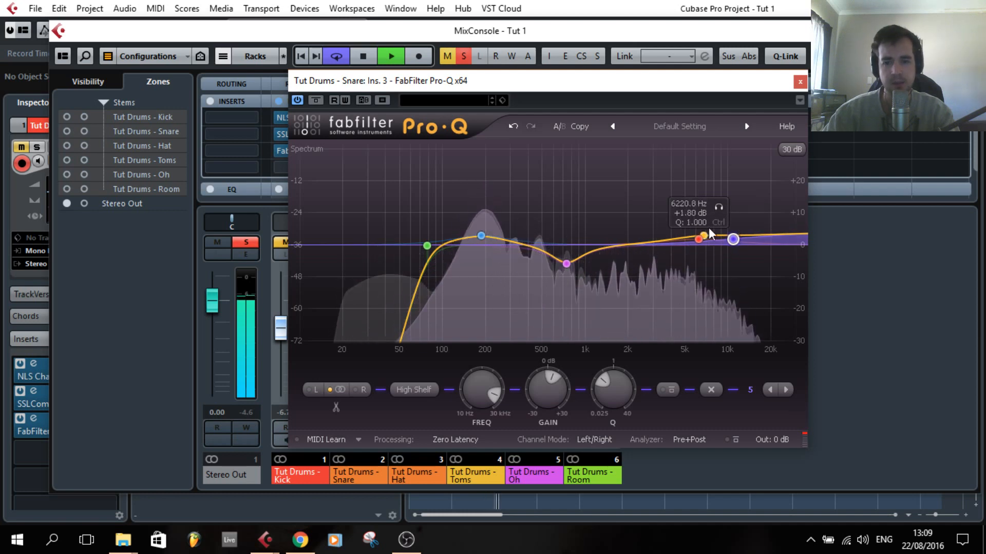
key(space)
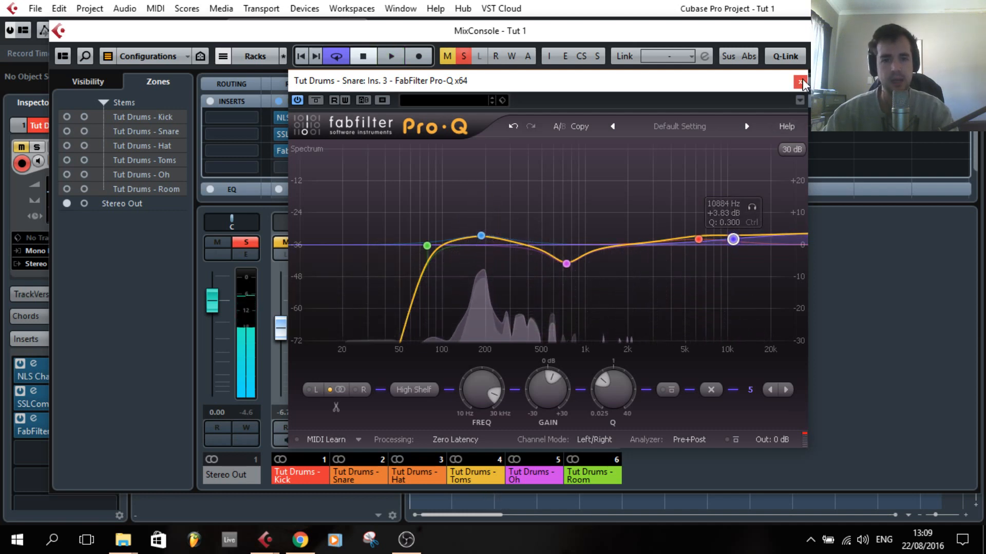
click(799, 82)
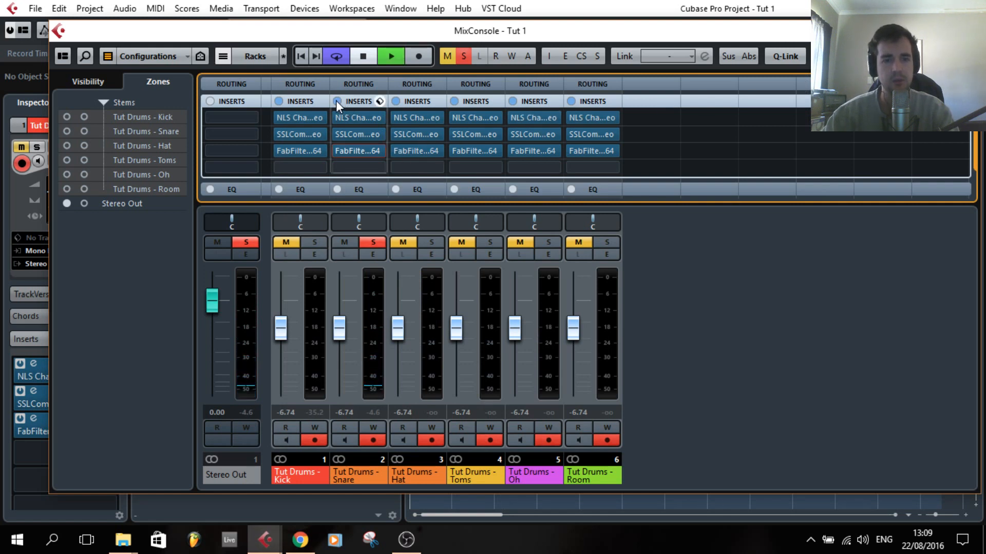
- Compare the playing snare with its whole insert chain bypassed and active
key(space)
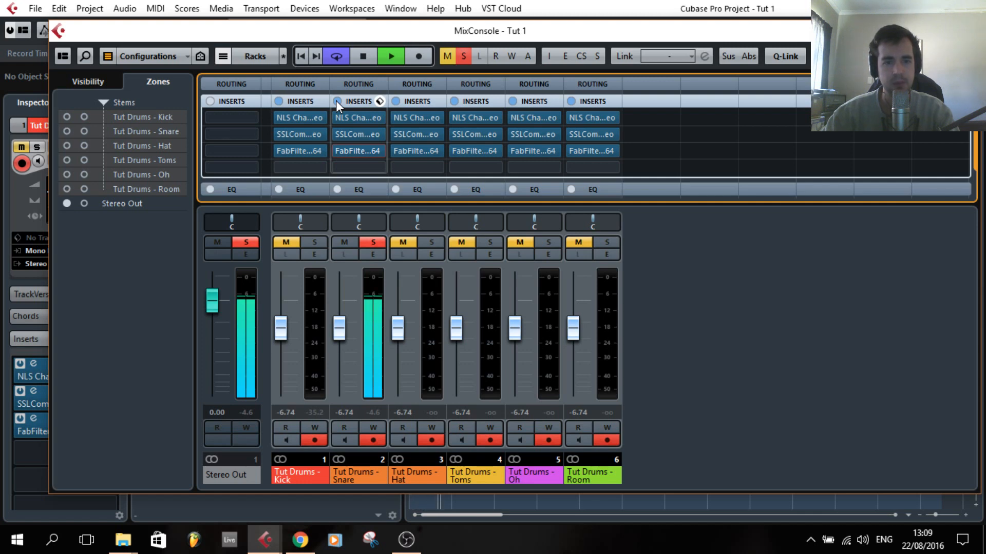
click(336, 101)
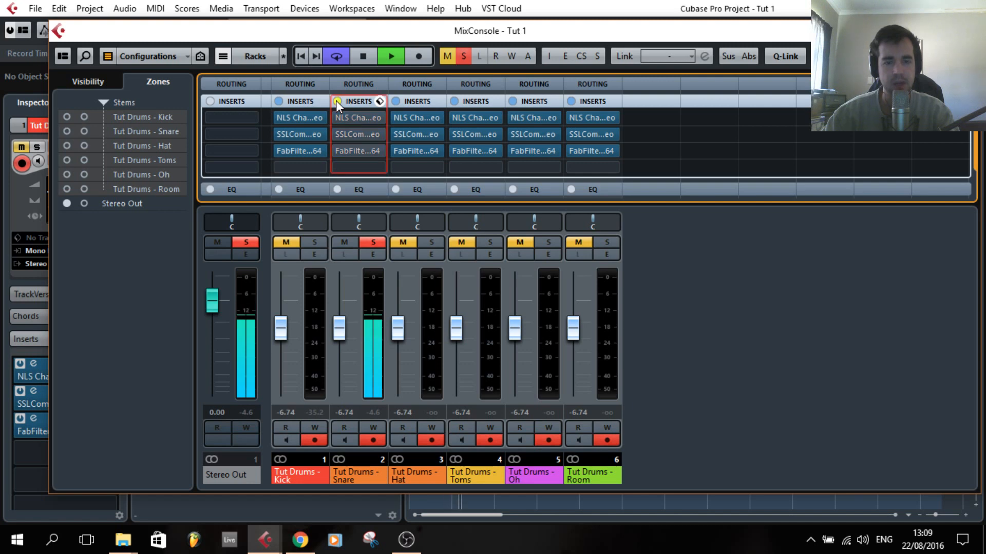
click(337, 101)
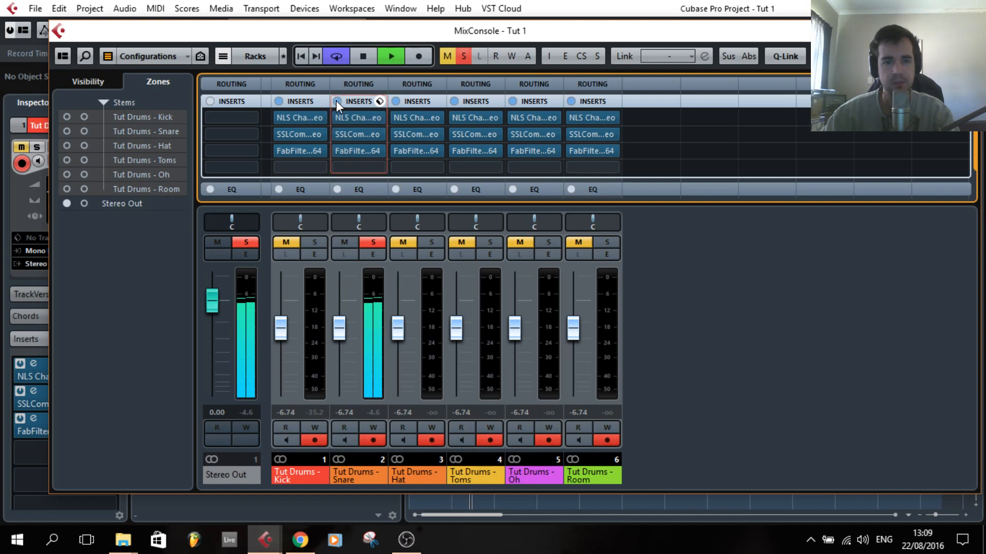
key(space)
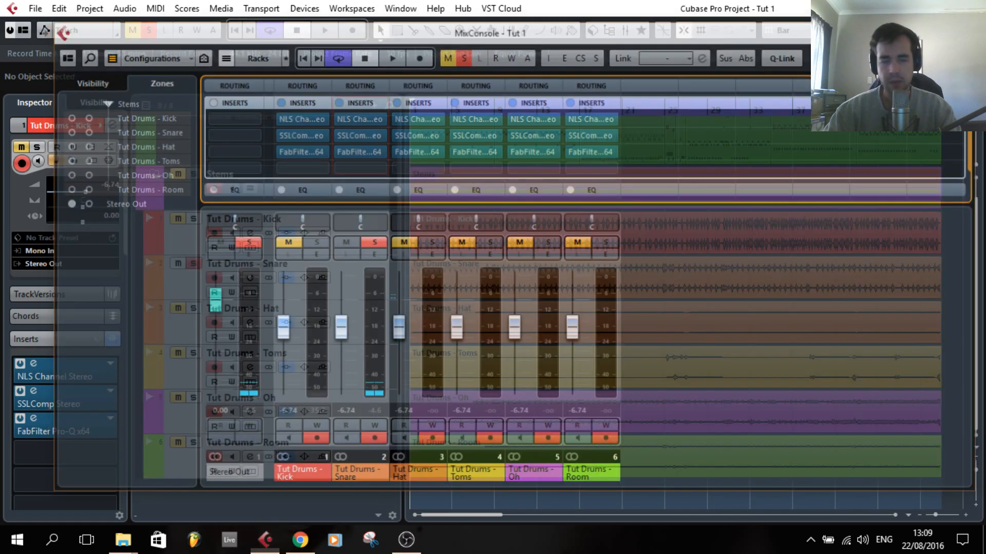
- Select the Hat track and solo its mixer channel exclusively
key(F3)
click(374, 331)
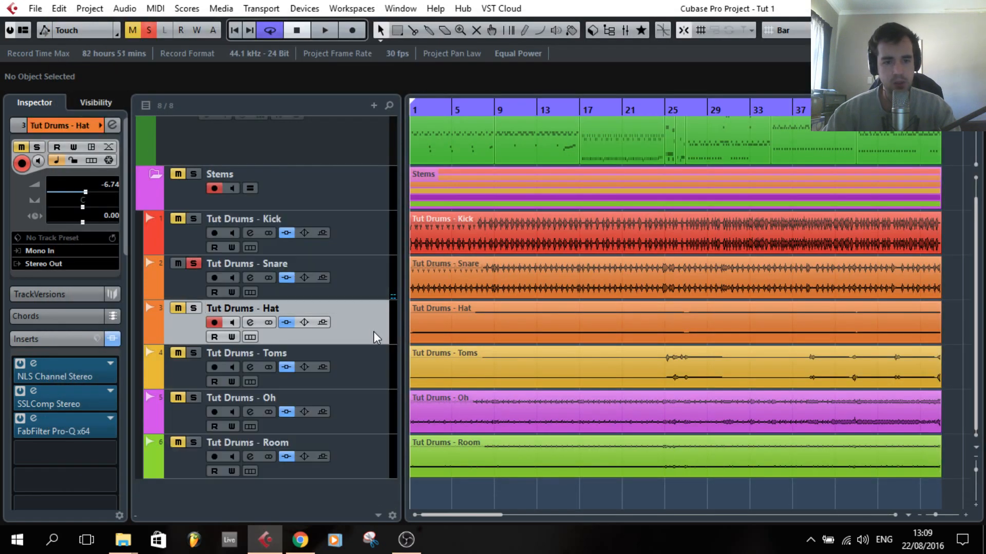
click(372, 284)
click(376, 330)
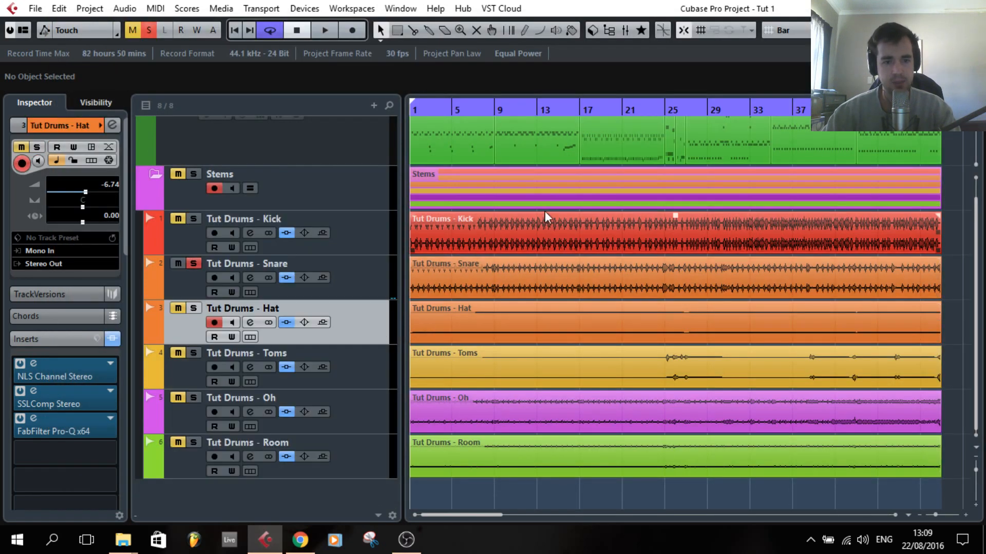
click(629, 30)
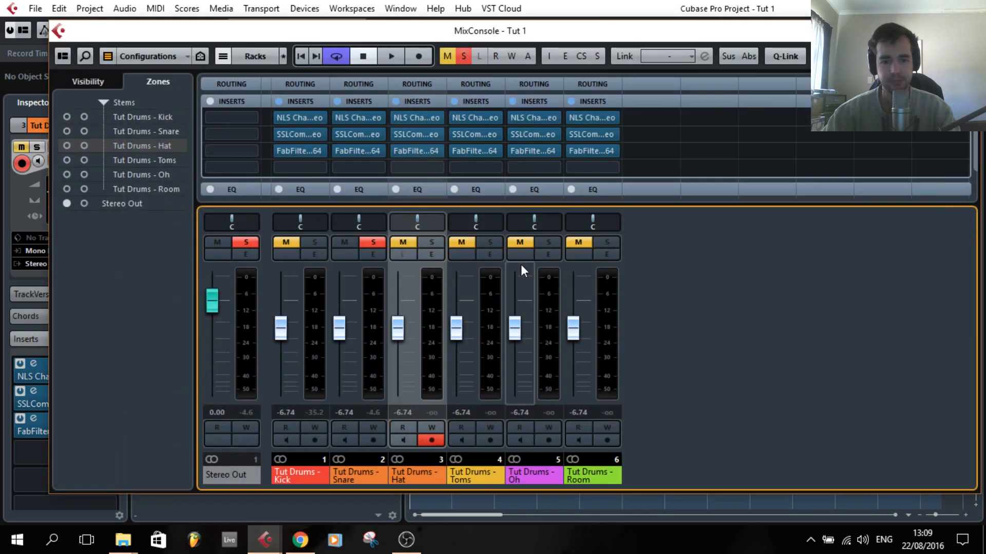
ctrl+click(431, 243)
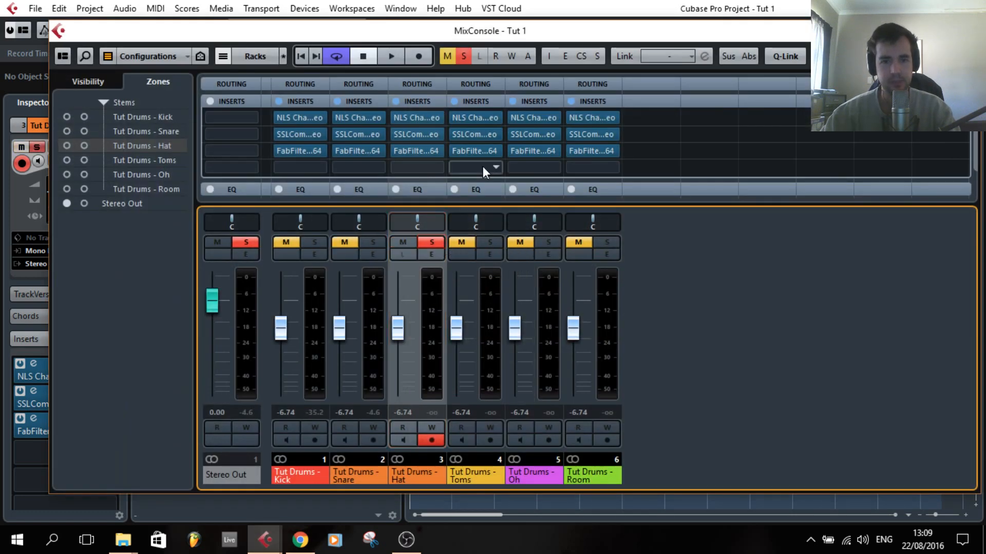
- Set the hat's SSL compressor threshold to about -6.4 during playback and close the compressor
click(414, 134)
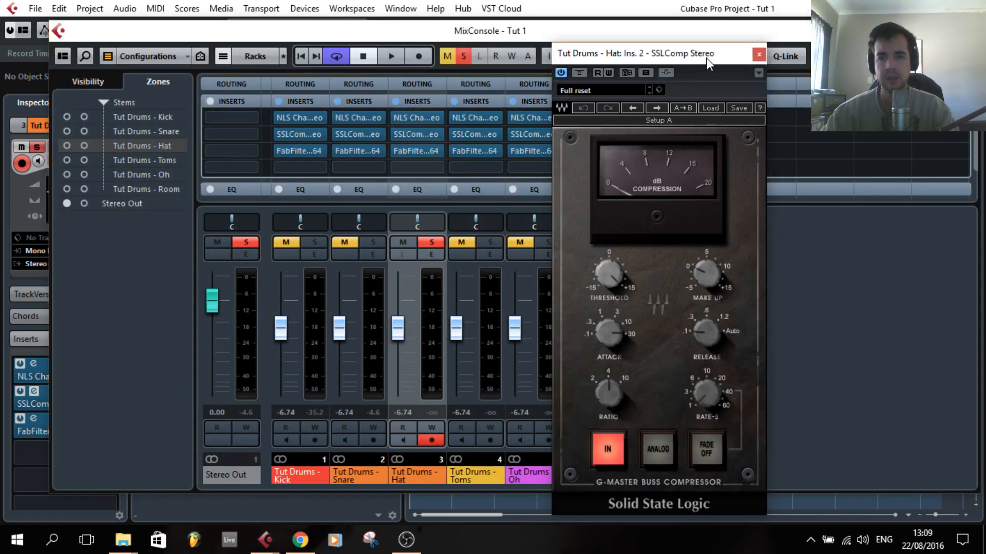
drag(707, 57, 697, 54)
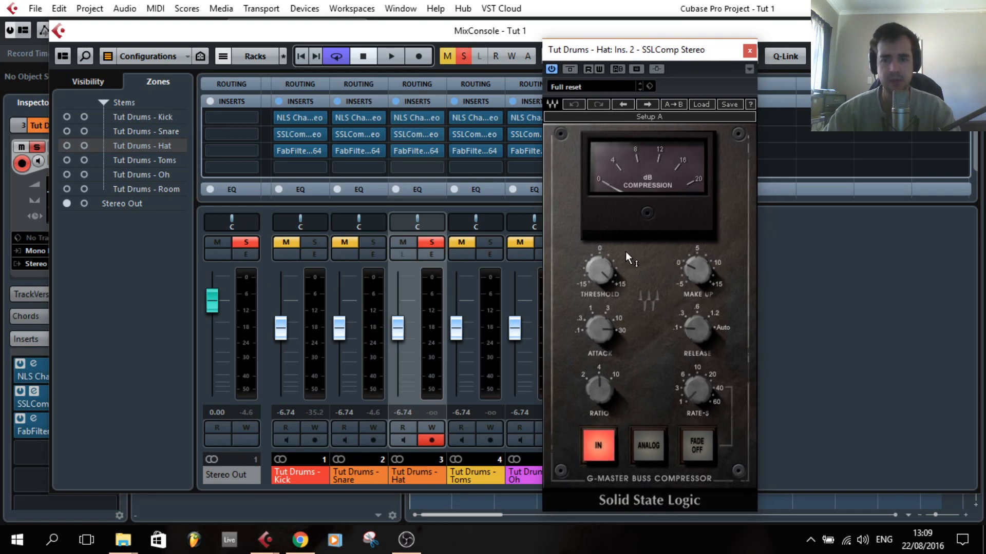
drag(600, 271, 600, 279)
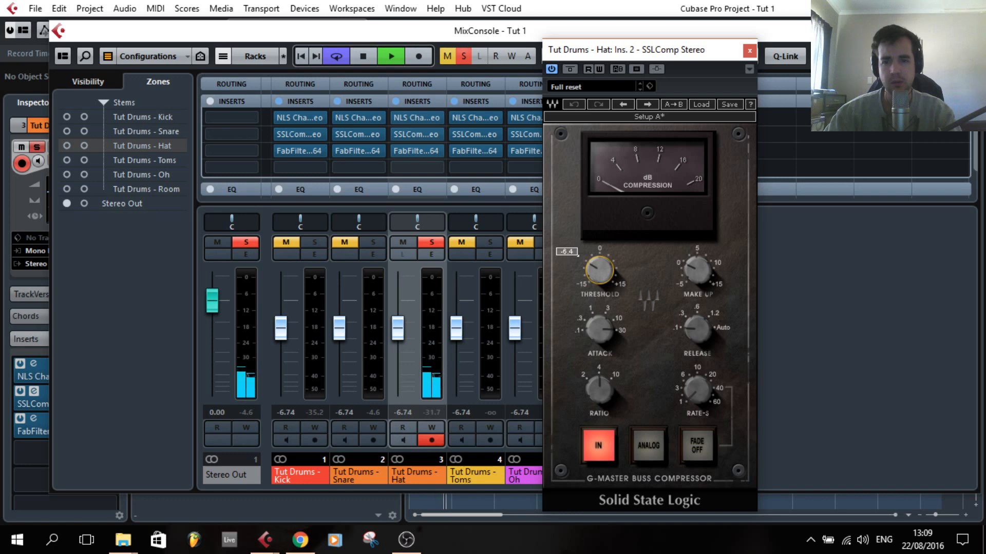
key(space)
click(749, 51)
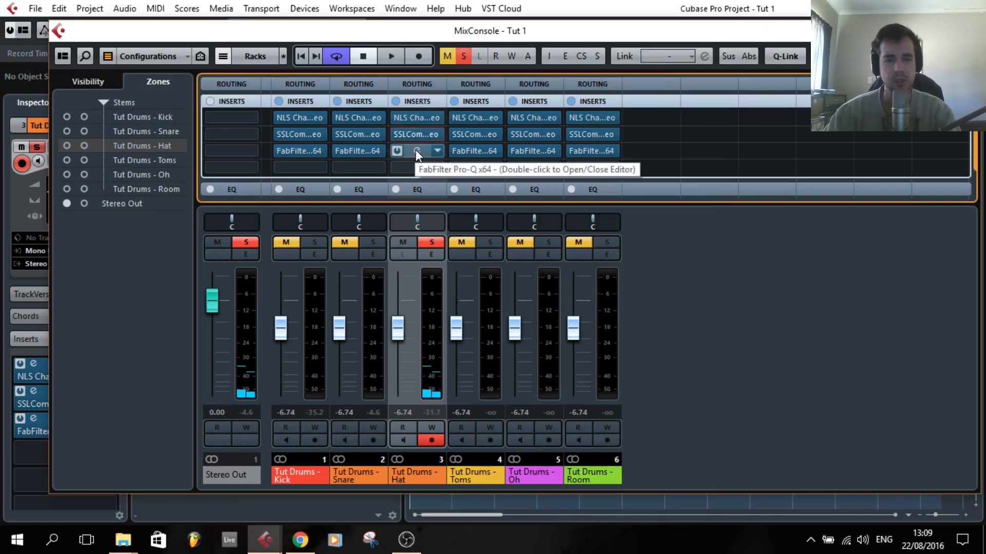
- Add a low cut between 200 and 500 Hz and a bell cut of about 11.5 dB at about 473 Hz in the hat's Pro-Q
click(416, 150)
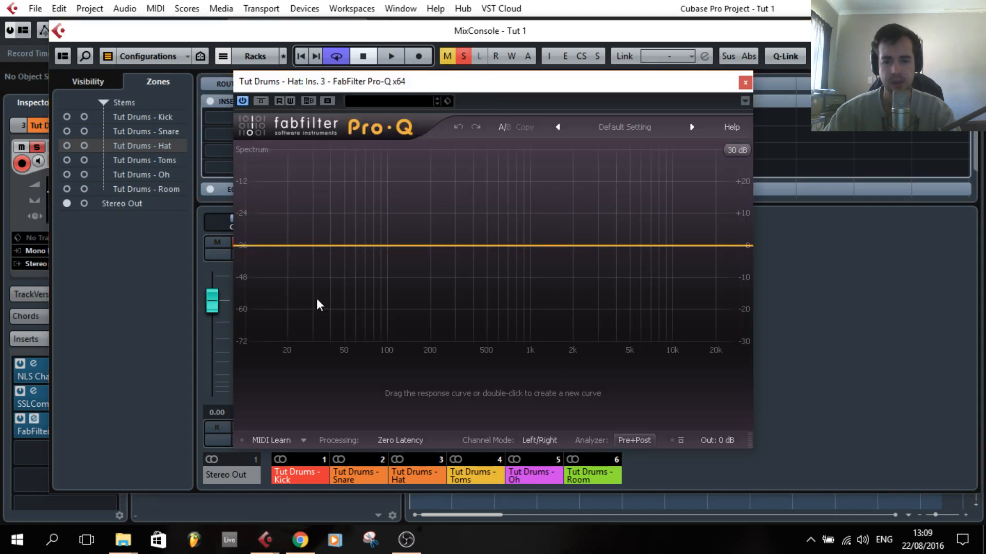
double_click(263, 247)
drag(263, 246, 487, 286)
key(space)
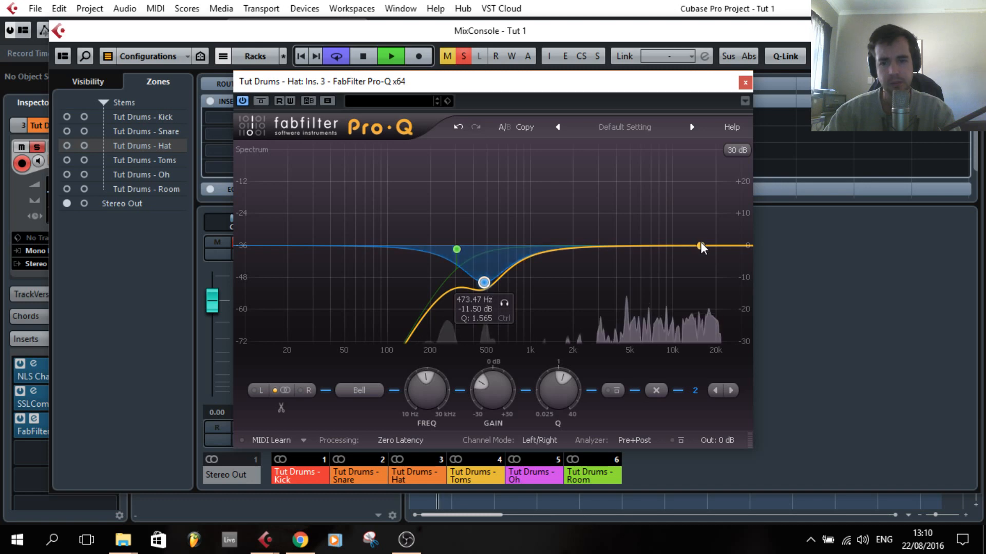
- Add a high-shelf boost of about 5.6 dB at about 11.7 kHz to the hat's EQ and pan the hat to L54
drag(700, 242, 682, 229)
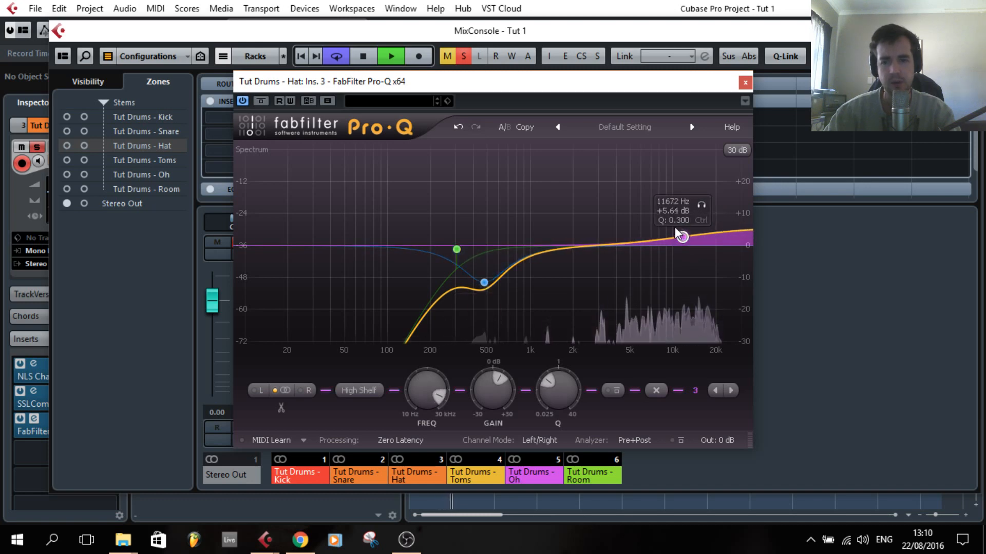
click(745, 83)
drag(421, 220, 400, 220)
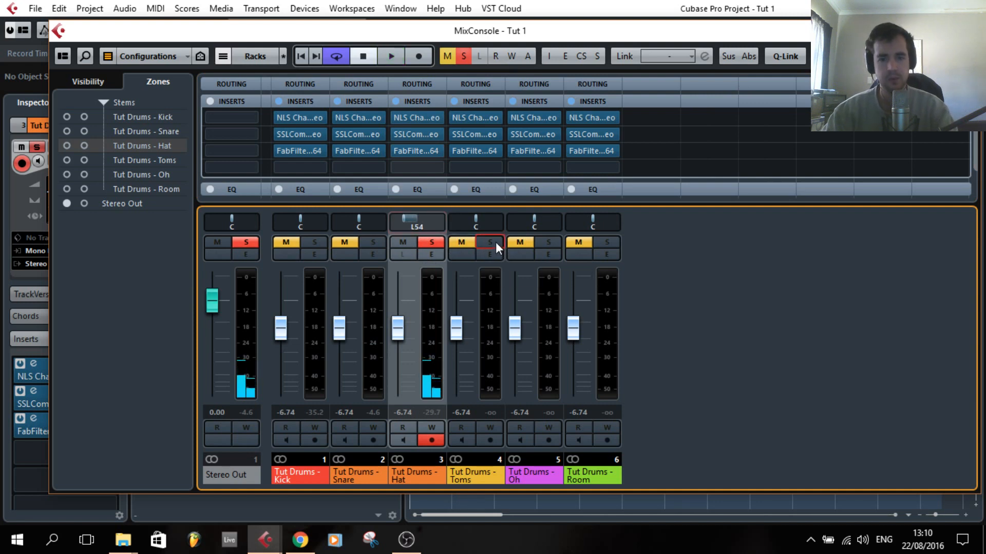
- Solo the Toms channel exclusively and set the loop range from bar 24 to bar 30 around the tom hits
click(483, 242)
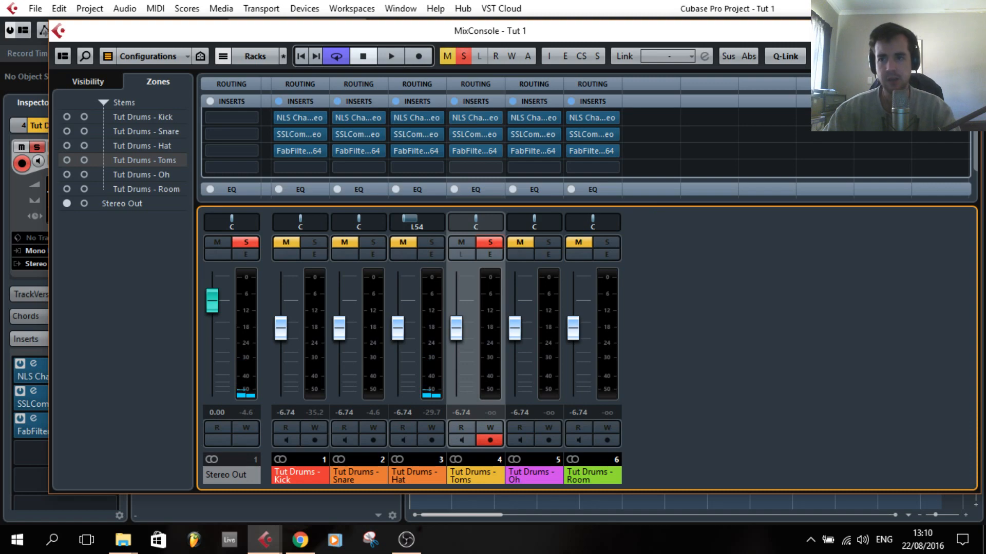
key(F3)
key(g)
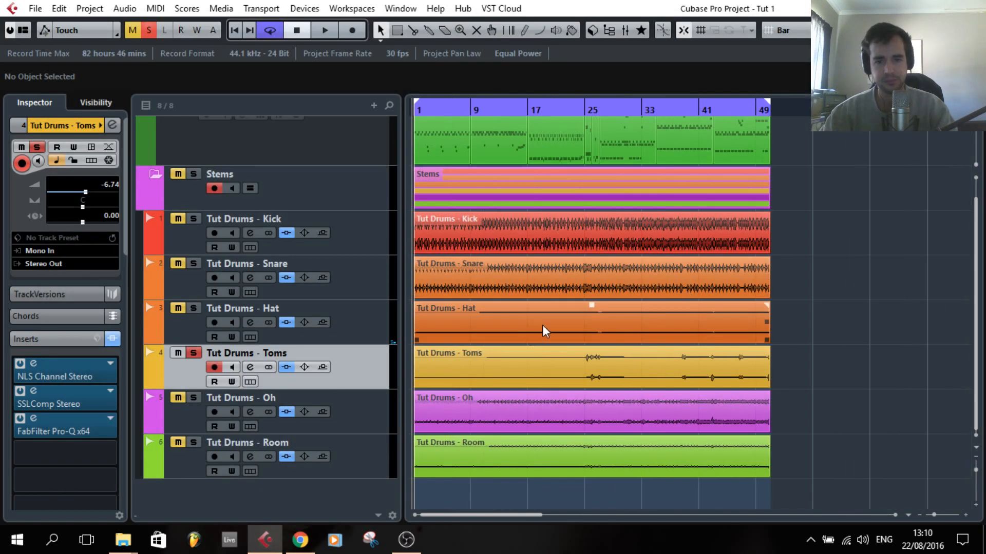
scroll(605, 332, up, 4)
scroll(589, 269, down, 5)
drag(417, 104, 549, 123)
scroll(576, 120, up, 3)
drag(810, 103, 589, 106)
scroll(539, 137, up, 5)
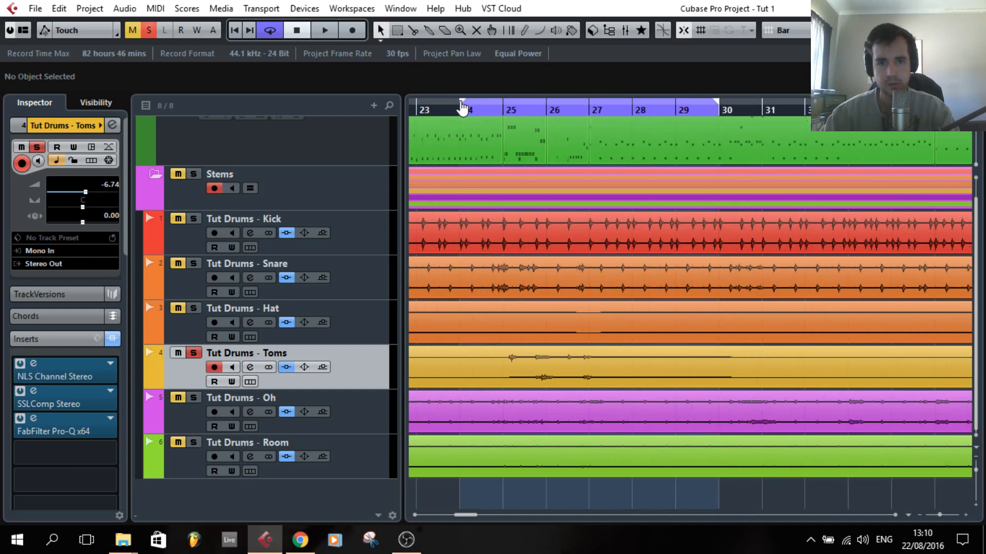
- Play from the start of the loop and try to pull the loop's end closer to bar 25
click(474, 111)
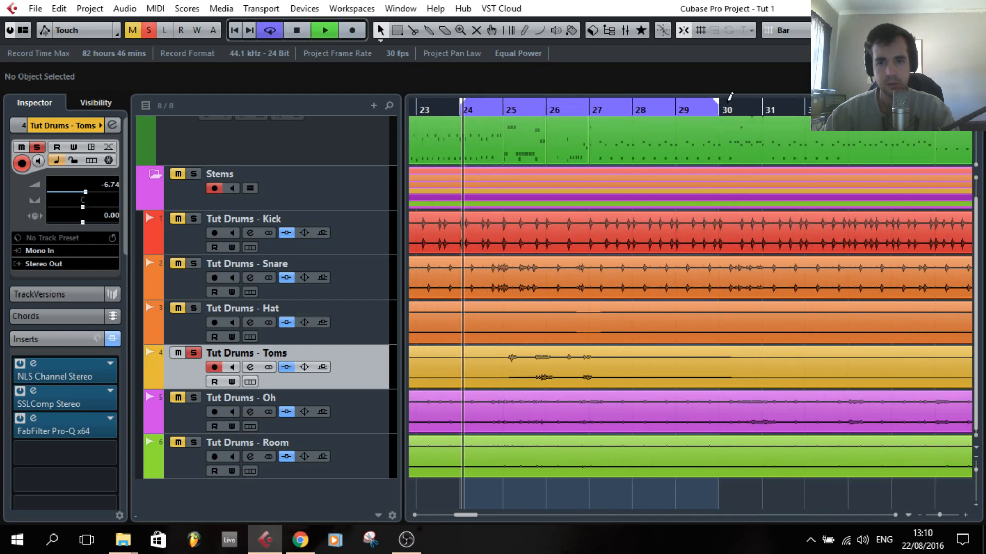
drag(717, 104, 495, 107)
key(space)
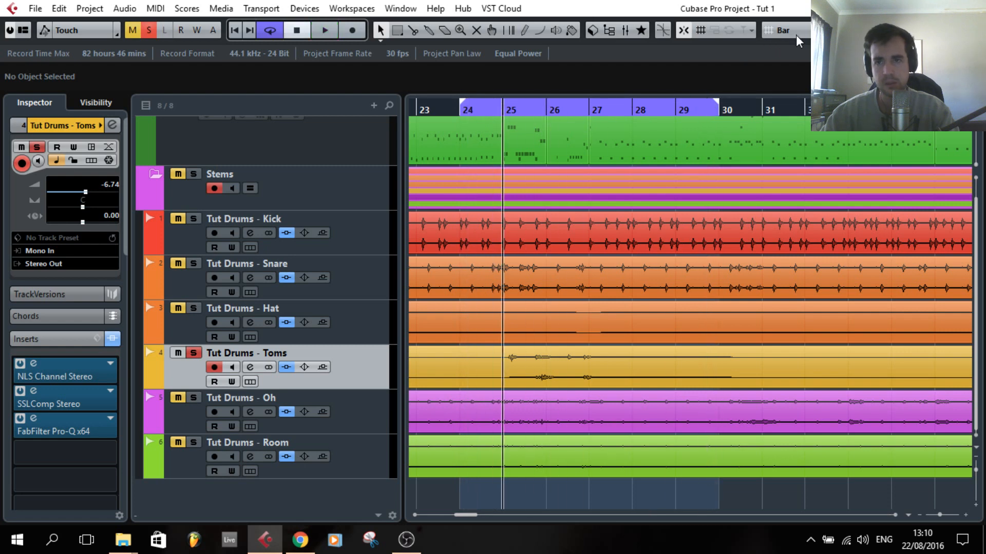
- Set the grid type to Beat and narrow the playback loop to run from beat 4 of bar 24 to beat 3 of bar 27
click(783, 30)
click(788, 52)
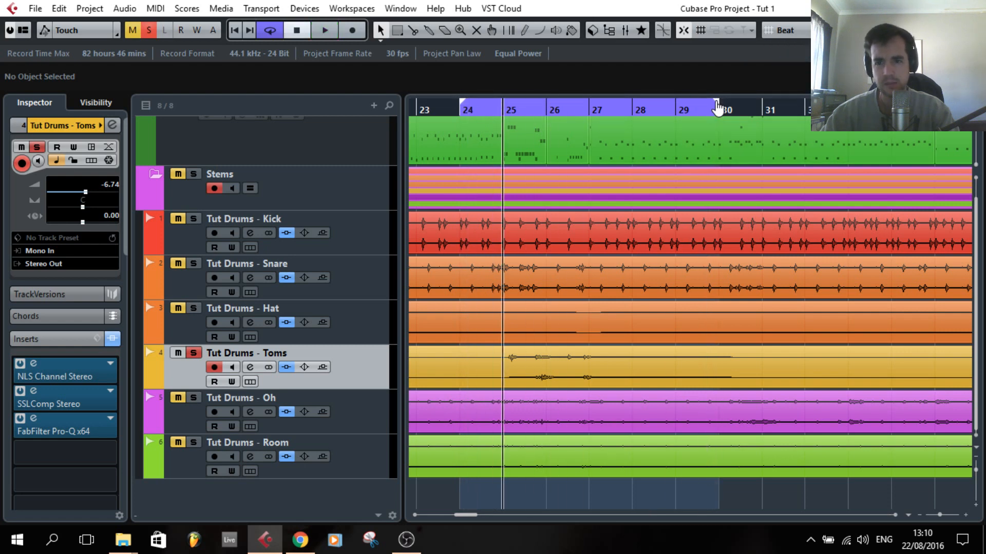
drag(718, 105, 607, 115)
drag(464, 108, 483, 103)
key(space)
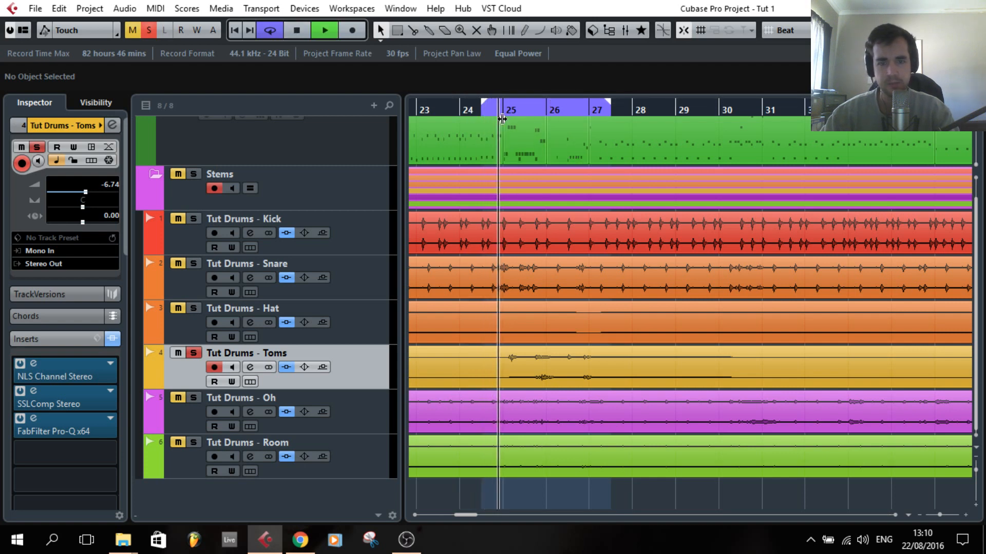
scroll(483, 128, up, 3)
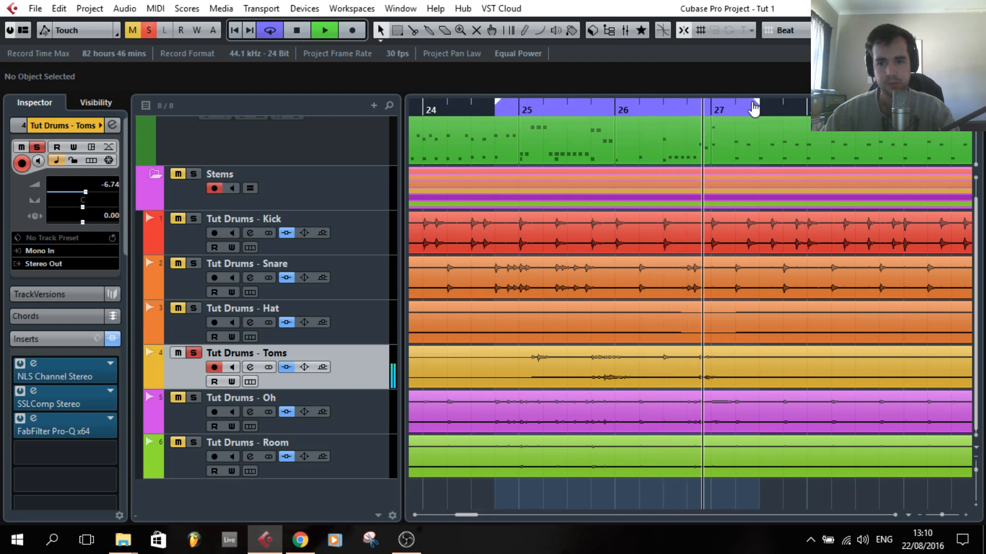
mouse_move(753, 103)
mouse_down()
mouse_move(740, 105)
mouse_move(759, 105)
mouse_up()
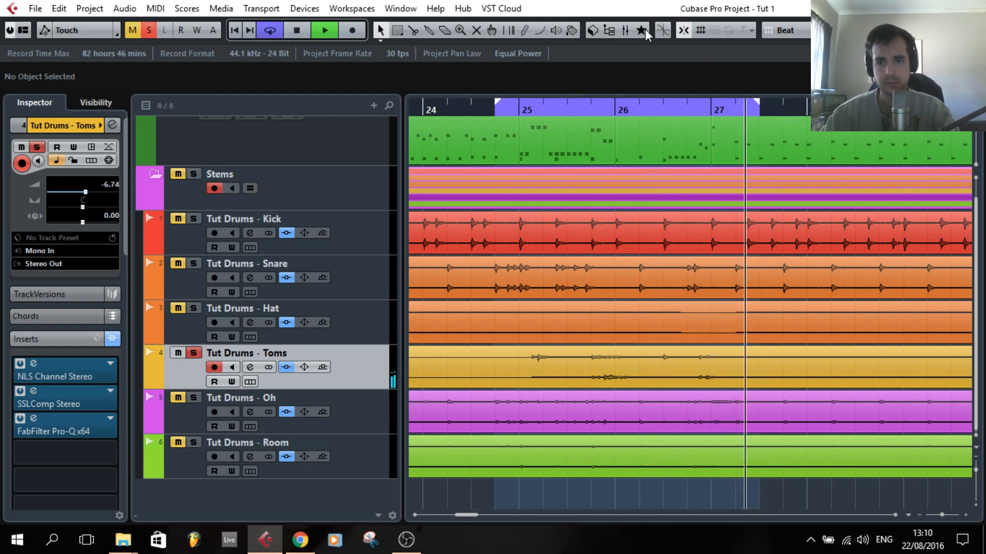
- Set the toms' SSL compressor to 10 ms attack, .3 release, about 1.4 threshold and 4.0 make-up during playback
click(625, 31)
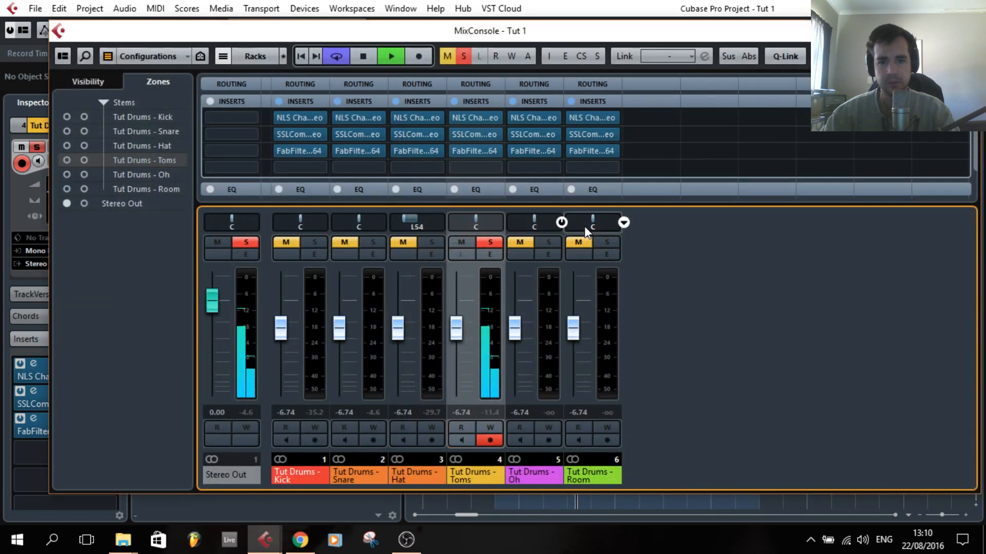
click(476, 135)
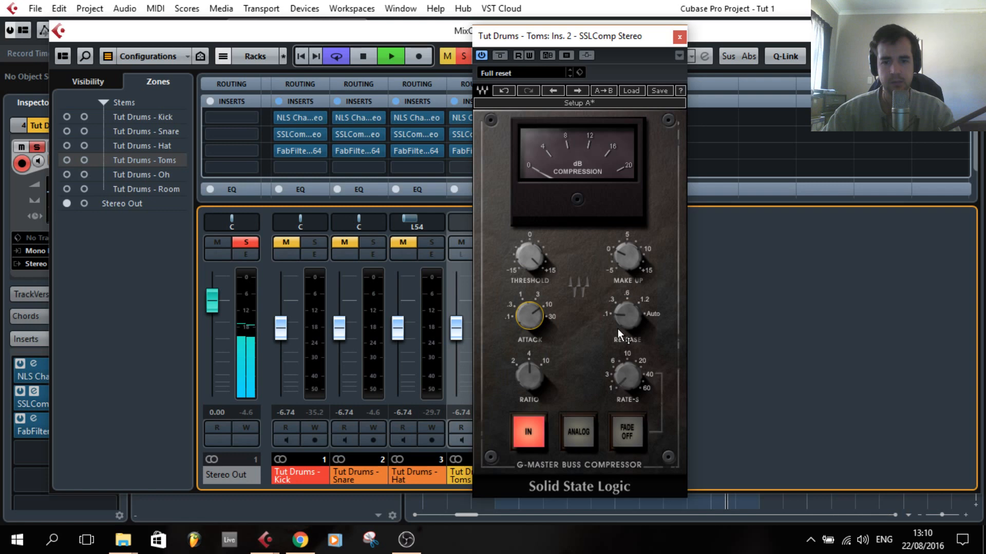
drag(618, 329, 618, 321)
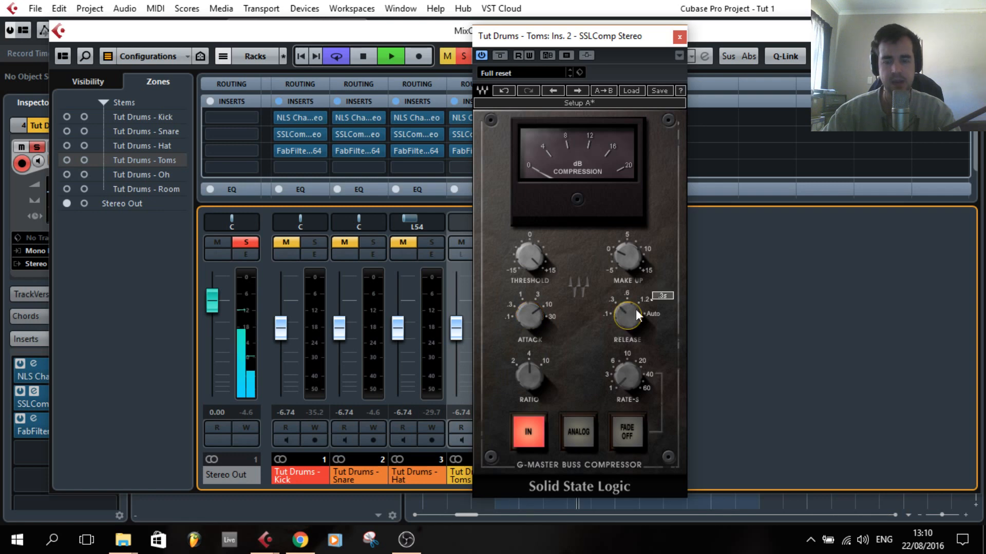
mouse_move(529, 256)
mouse_down()
mouse_move(528, 272)
mouse_move(534, 257)
mouse_up()
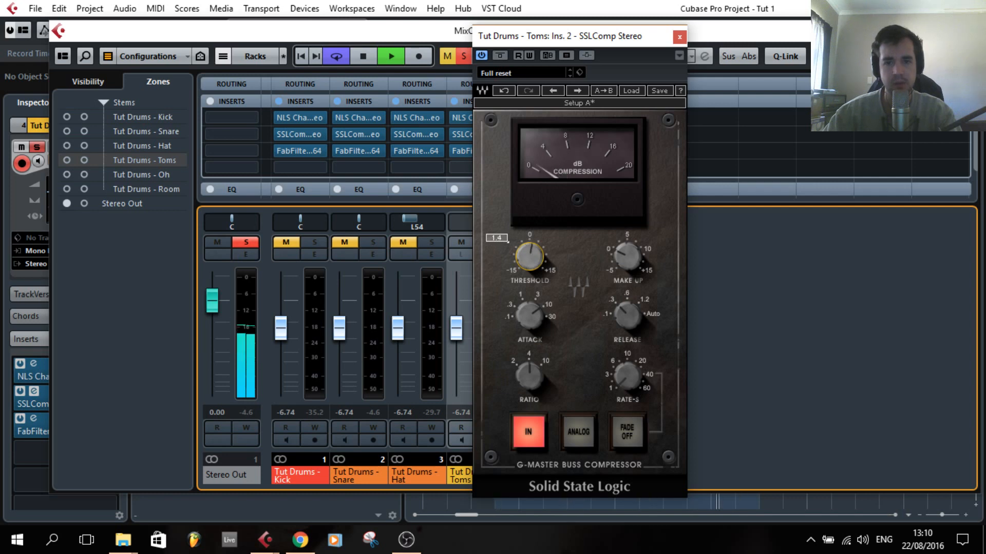
drag(627, 256, 622, 258)
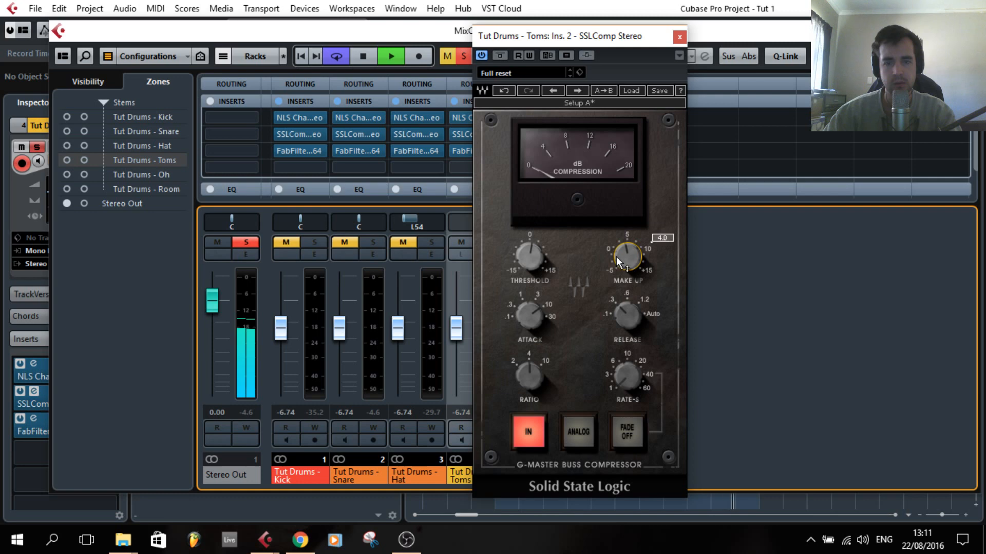
- Compare the toms with their SSL compressor bypassed and active, and stop playback
click(502, 57)
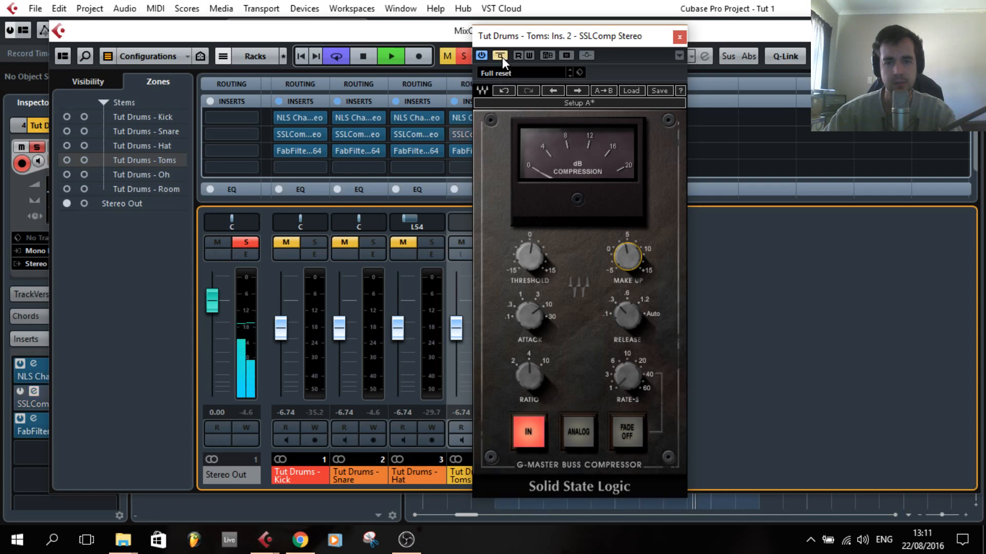
click(502, 57)
key(space)
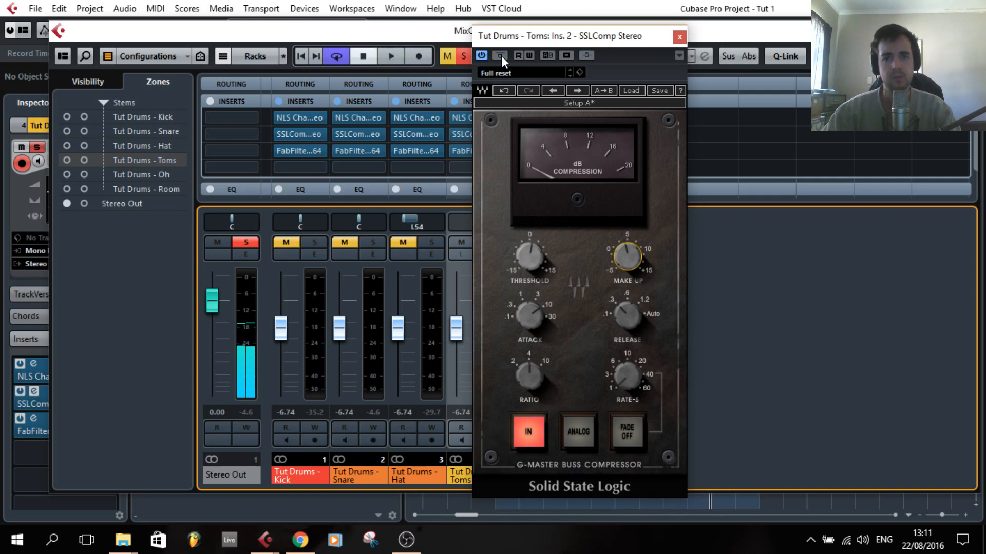
- During playback, shape the toms' lows in Pro-Q with a low cut near 36 Hz and bell boosts at 65 Hz (+1.35 dB) and about 130 Hz
click(681, 37)
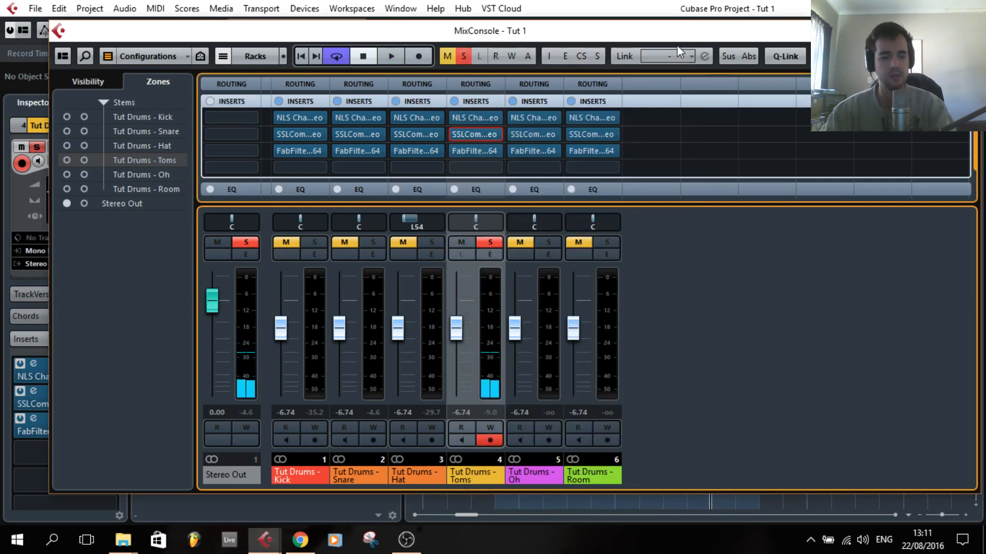
click(481, 151)
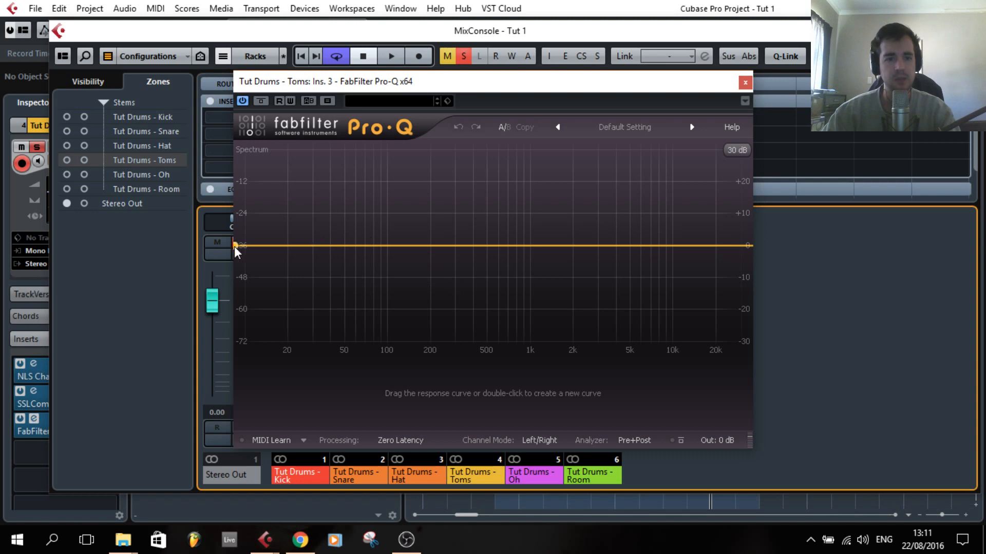
key(space)
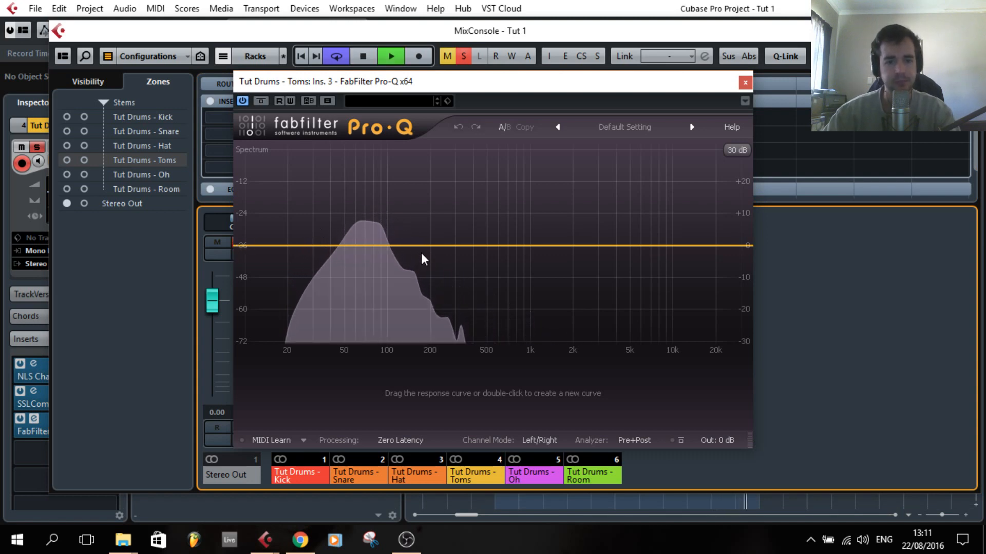
double_click(258, 245)
drag(257, 244, 322, 242)
double_click(365, 242)
double_click(460, 248)
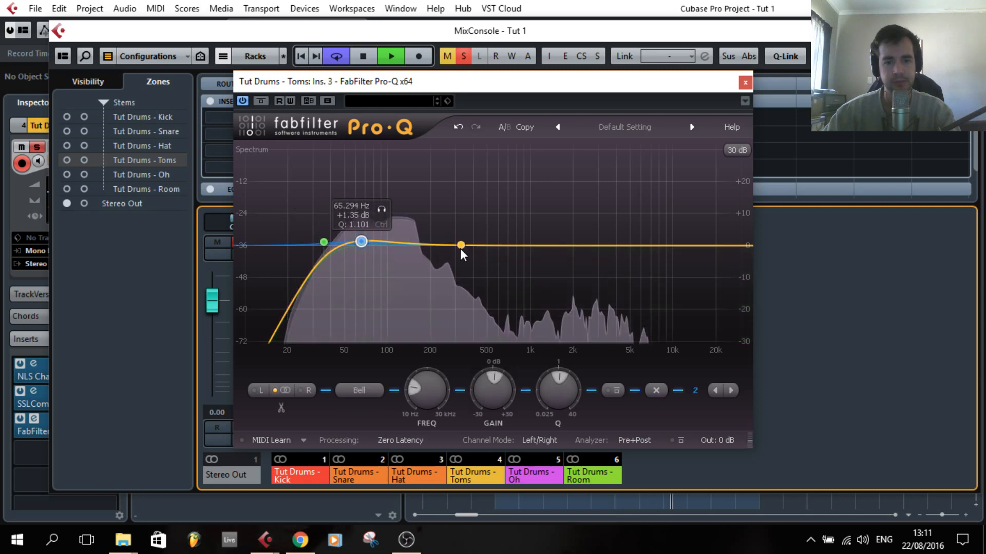
drag(460, 248, 410, 243)
- Cut the toms by 5.64 dB at 407 Hz, add a bell boost near 4 kHz, and raise a high shelf at 7.3 kHz by 3.83 dB
double_click(484, 246)
drag(484, 246, 475, 264)
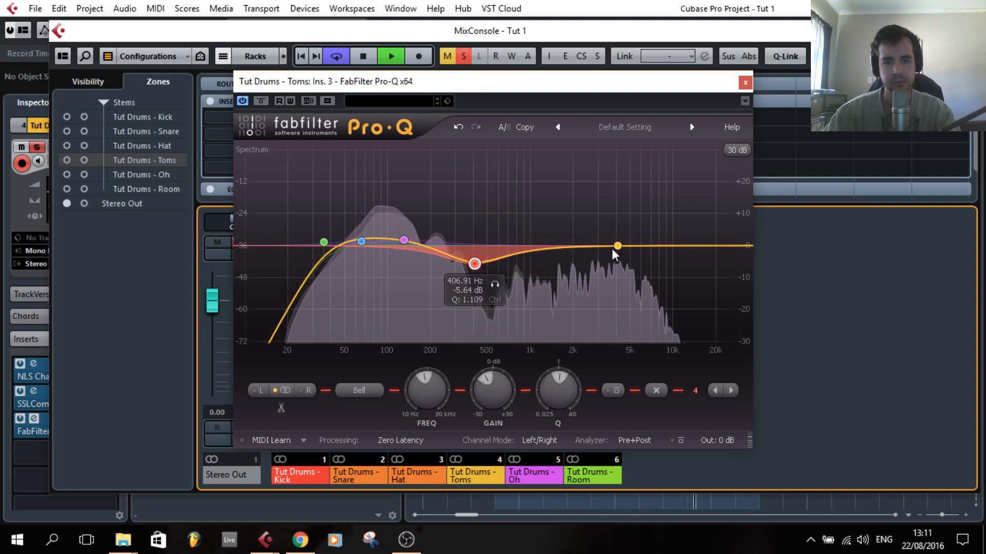
drag(611, 249, 596, 240)
drag(705, 246, 664, 236)
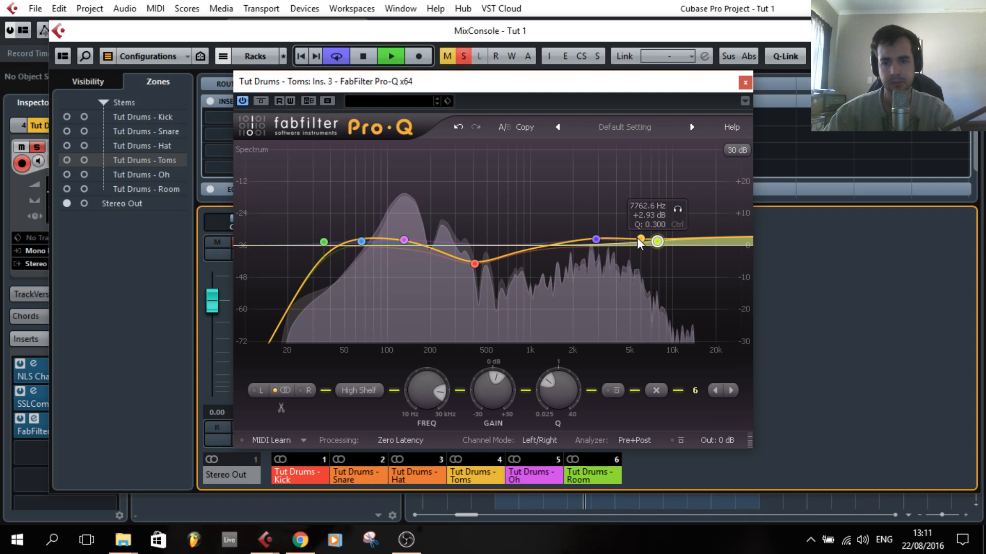
drag(595, 239, 652, 239)
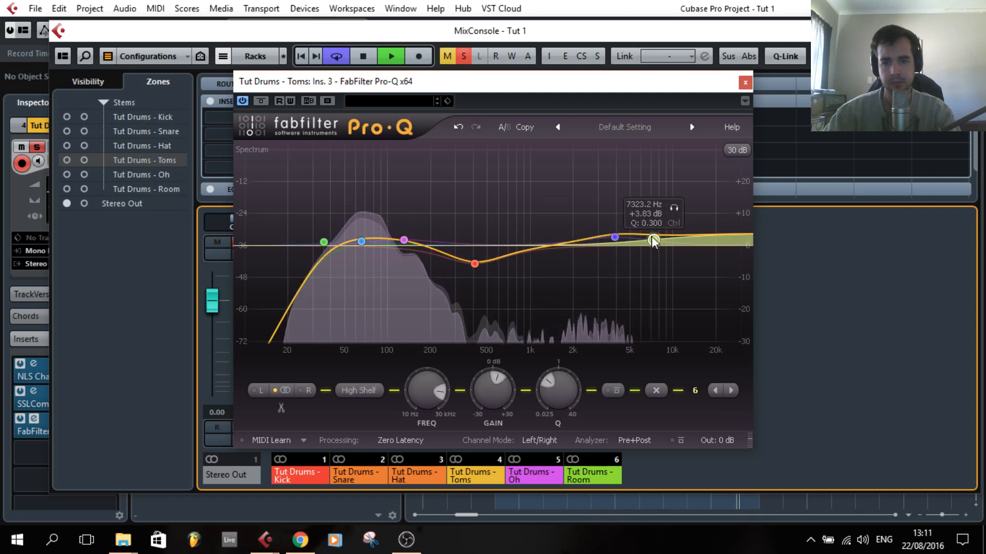
click(745, 82)
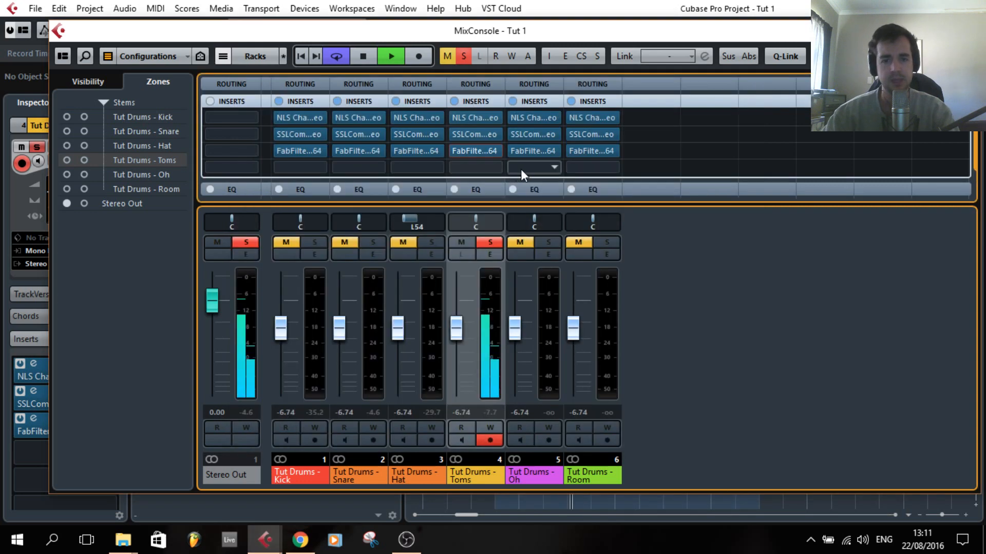
- Compare the toms with all inserts bypassed and active, review their EQ curve, and stop playback
click(454, 100)
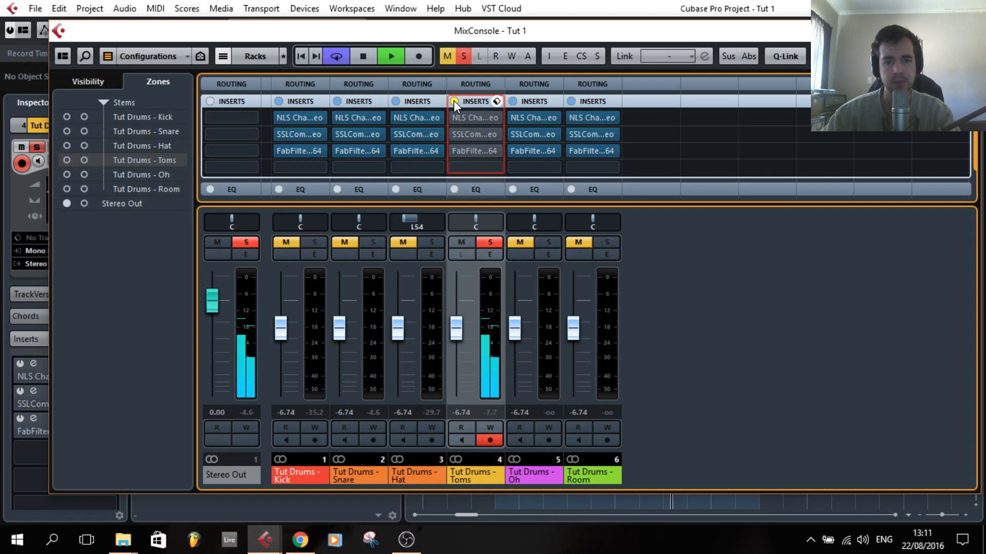
click(453, 101)
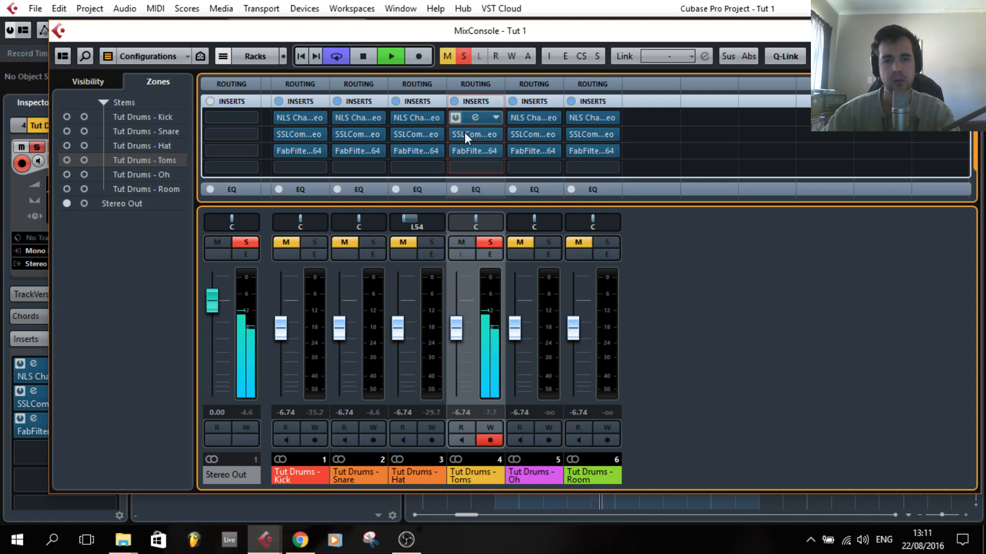
click(475, 151)
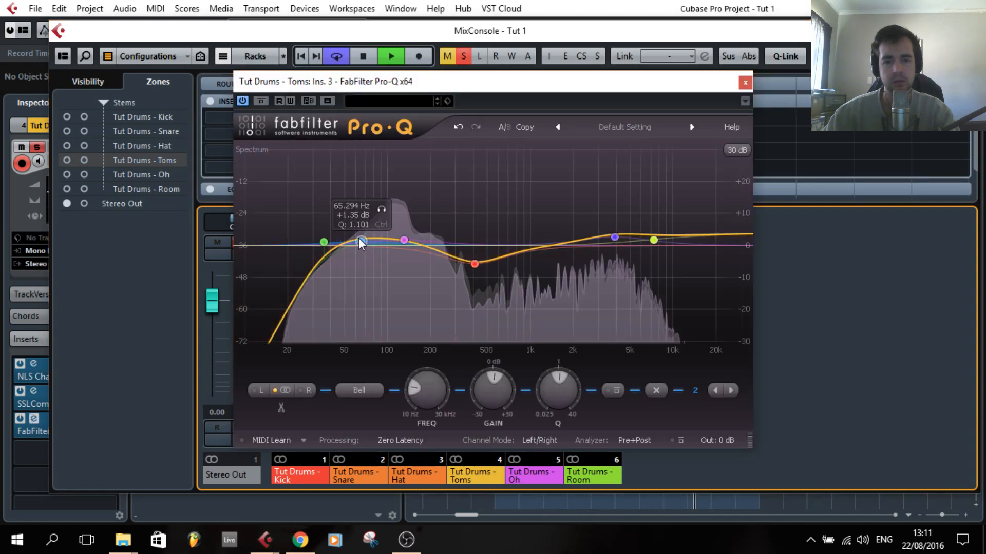
key(space)
click(745, 83)
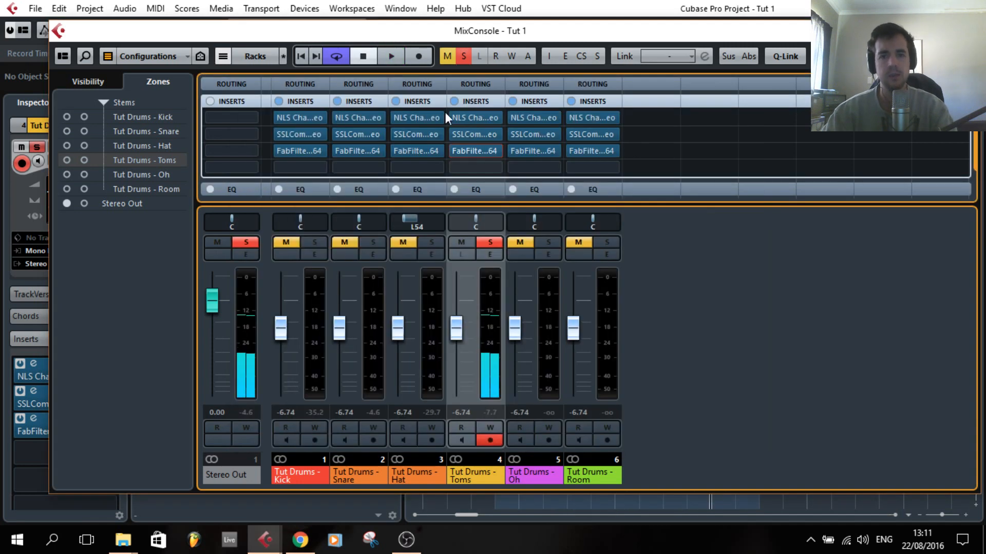
- Solo the overheads and set their SSL compressor to .3 release and about 0.2 threshold during playback
click(549, 242)
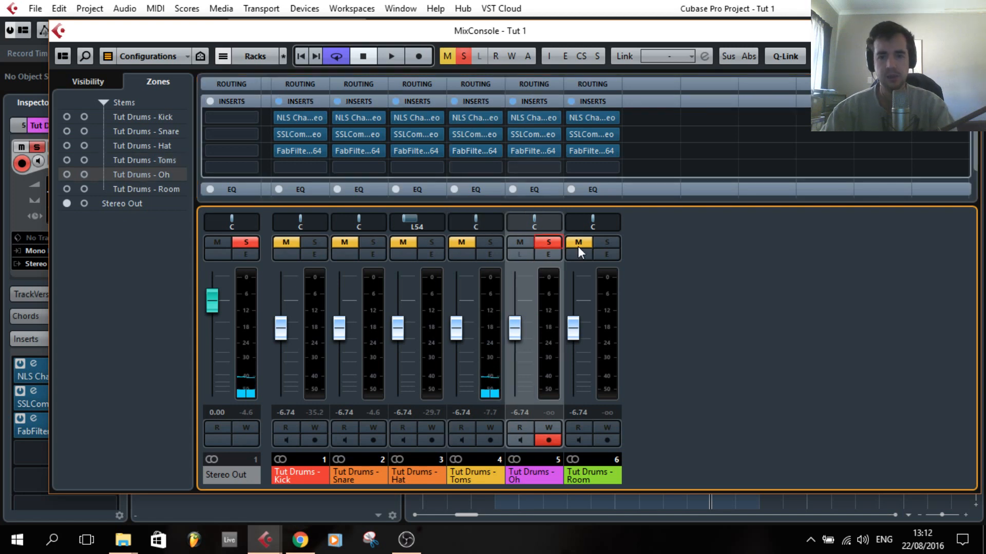
click(535, 133)
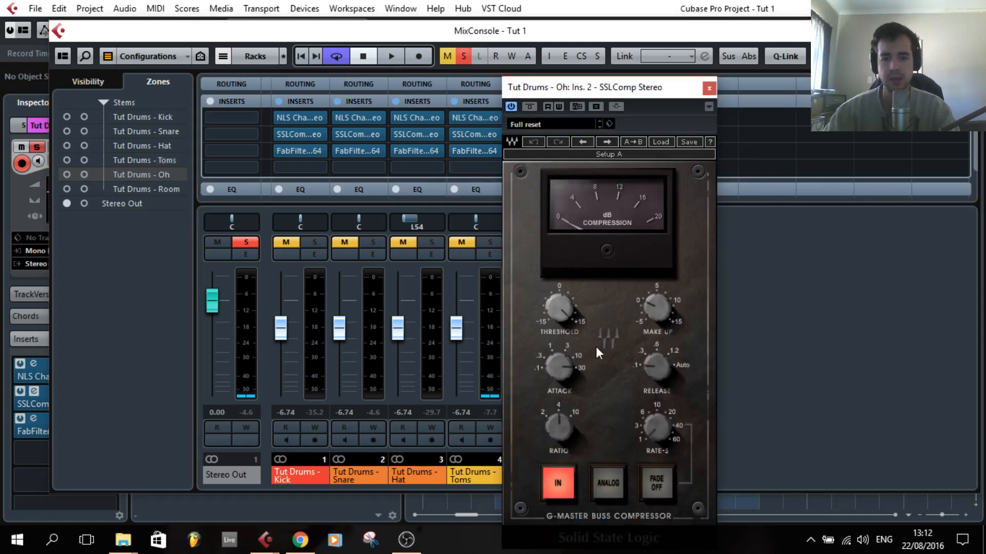
click(652, 376)
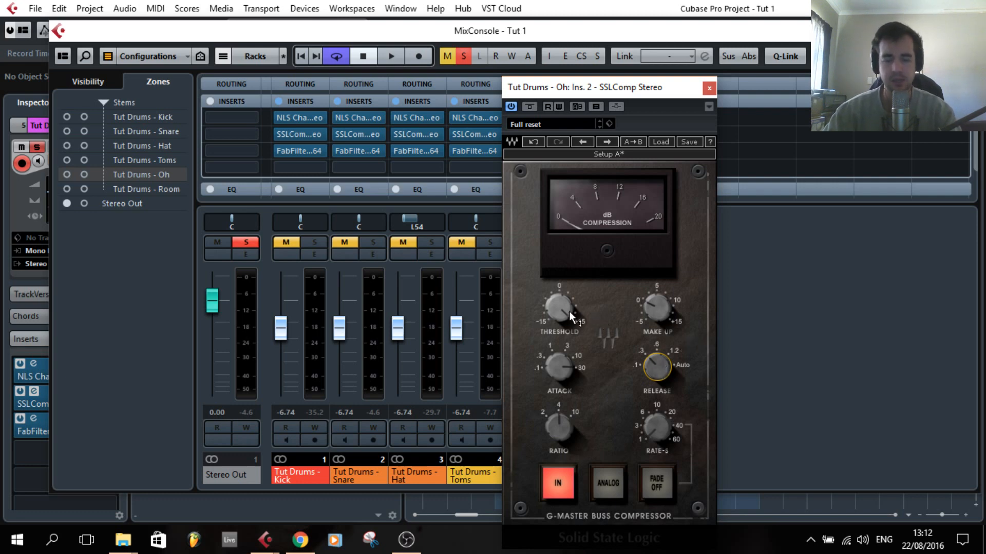
mouse_move(568, 310)
key(space)
drag(565, 311, 565, 325)
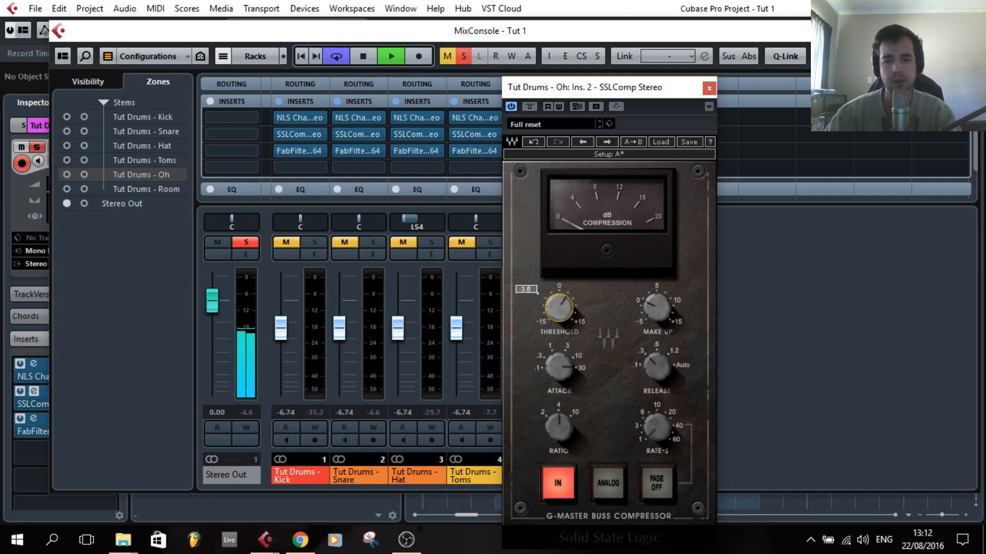
drag(560, 309, 560, 312)
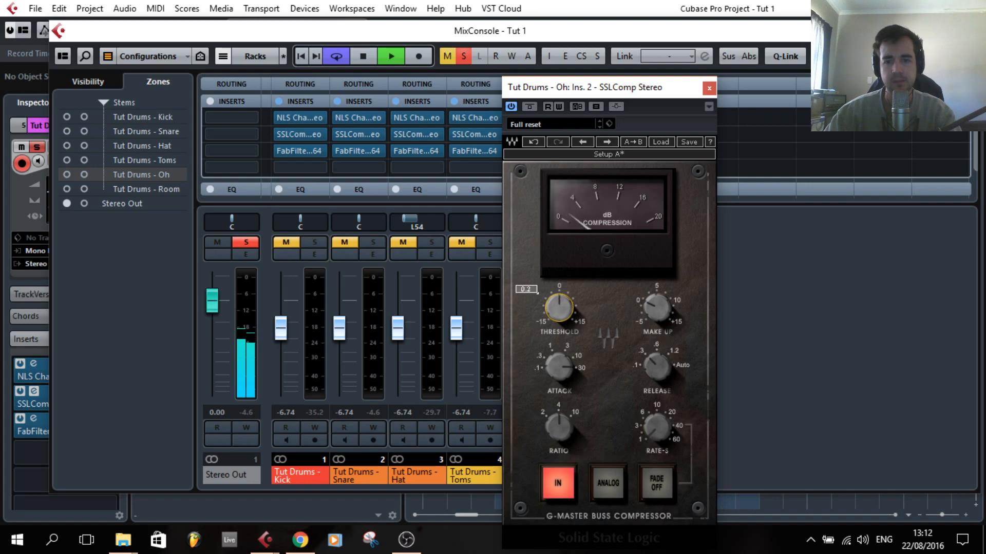
key(space)
- Set the playback loop in the project window to the full length of the Kick audio event and start playback
key(F3)
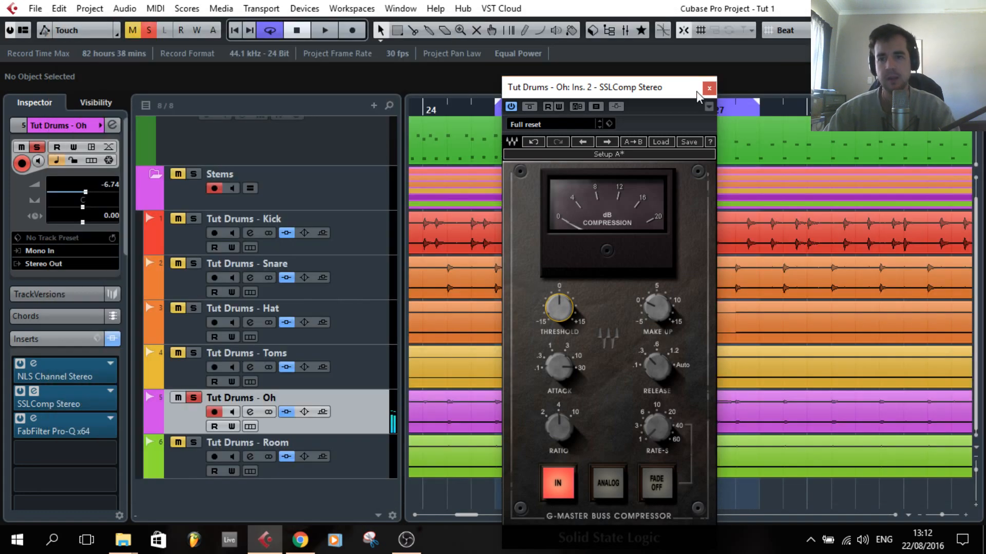
click(709, 88)
scroll(584, 203, down, 6)
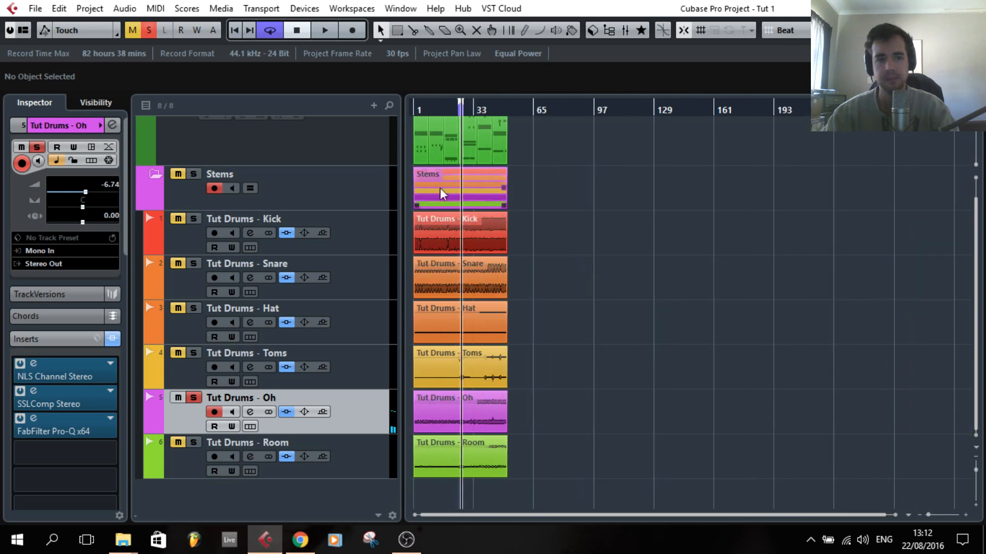
scroll(485, 191, up, 1)
scroll(484, 191, down, 1)
click(458, 234)
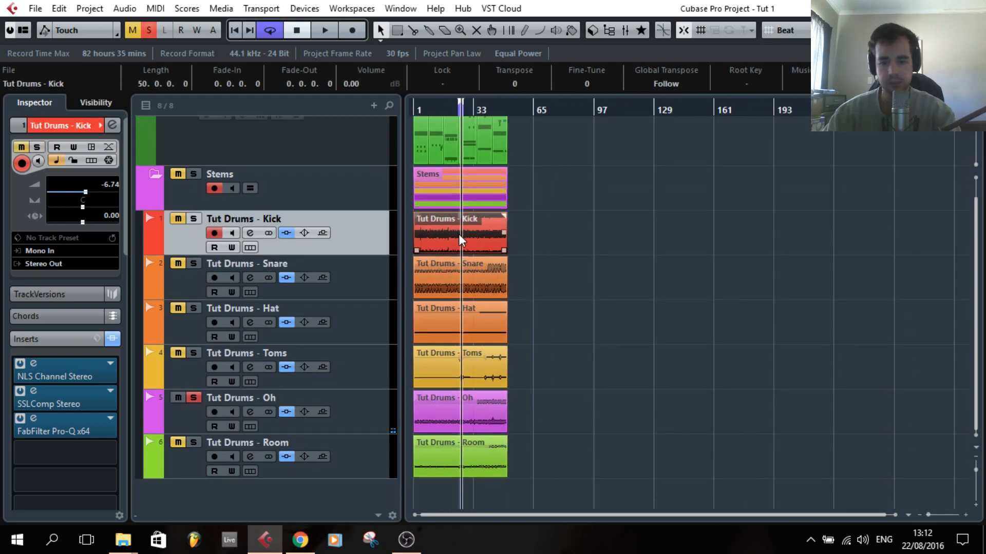
key(p)
key(space)
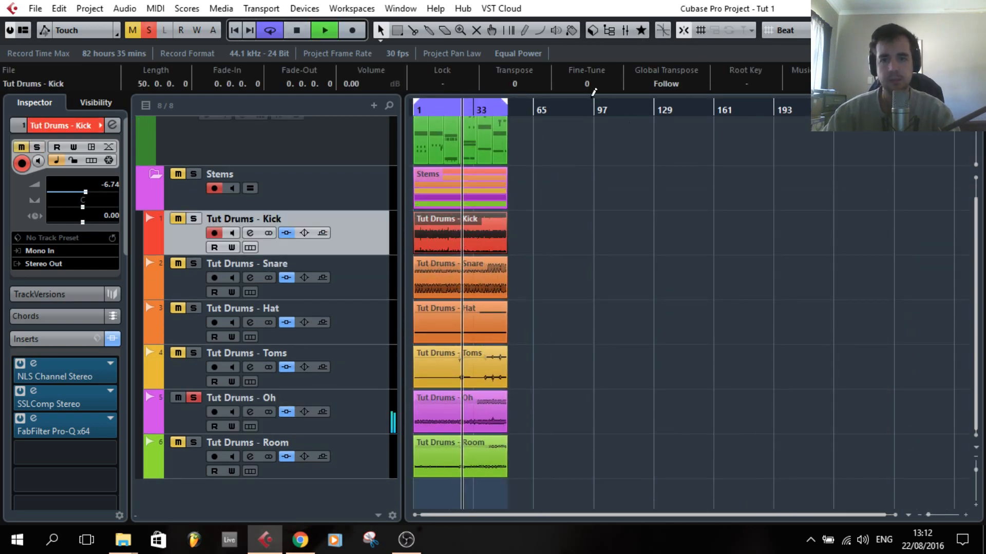
- Return to the MixConsole and set the overheads' SSL compressor make-up to 2.0
key(alt+s)
click(625, 30)
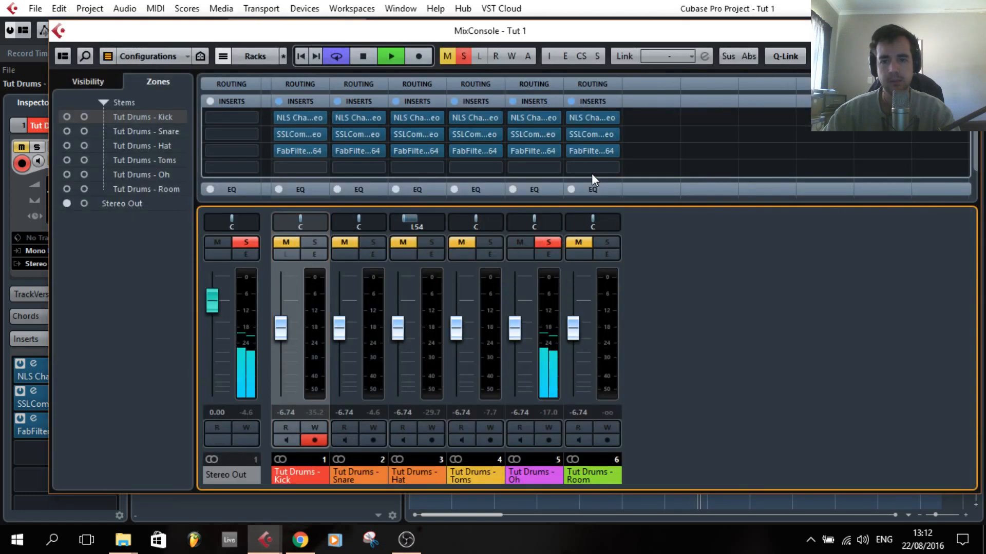
click(535, 152)
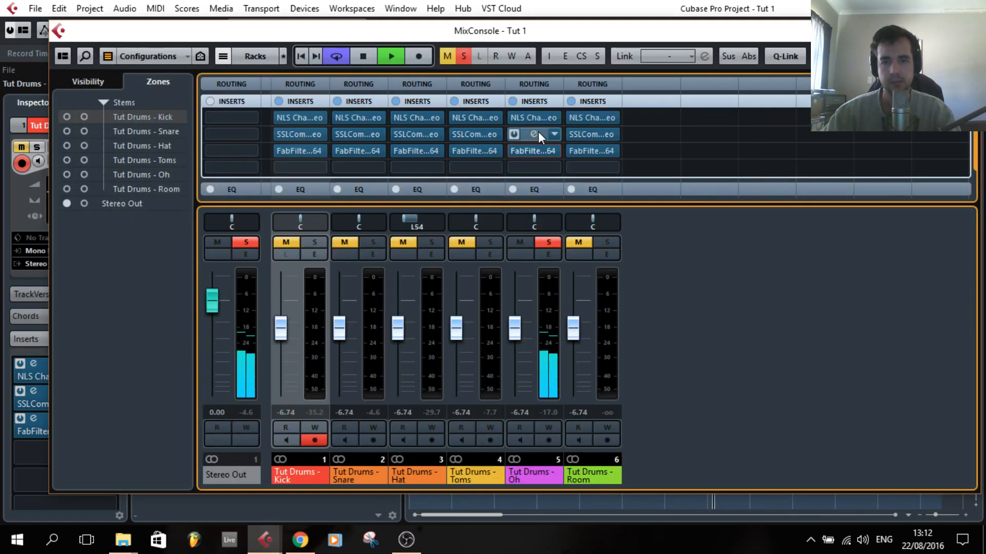
click(535, 134)
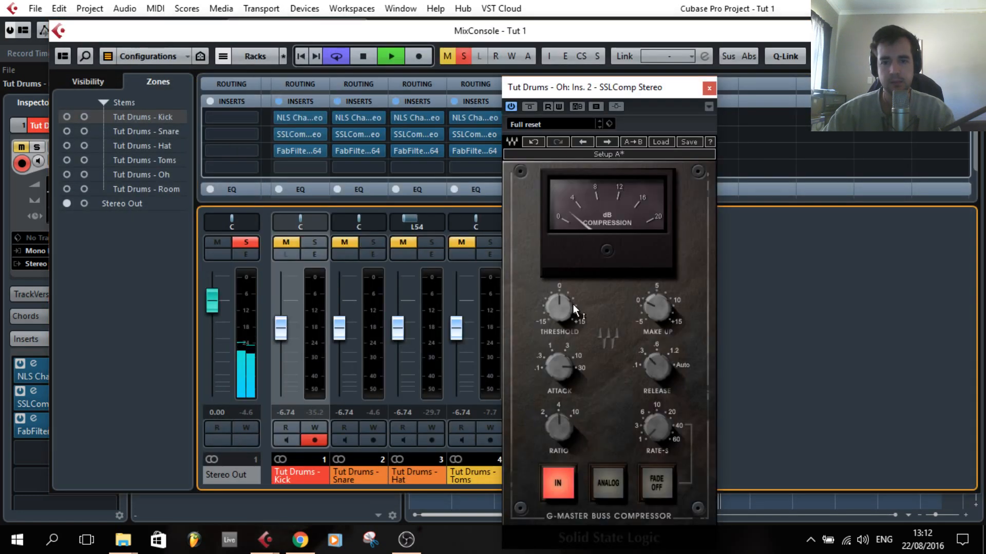
drag(657, 308, 657, 301)
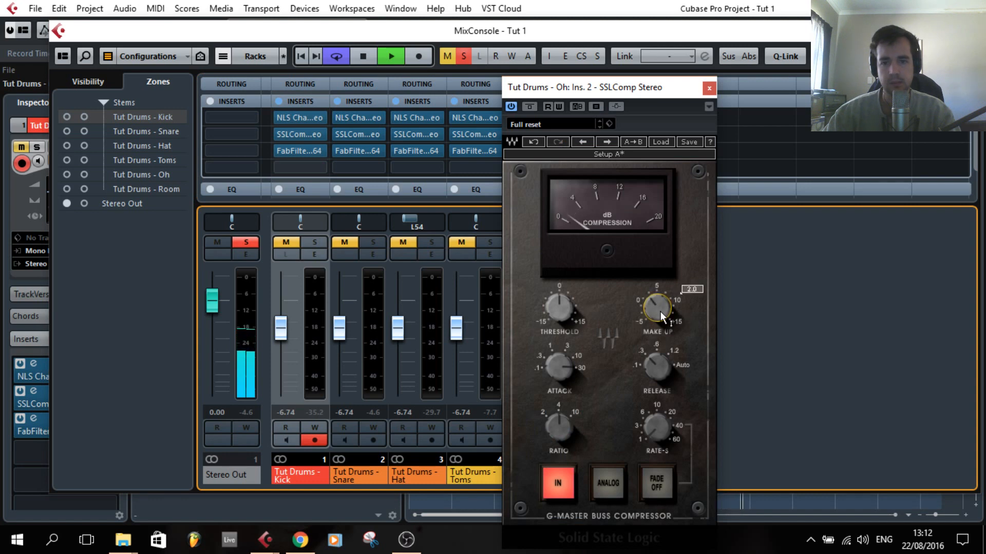
- Compare the overheads with their SSL compressor bypassed and active, and stop playback
click(529, 106)
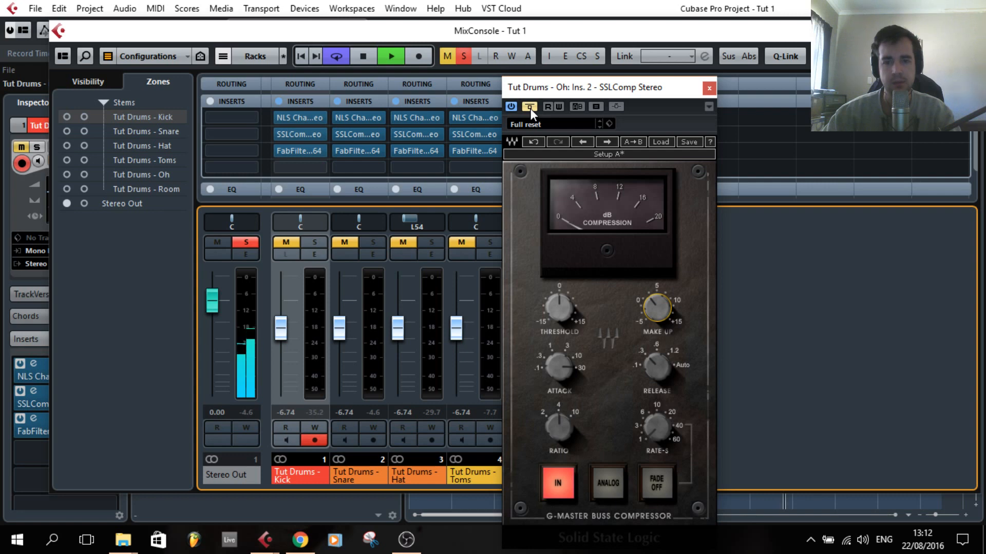
click(529, 108)
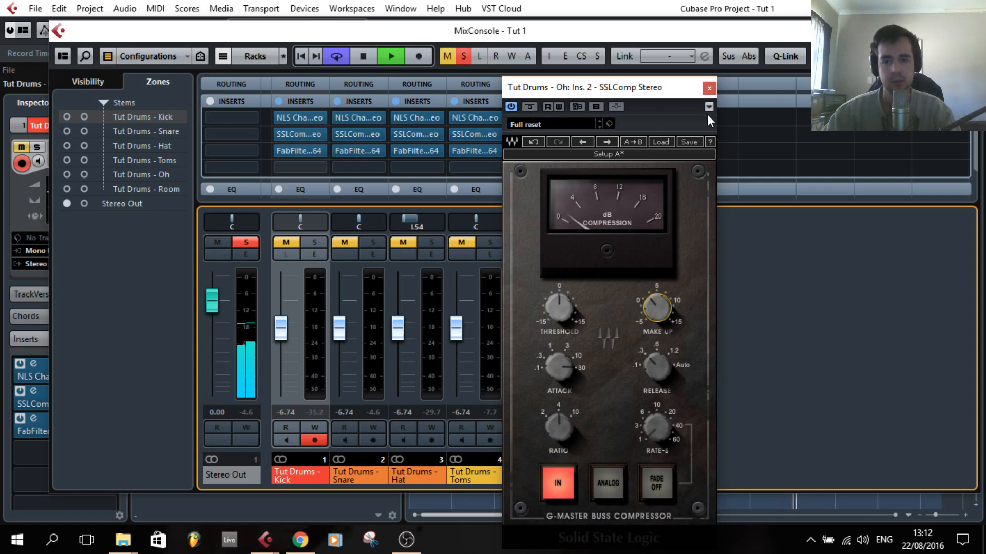
key(space)
click(708, 88)
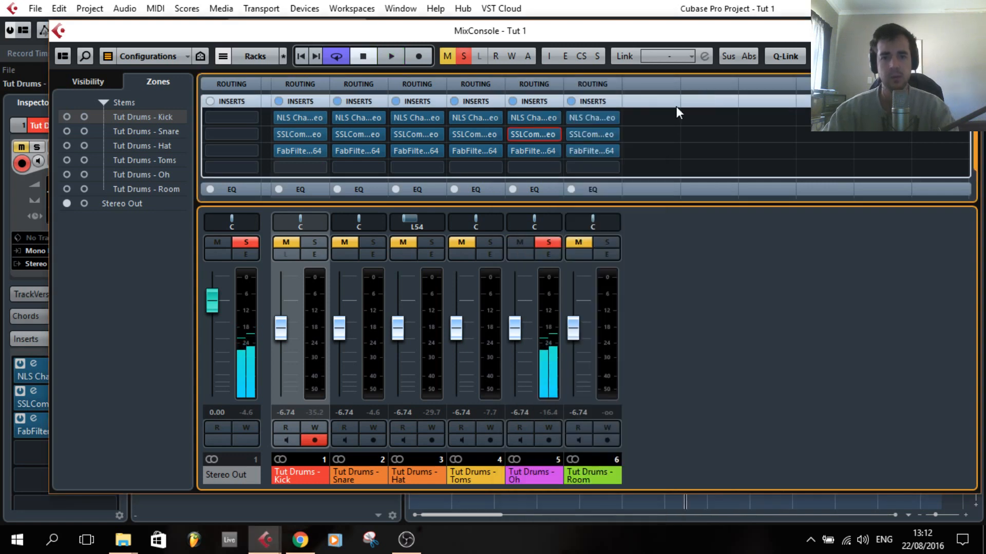
- EQ the overheads with a low cut near 105 Hz, bells at 156 Hz (+3.83 dB), about 500 Hz and 6 kHz, and a 12.8 kHz high shelf (+4.51 dB)
click(537, 151)
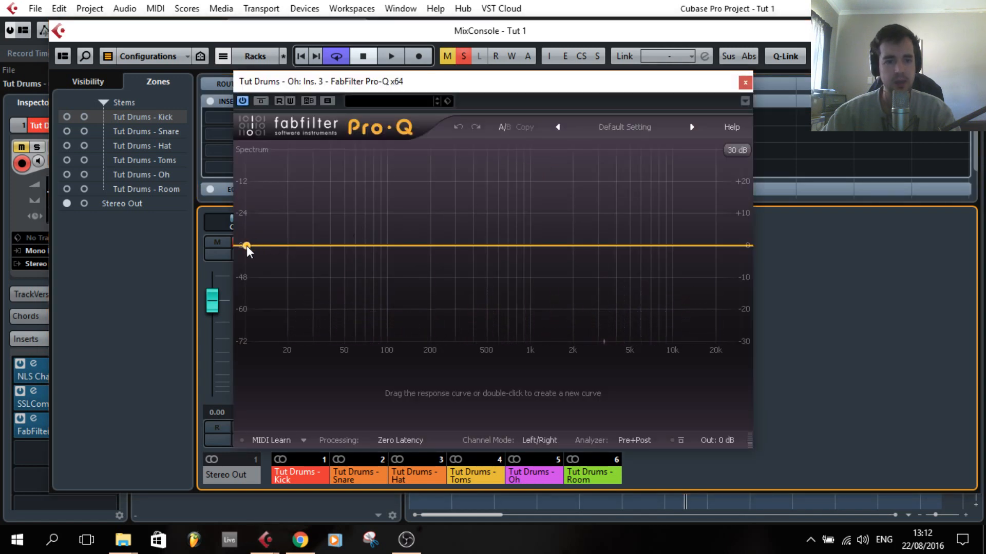
drag(246, 248, 414, 231)
key(space)
click(440, 245)
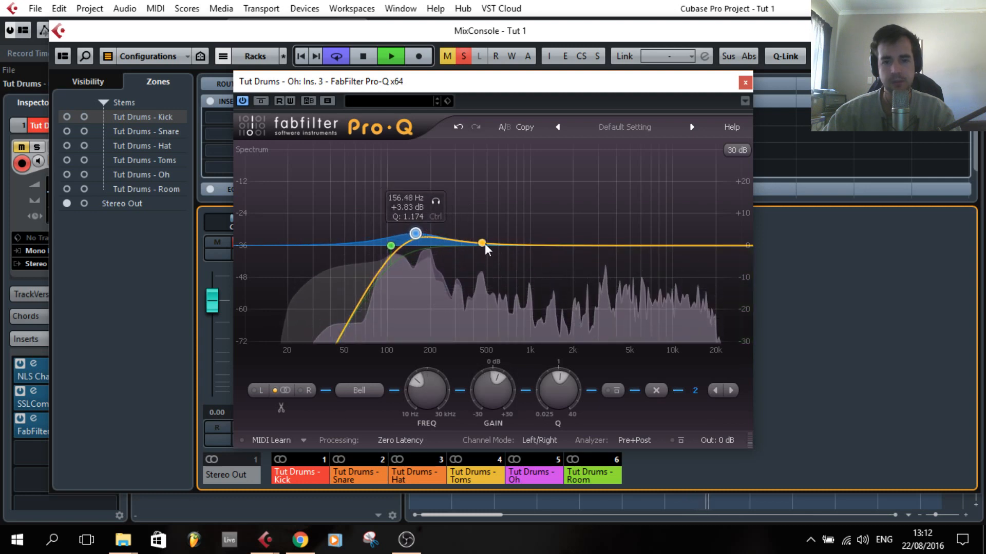
click(488, 240)
drag(638, 245, 692, 232)
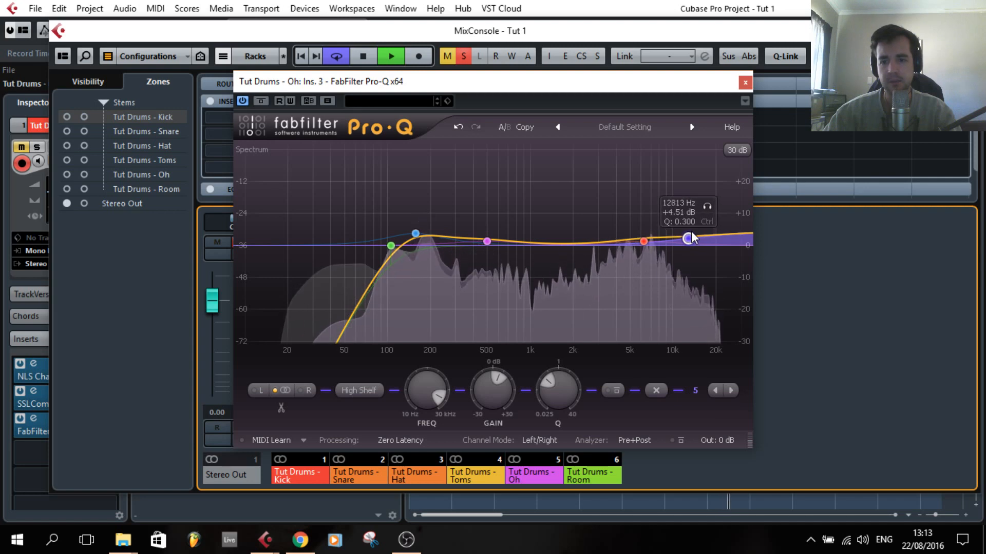
click(745, 82)
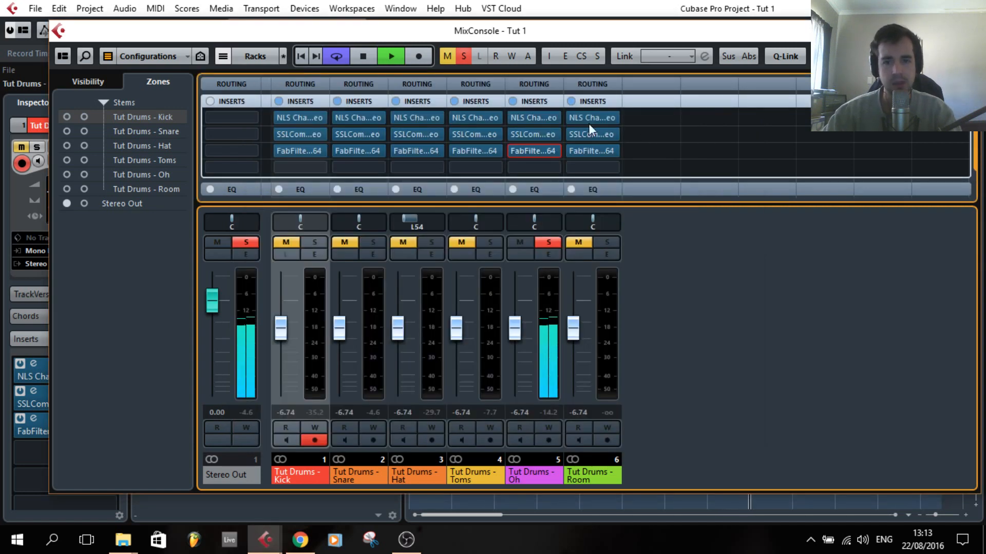
- Compare the overheads with all inserts bypassed and active, and unsolo the channel after stopping playback
click(513, 101)
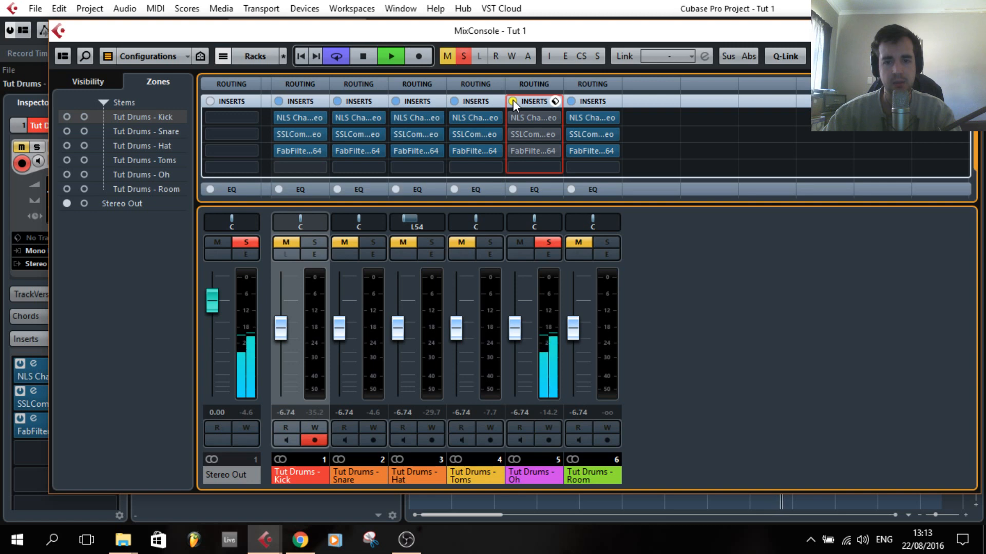
click(513, 101)
key(space)
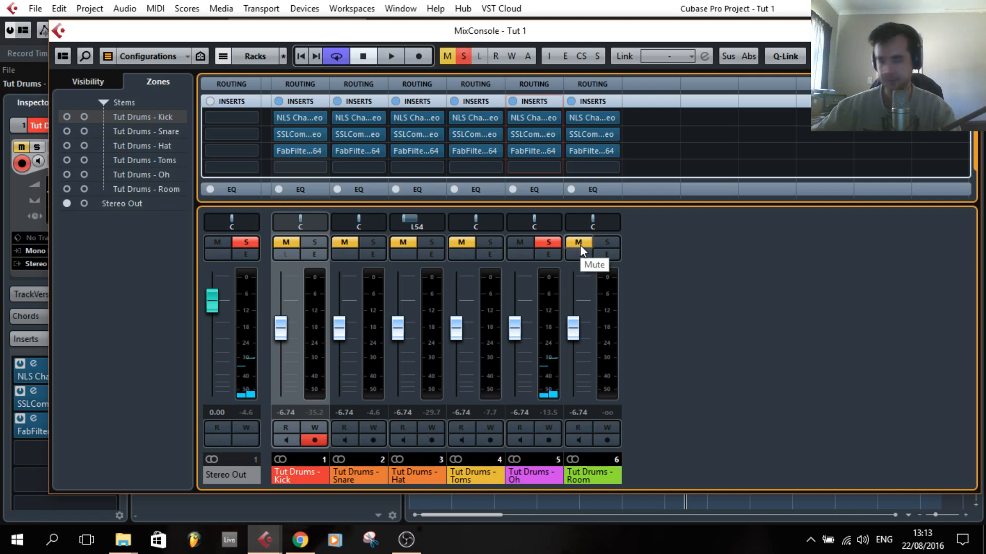
click(549, 242)
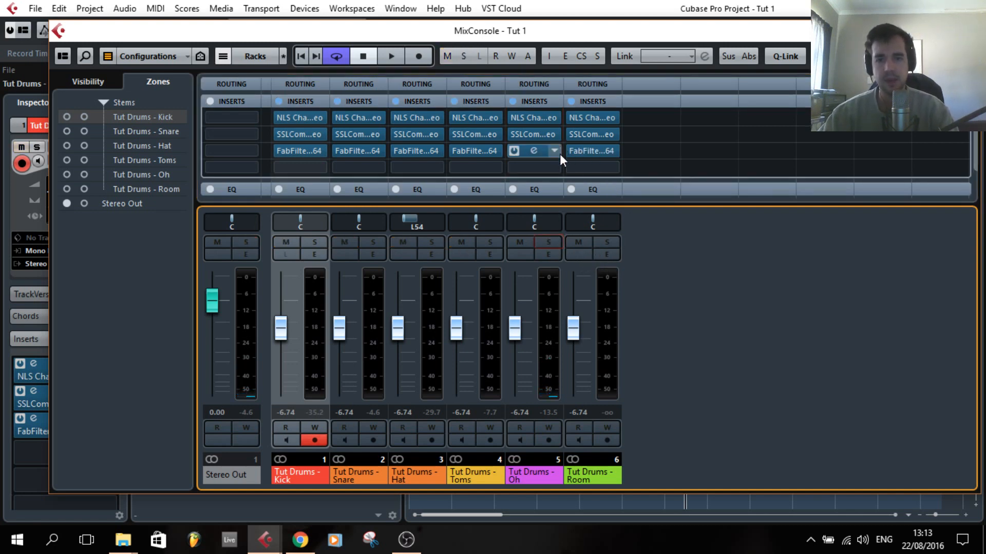
- Solo the room channel and set its SSL compressor's attack and release to their fastest .1 settings
click(608, 242)
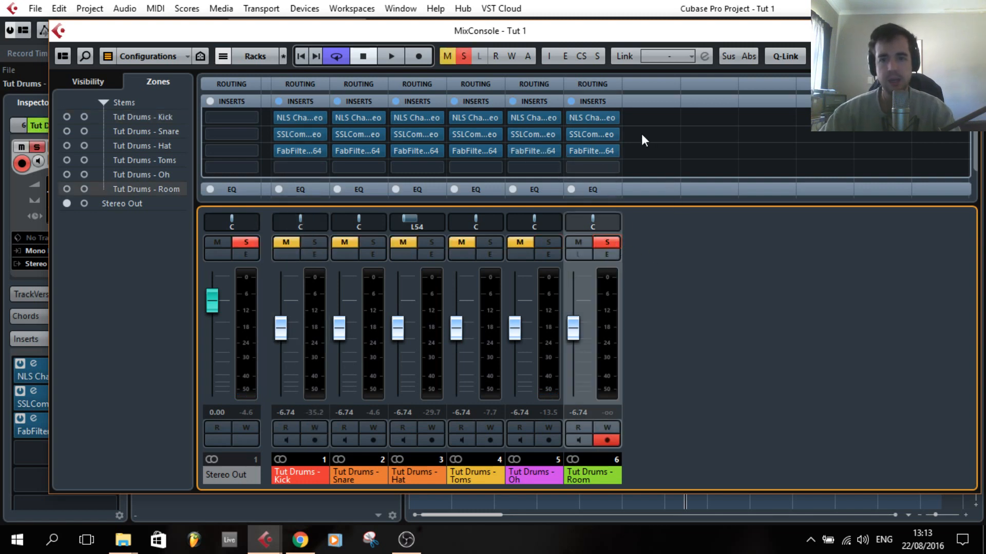
mouse_move(607, 119)
click(595, 134)
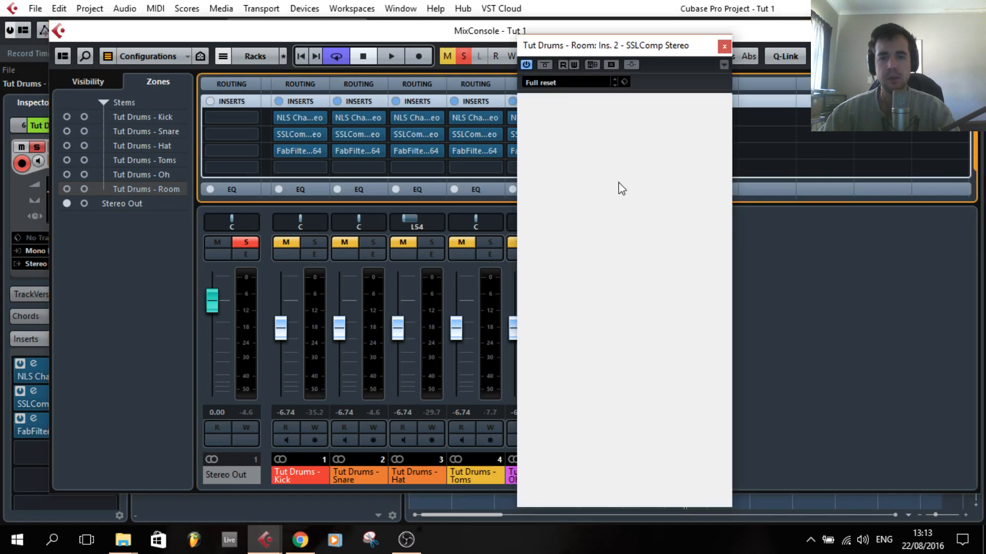
drag(654, 52, 626, 51)
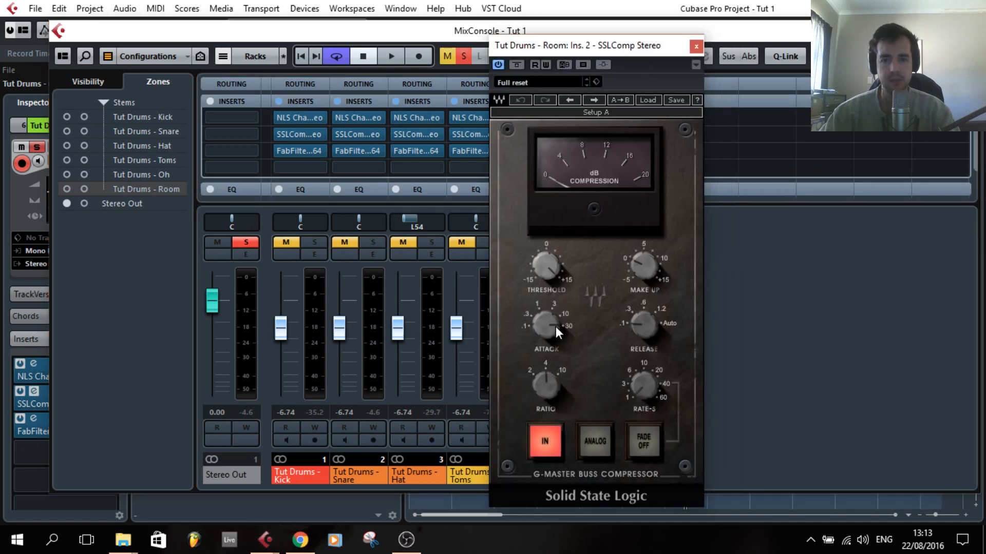
drag(556, 327, 556, 360)
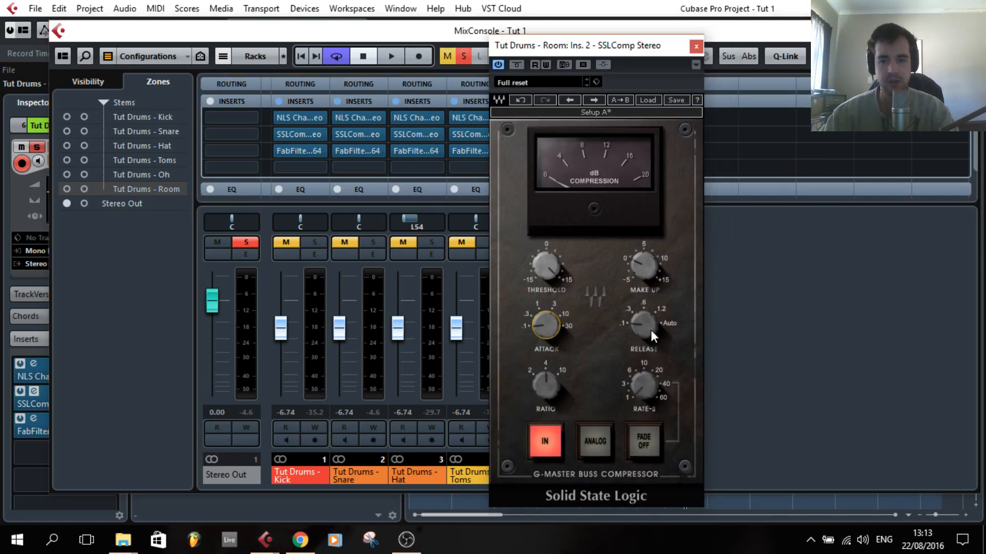
mouse_move(649, 328)
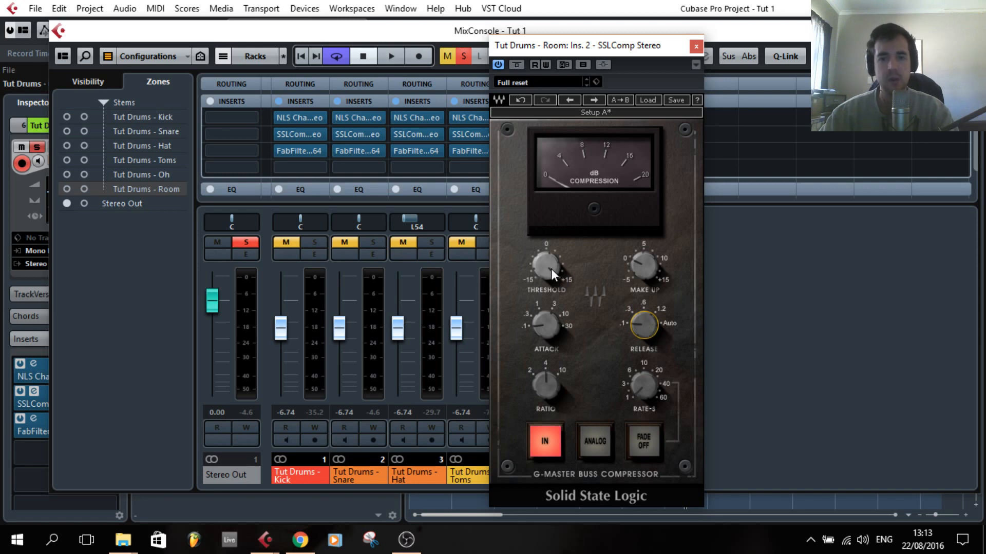
- Lower the room SSL compressor's threshold below 0 and set its make-up to 11.0 during playback
mouse_move(557, 267)
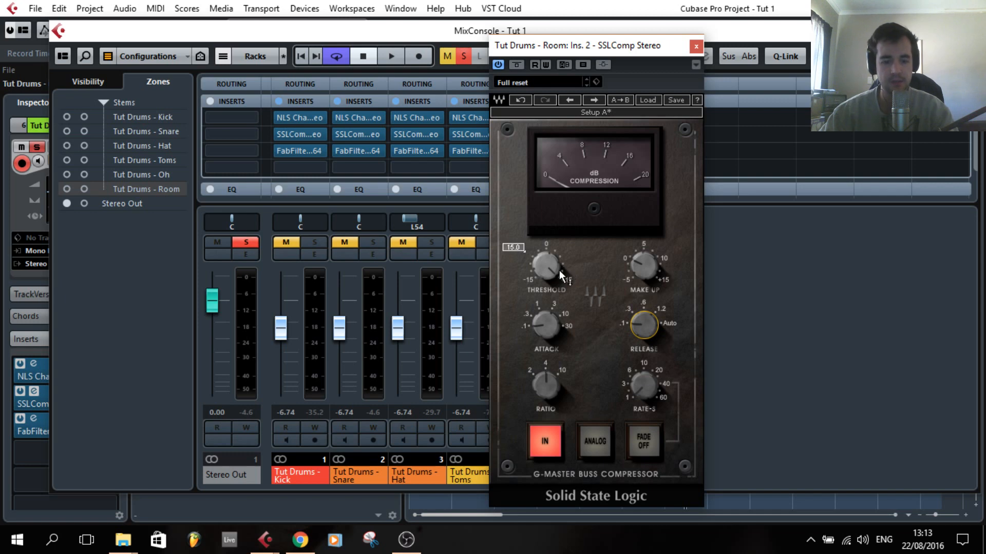
drag(552, 269, 552, 341)
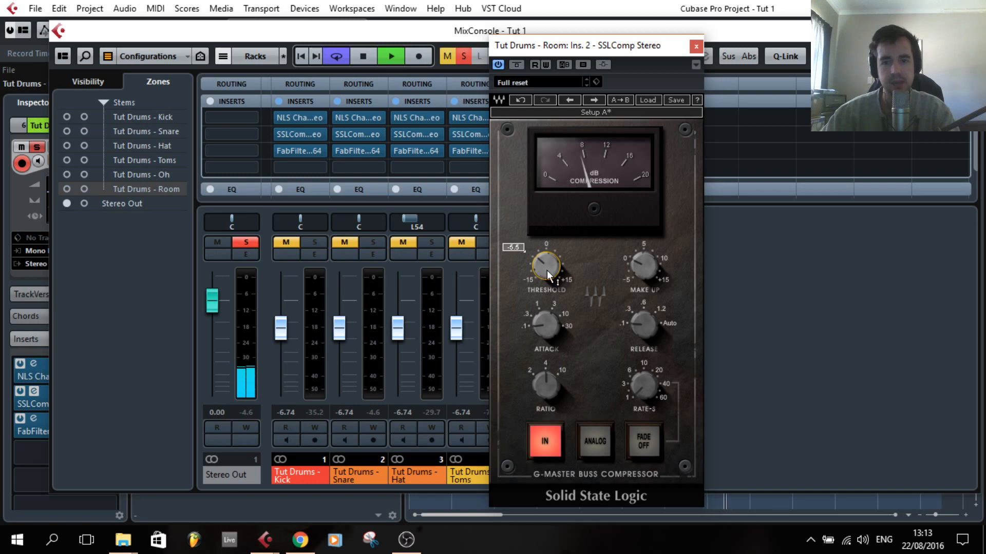
click(630, 263)
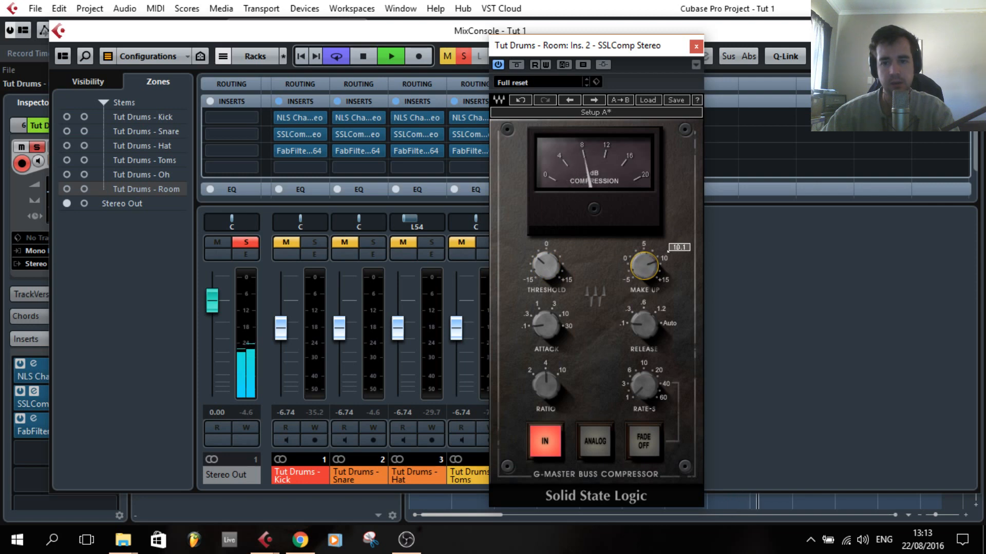
drag(639, 265, 639, 269)
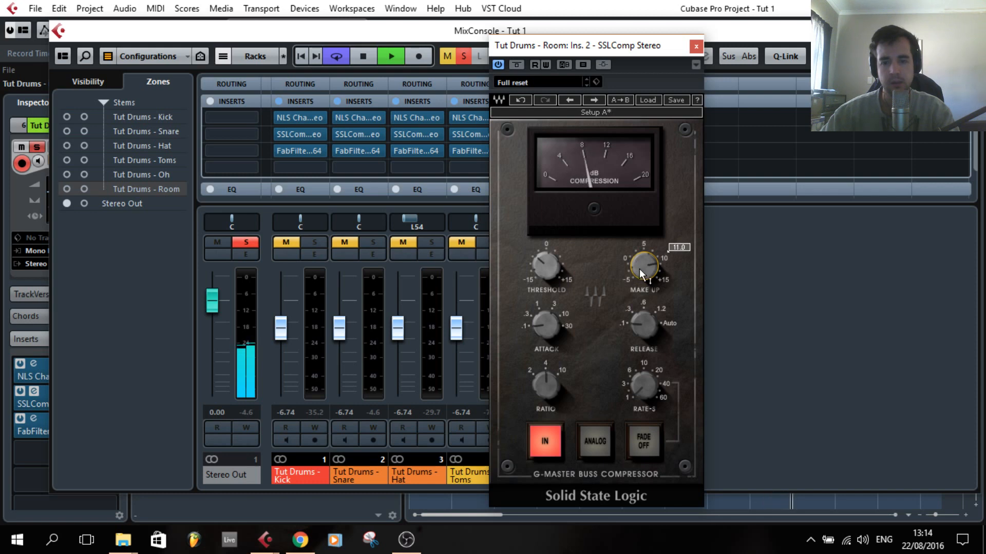
- Compare the room channel with its SSL compressor bypassed and active, stop playback and close the compressor
click(520, 66)
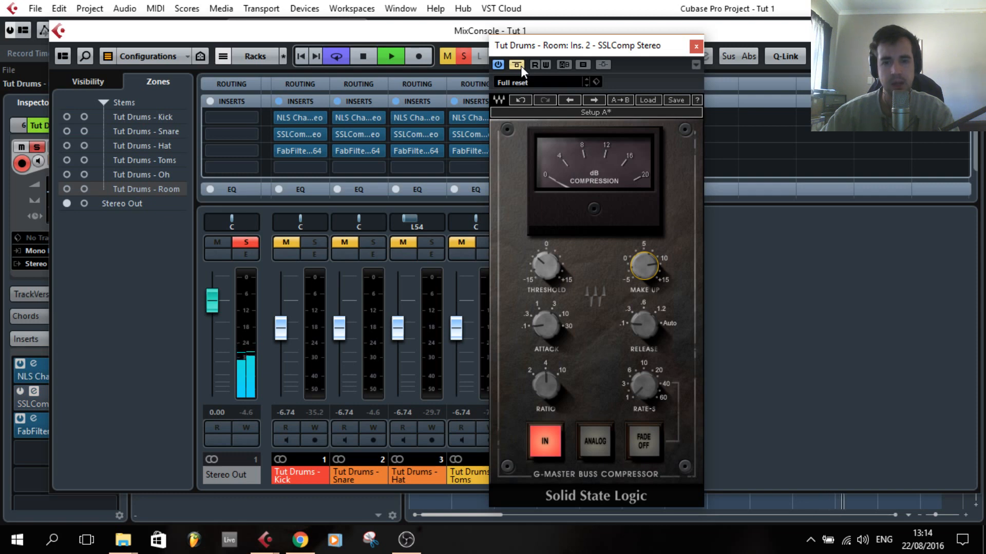
click(520, 65)
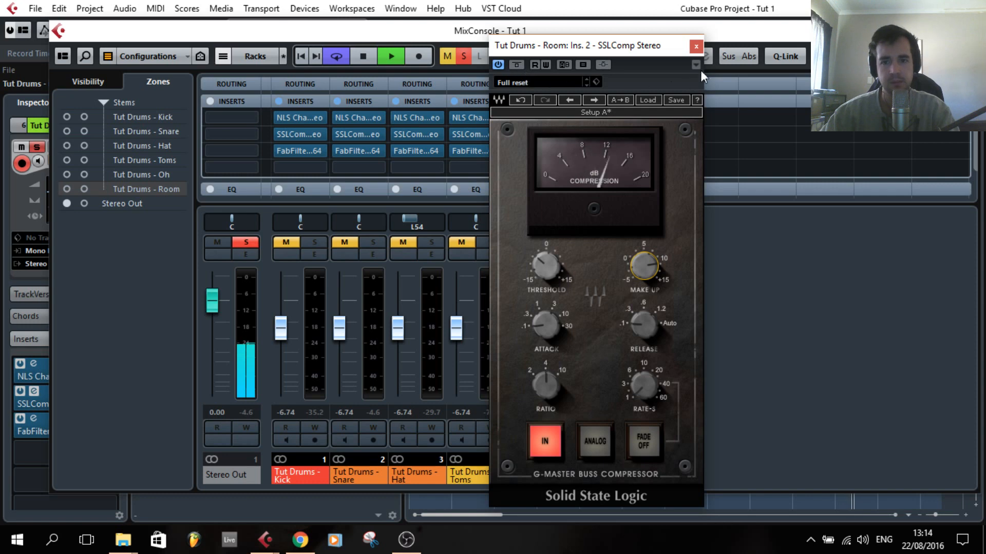
key(space)
click(696, 46)
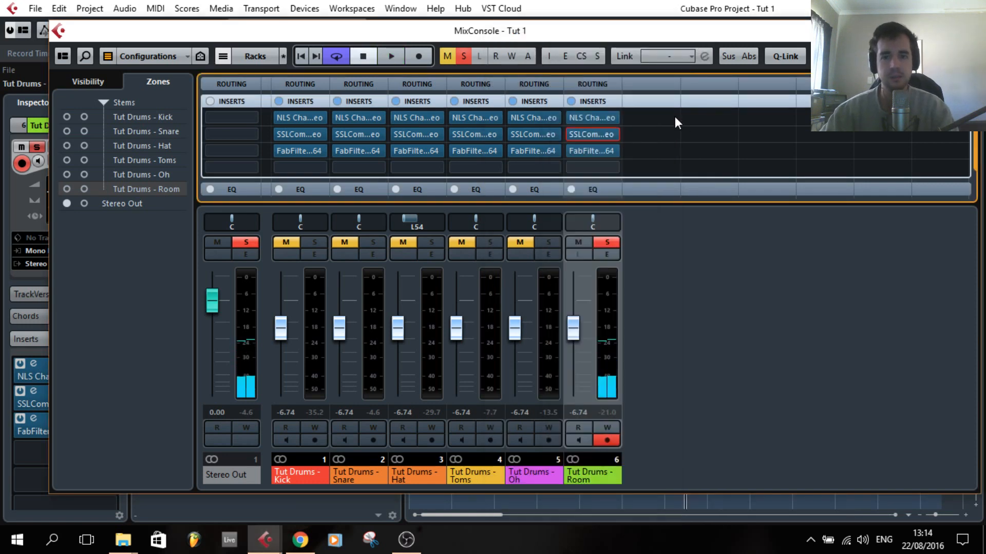
- In the room channel's FabFilter Pro-Q, add a low cut near 22 Hz and a bell at about 50 Hz (+3.16 dB)
click(591, 151)
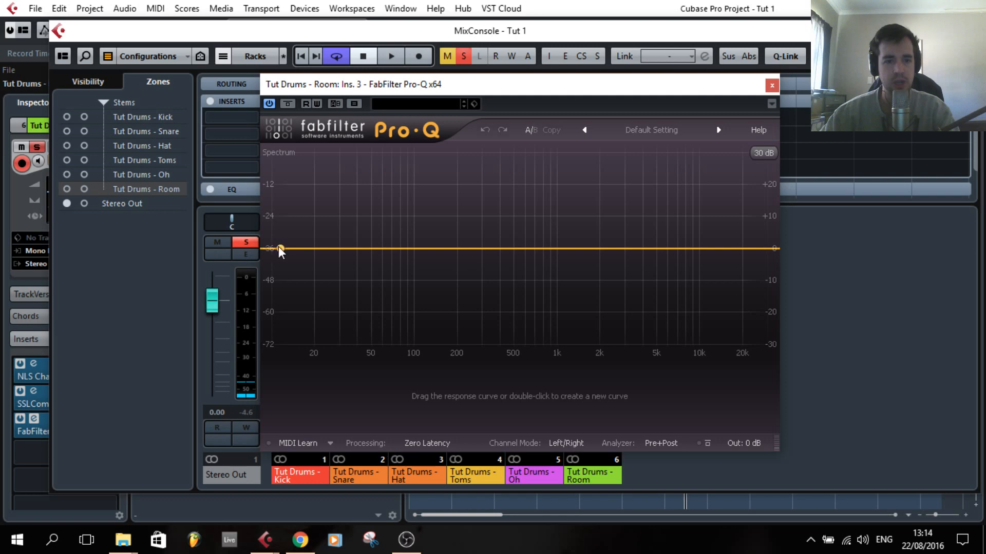
double_click(279, 248)
drag(278, 249, 374, 240)
key(space)
click(386, 411)
click(407, 476)
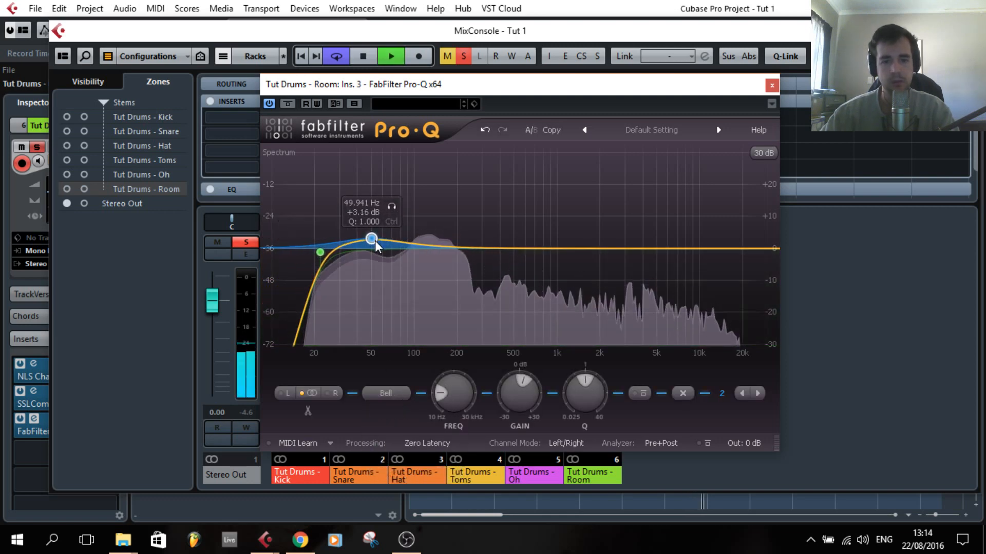
- Boost the room with bells near 180 Hz and at 2535.8 Hz (+2.03 dB), plus a 5043.6 Hz high shelf (+6.09 dB)
drag(453, 247, 453, 243)
drag(605, 248, 604, 245)
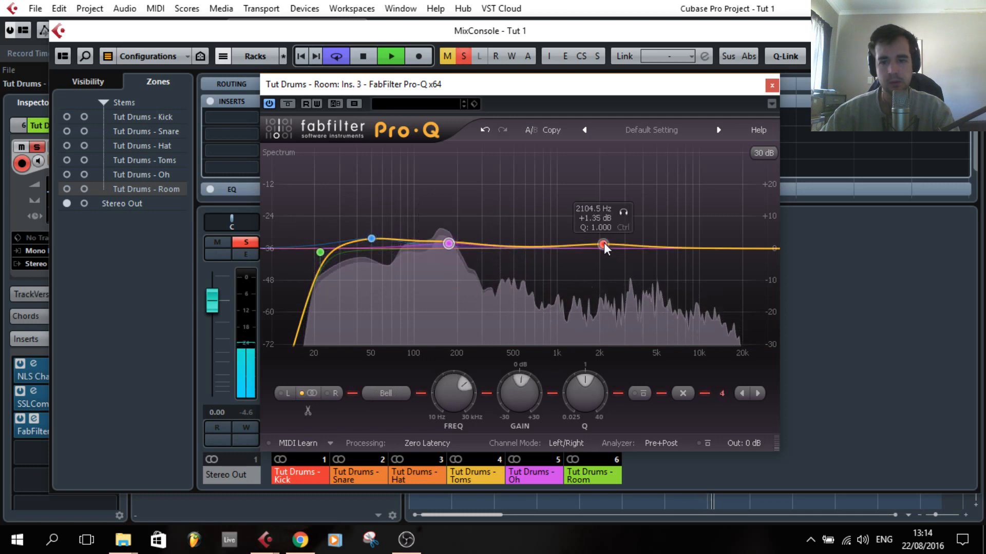
drag(729, 248, 615, 243)
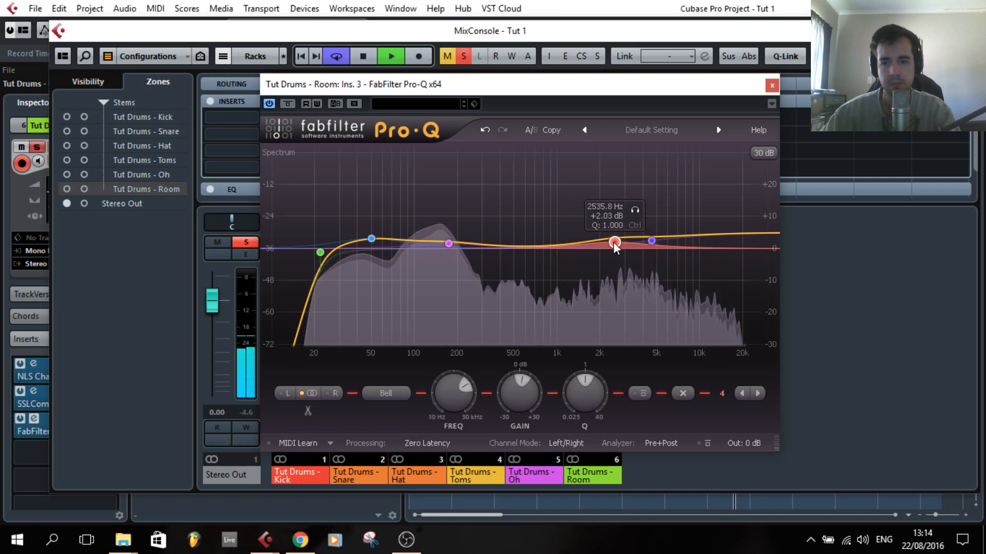
scroll(615, 243, down, 2)
click(651, 240)
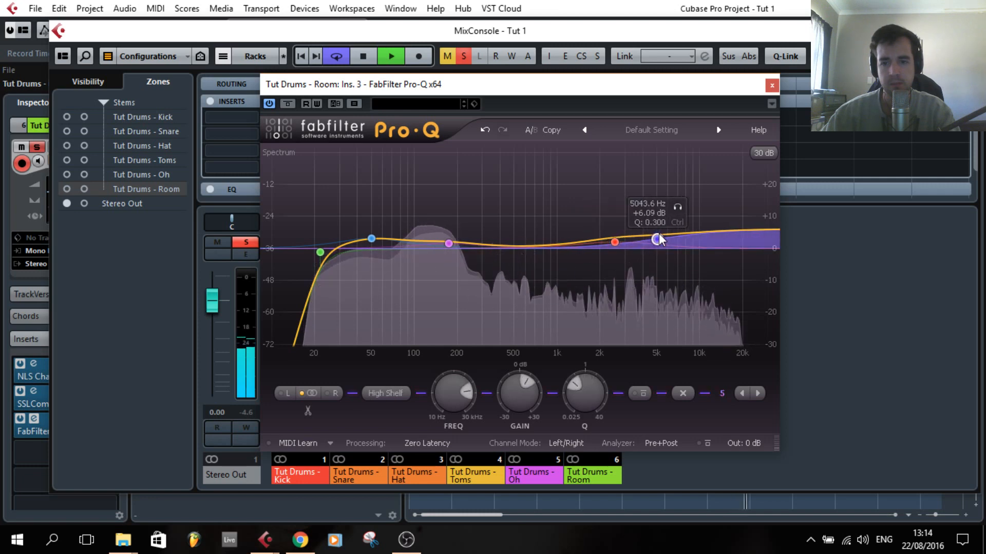
key(space)
click(772, 86)
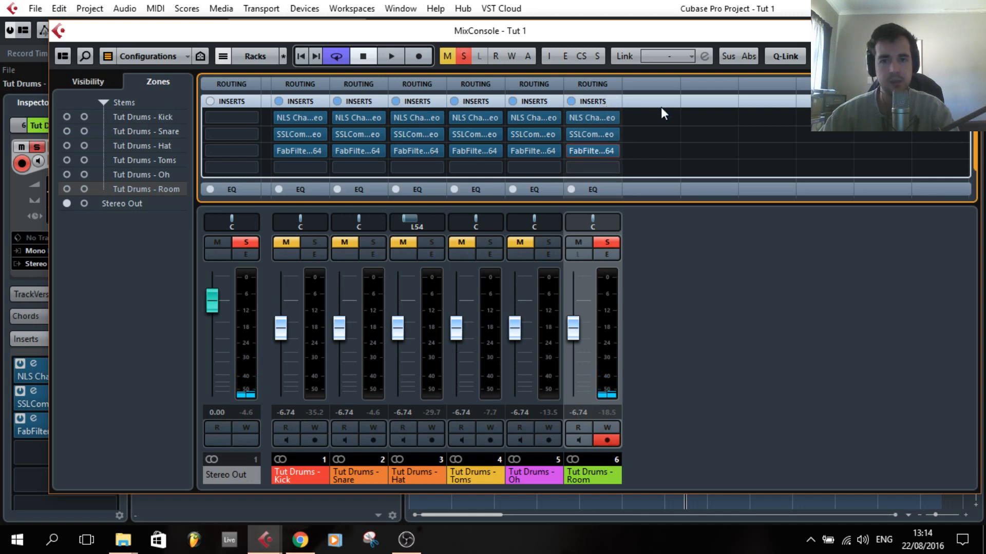
- Compare the room channel with all inserts bypassed and active, and unsolo it after stopping playback
click(570, 101)
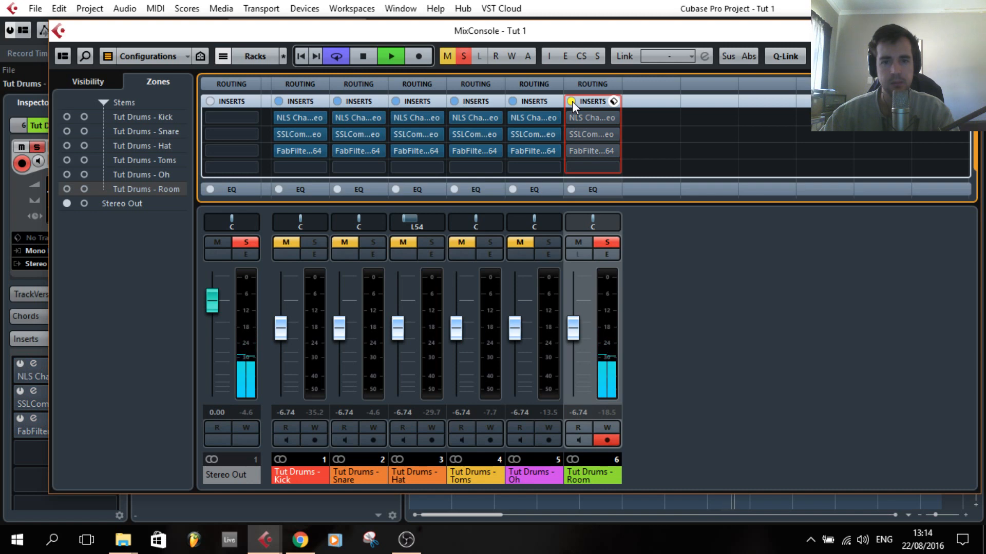
click(570, 101)
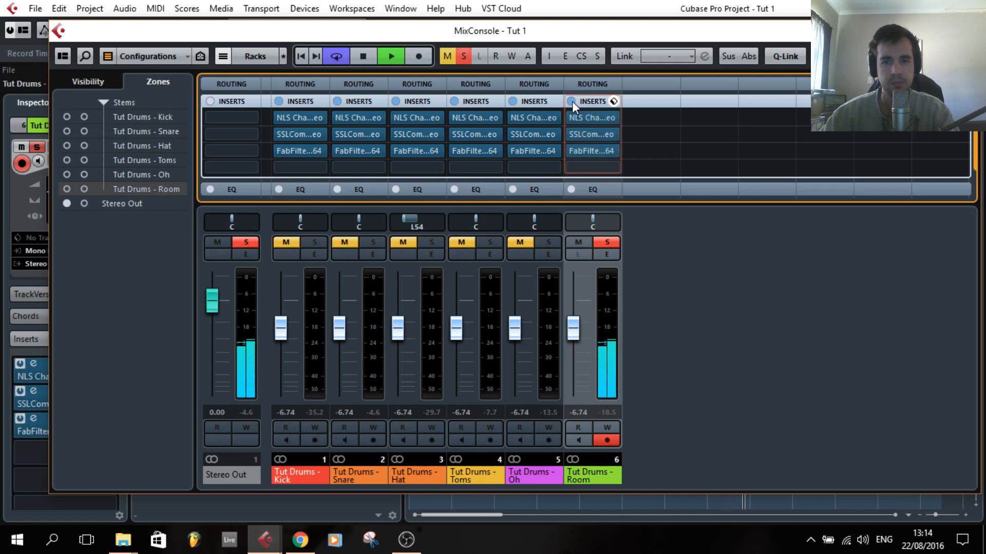
key(space)
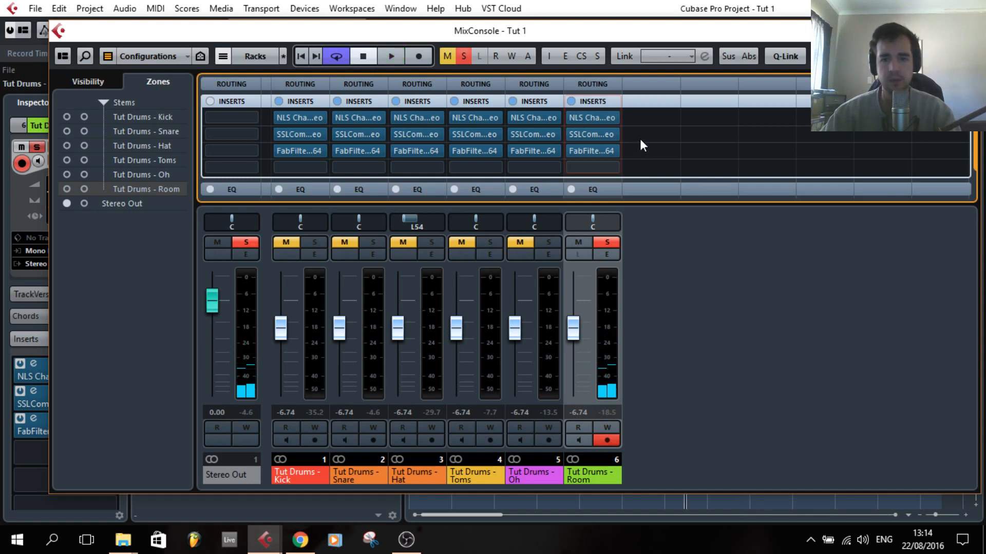
click(606, 243)
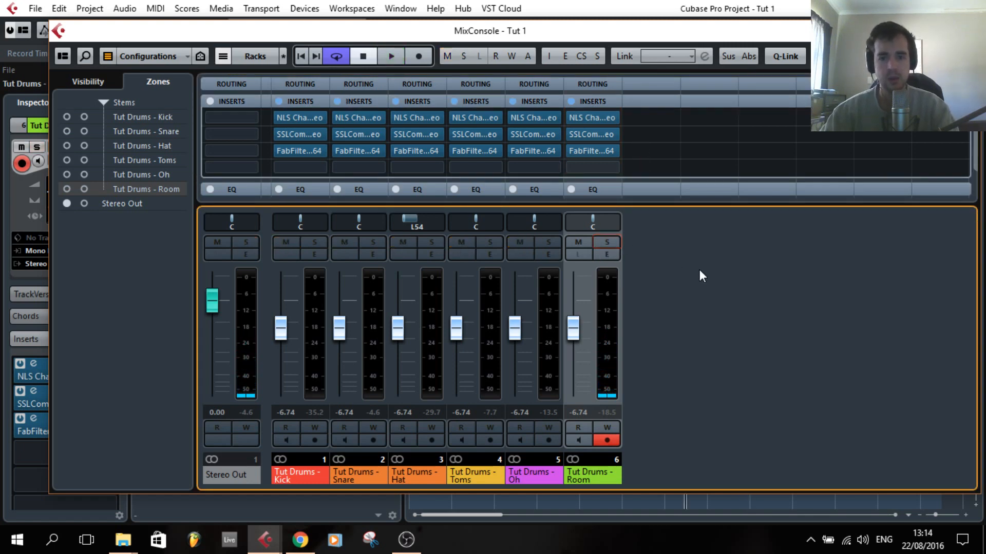
- Play the full kit and compare all six drum channels with their inserts bypassed and active, ending with playback stopped
click(319, 303)
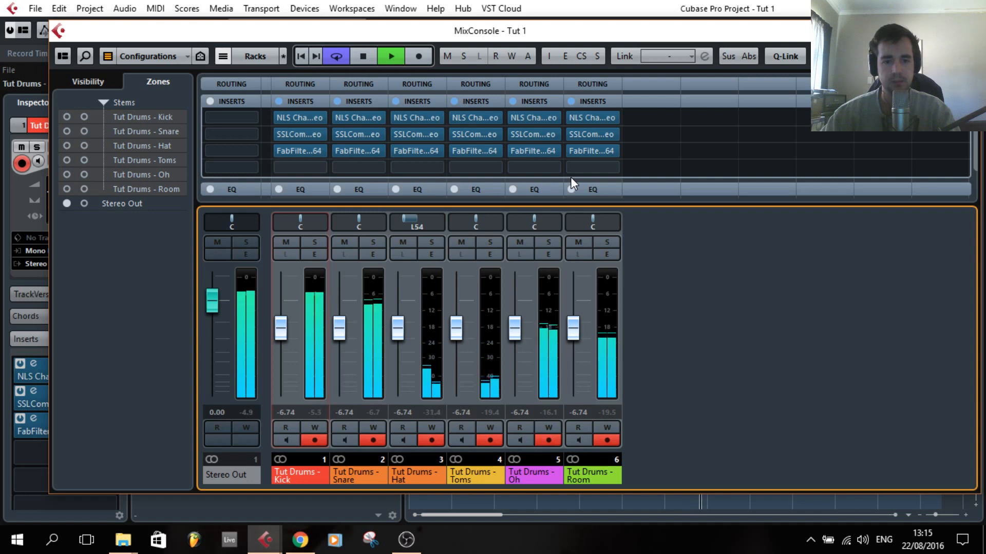
key(alt+shift)
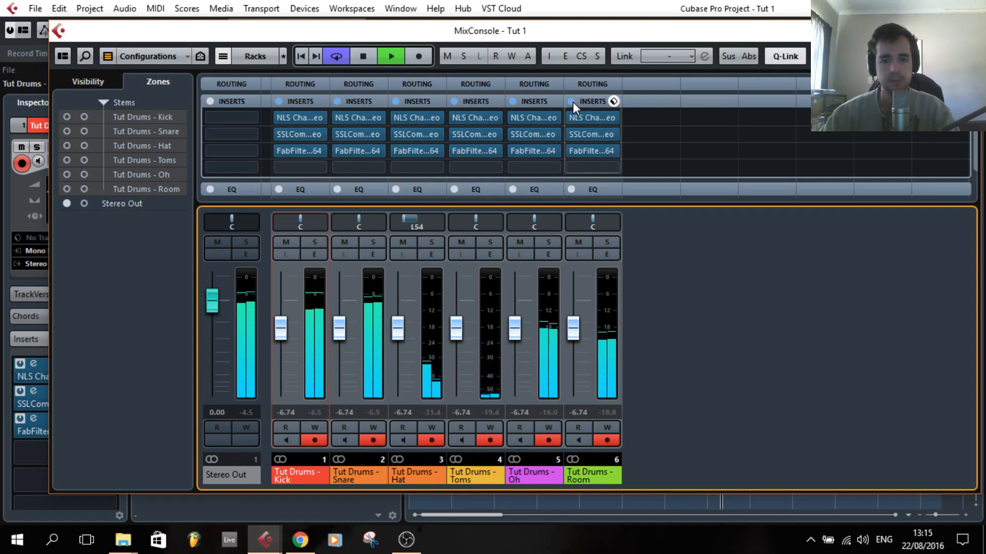
alt+shift+click(572, 102)
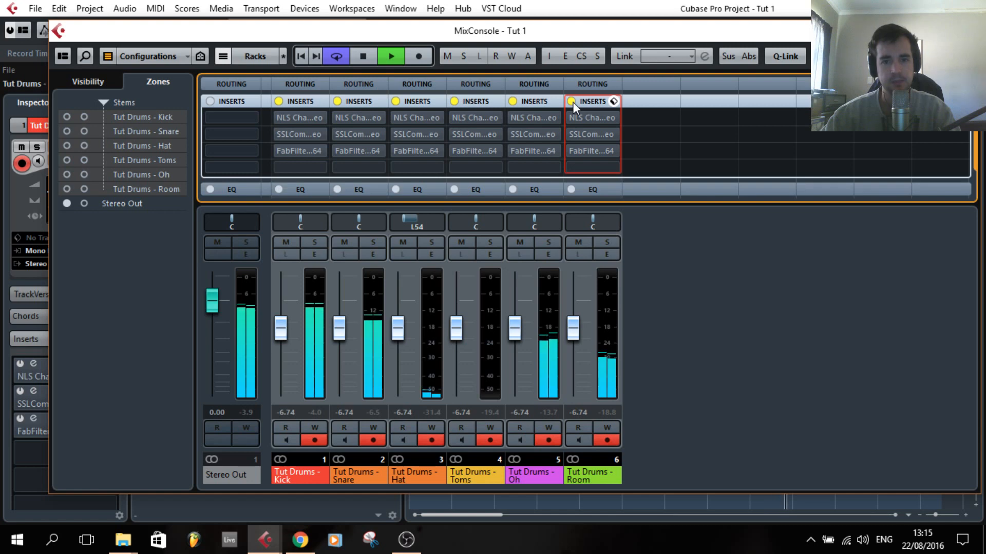
click(572, 102)
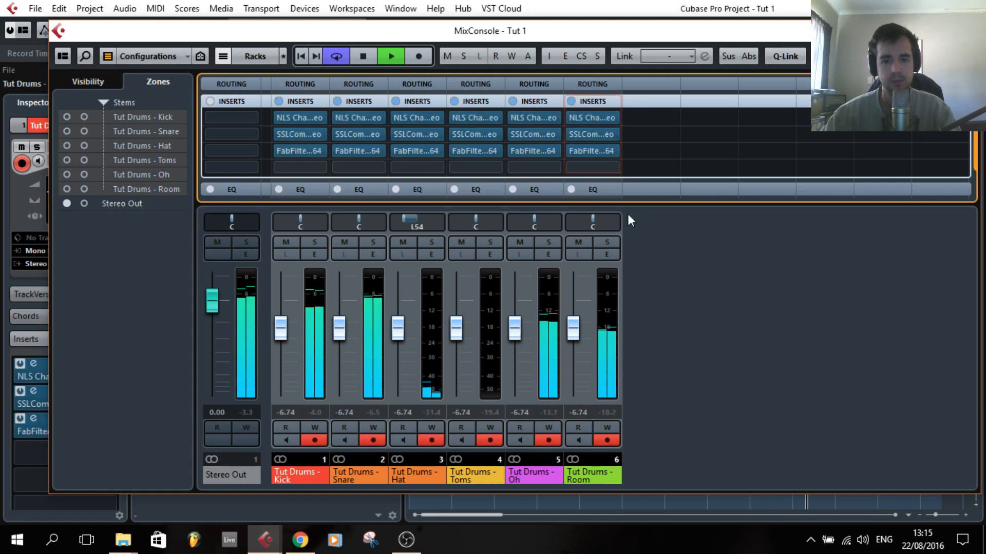
key(space)
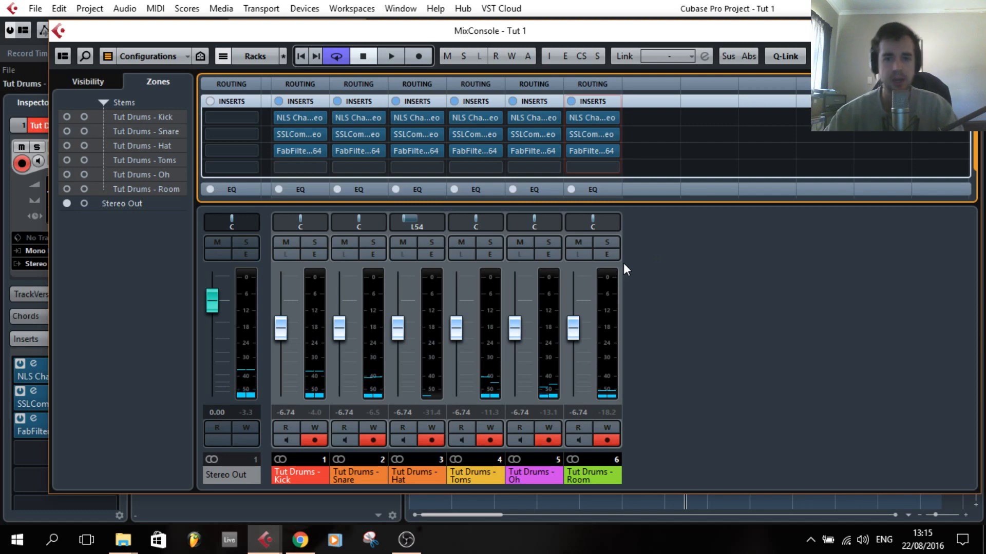
- Route all six drum channels, Kick through Room, to a new stereo group channel named Clean that outputs to Stereo Out
click(607, 307)
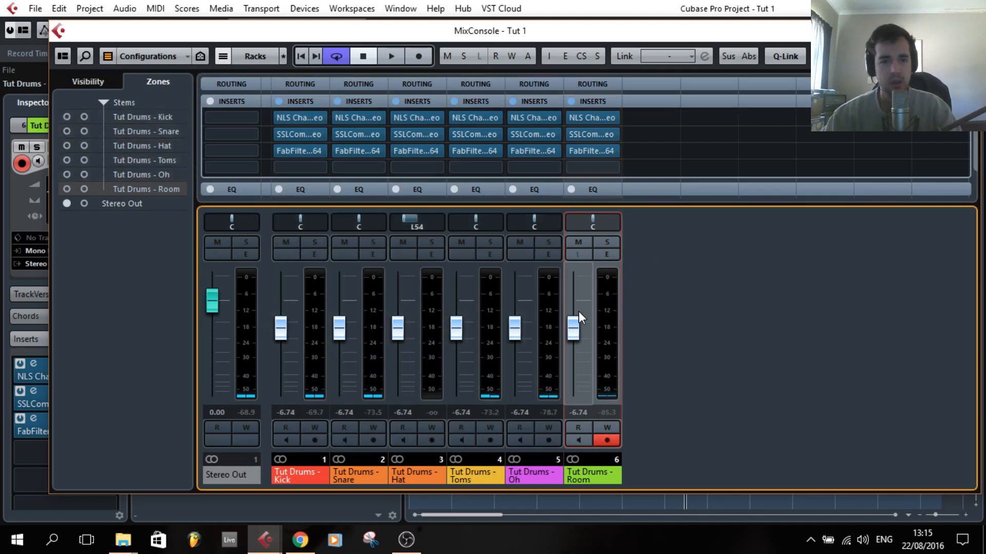
shift+click(325, 310)
right_click(603, 314)
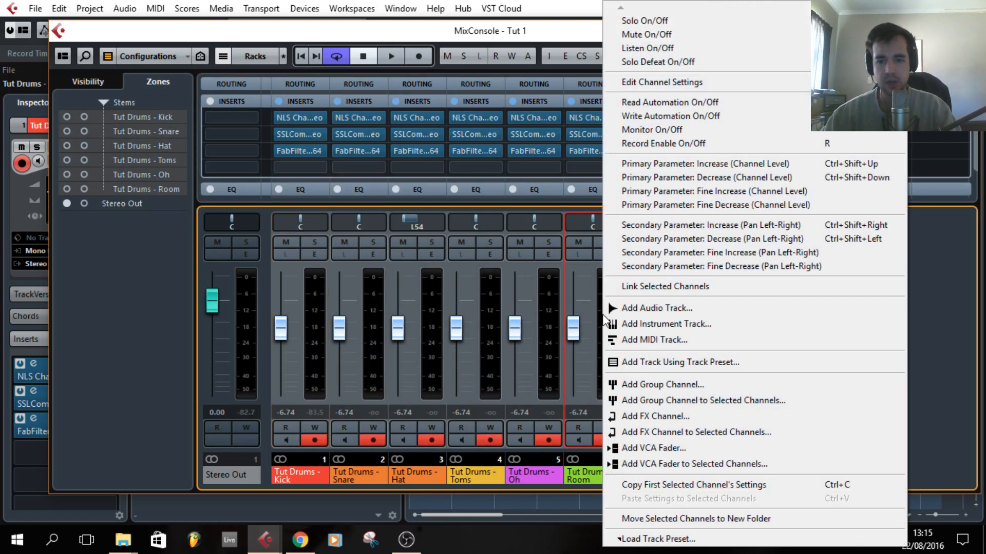
click(723, 404)
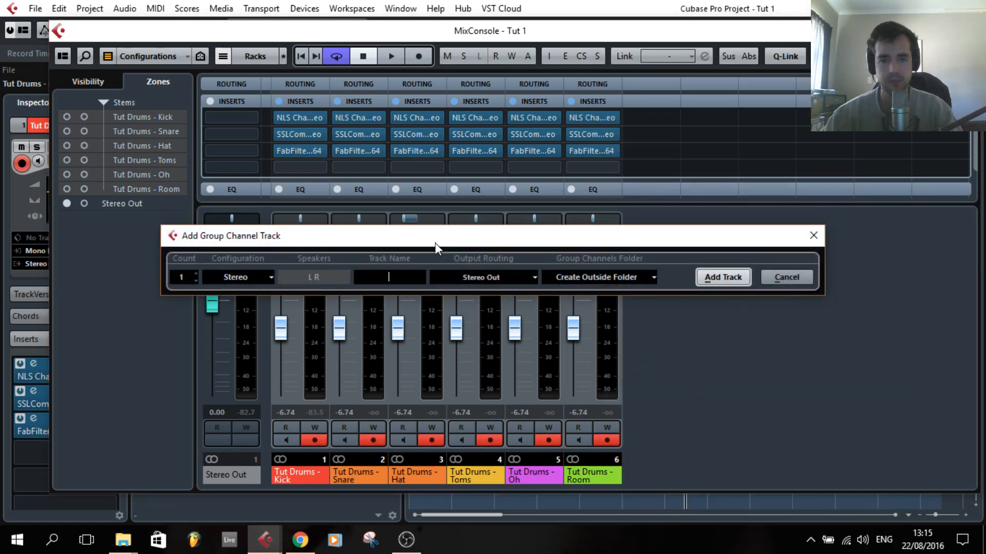
text(Clean)
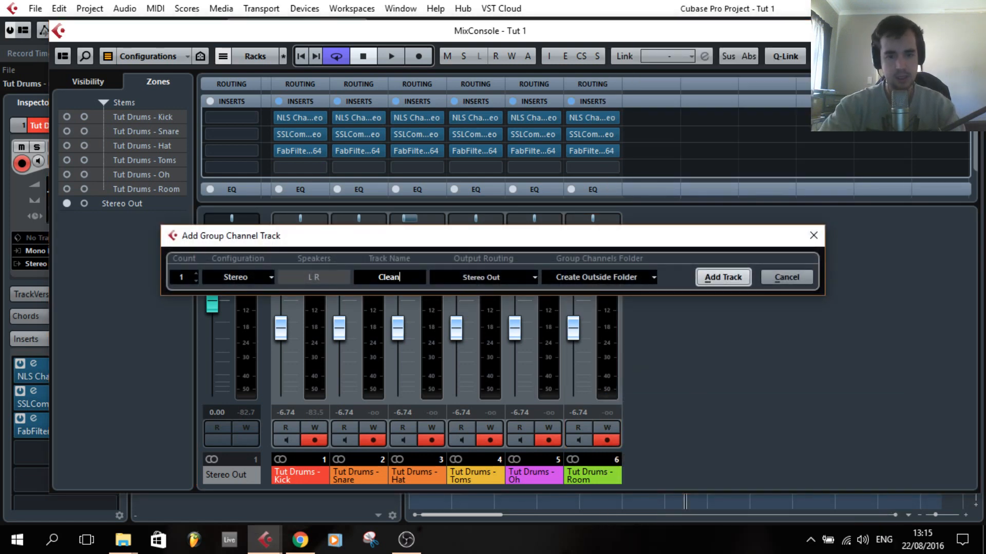
click(726, 279)
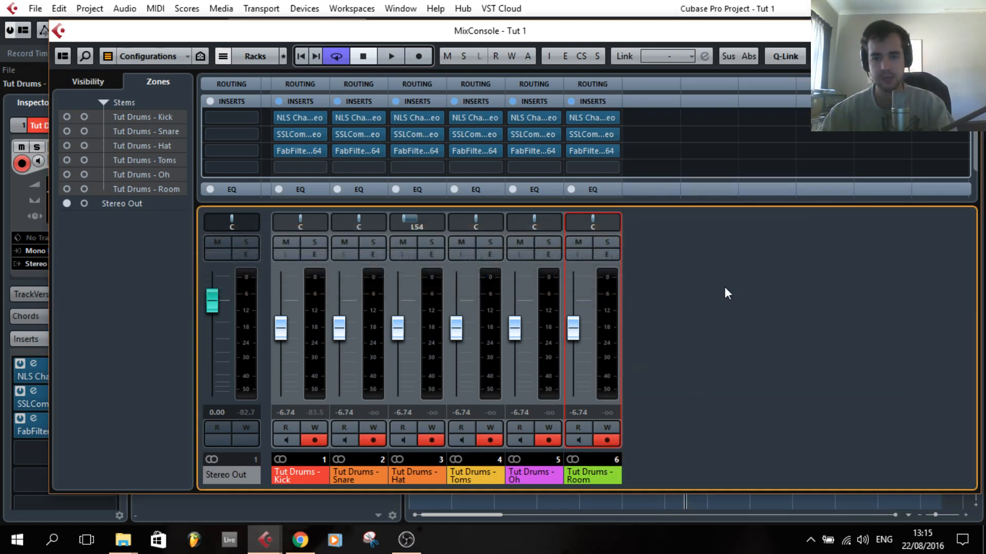
- Lower the kick channel's level to -9.32 dB while the kit plays through the Clean group
click(670, 308)
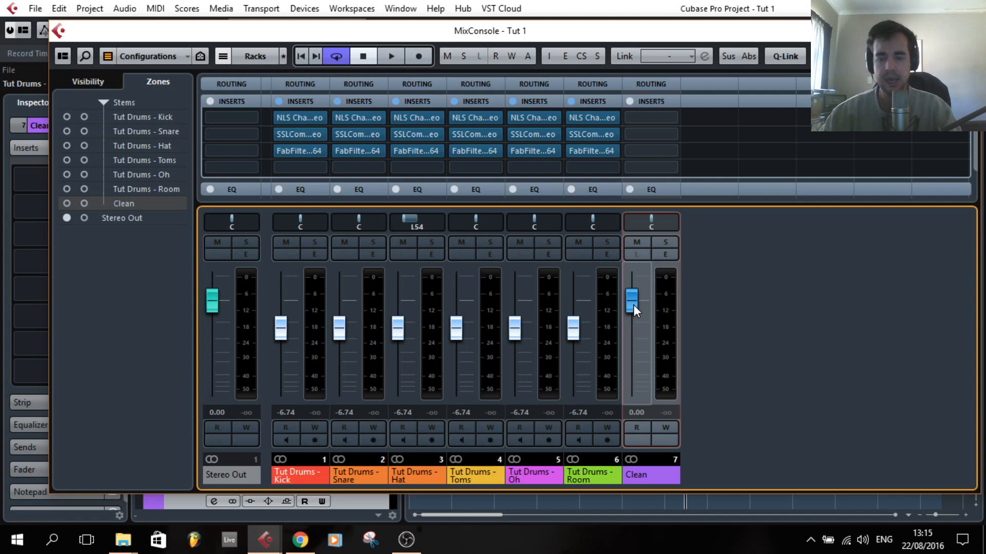
drag(285, 325, 282, 337)
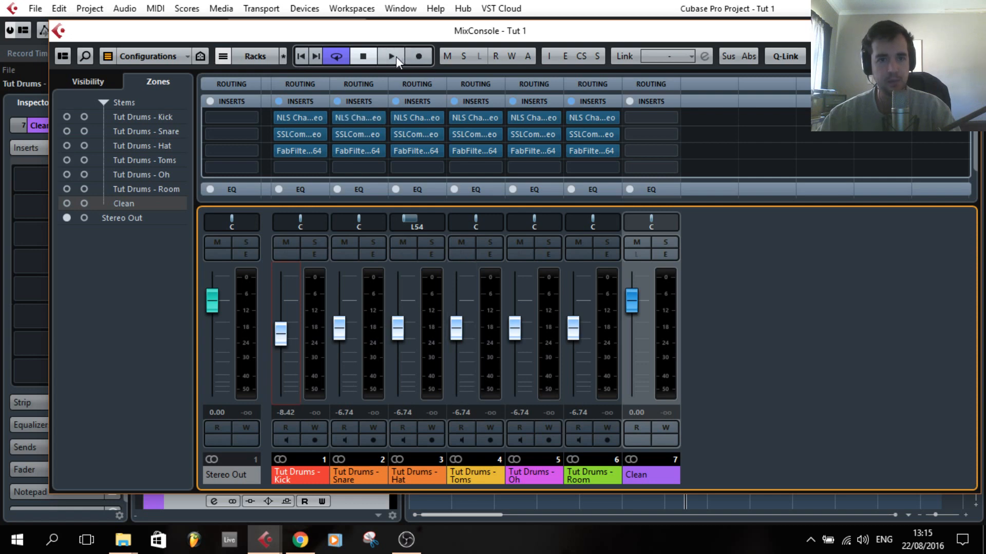
drag(288, 335, 288, 338)
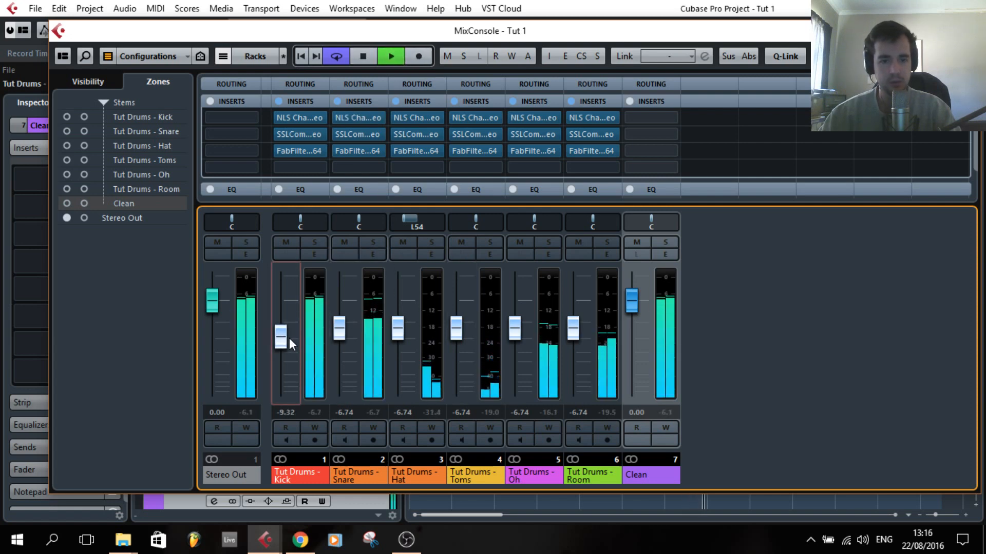
- Balance the playing kit by setting the hat to -7.35 dB, overheads to -10.4 dB and room to -5.46 dB, and stop playback
drag(403, 331, 403, 334)
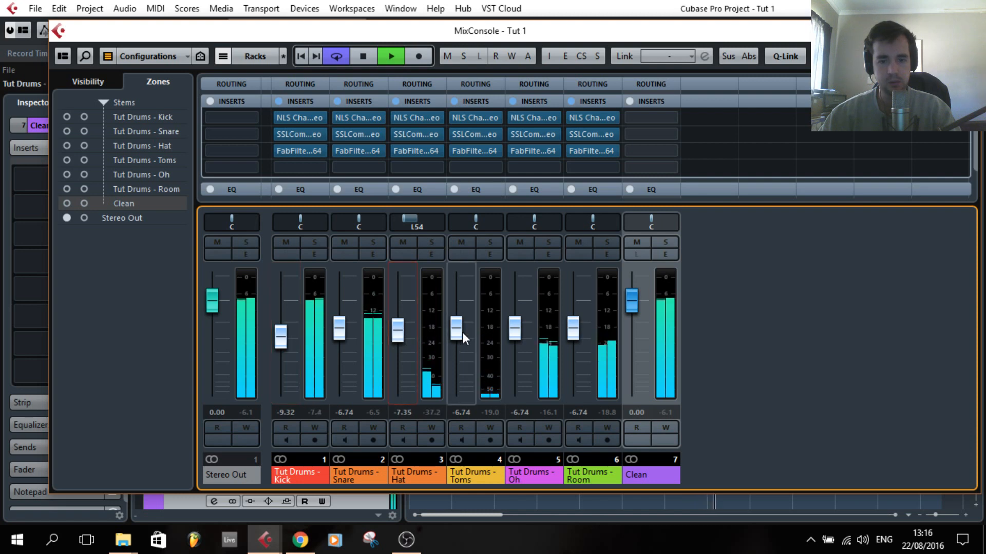
mouse_move(506, 332)
mouse_down()
mouse_move(519, 340)
mouse_move(580, 327)
mouse_move(515, 340)
mouse_up()
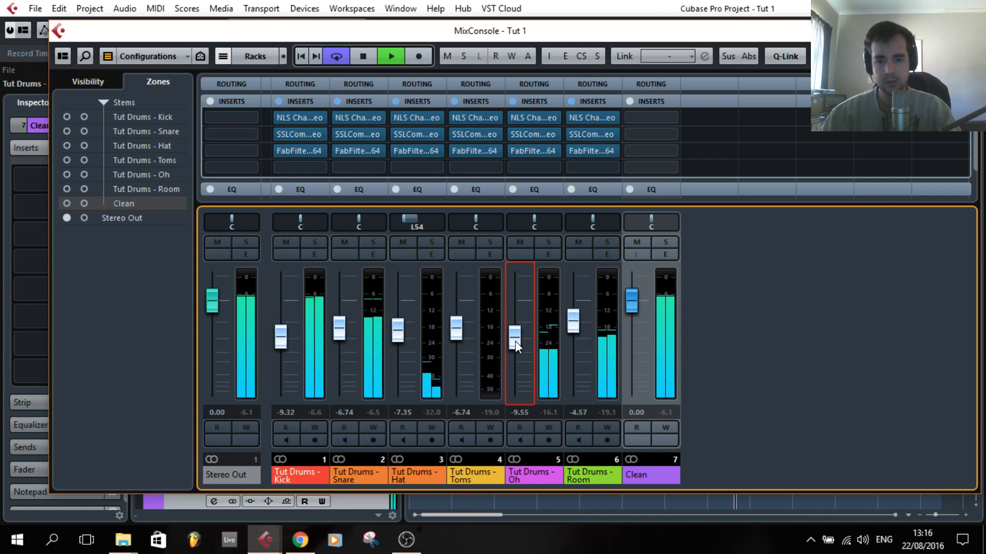
click(576, 320)
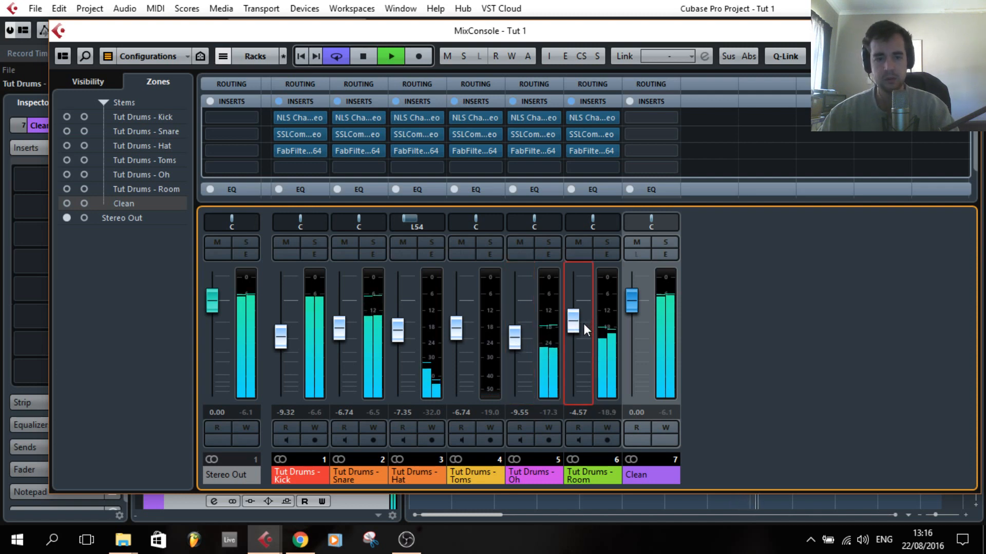
click(595, 315)
mouse_move(573, 319)
mouse_down()
mouse_move(573, 349)
mouse_move(573, 324)
mouse_up()
key(space)
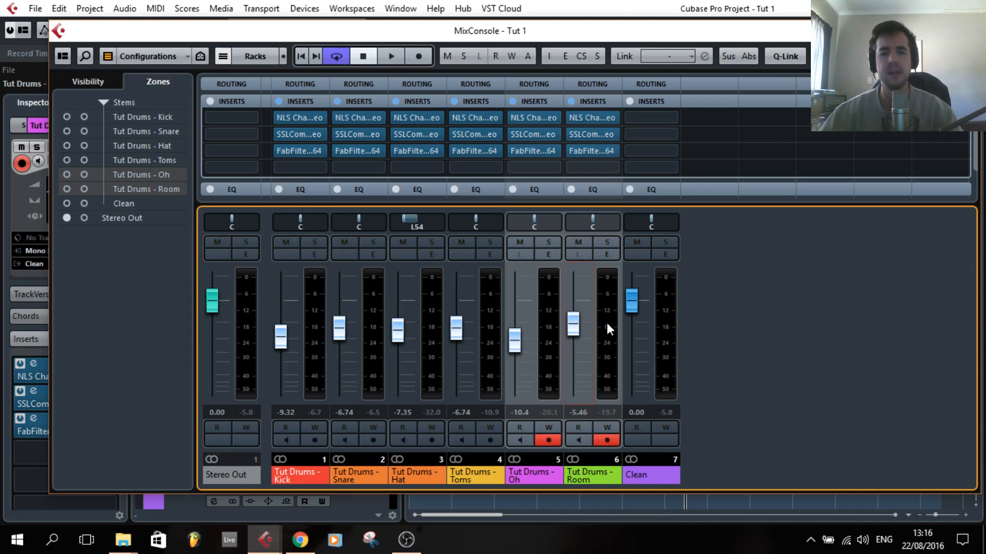
- Add a stereo FX channel named Parallel after the Clean group, using VComp Stereo as its effect and Stereo Out as output
click(658, 311)
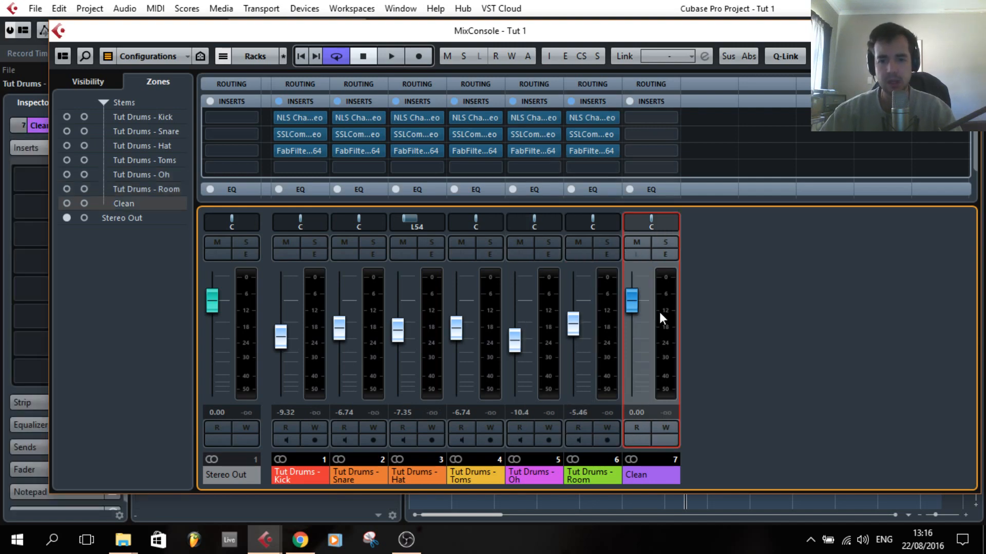
right_click(664, 318)
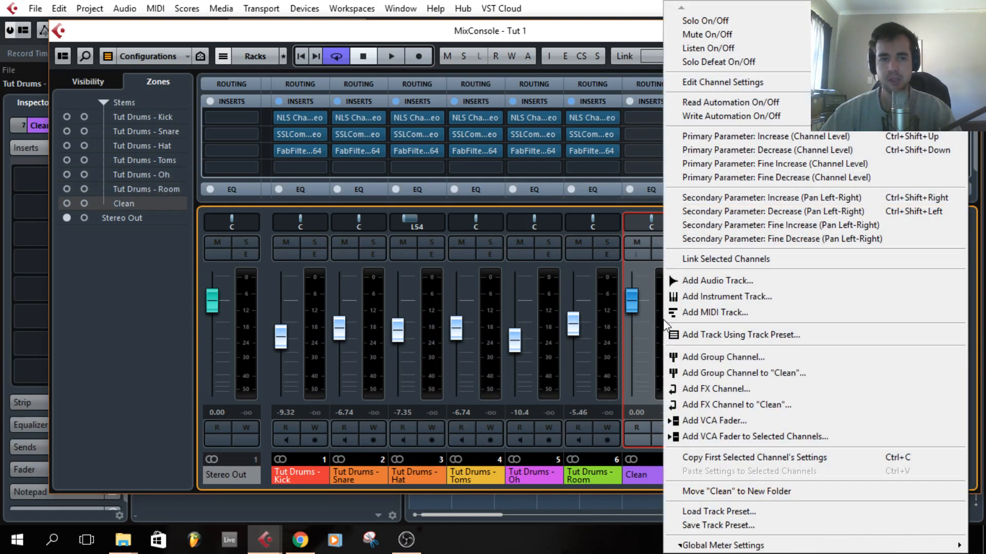
click(785, 391)
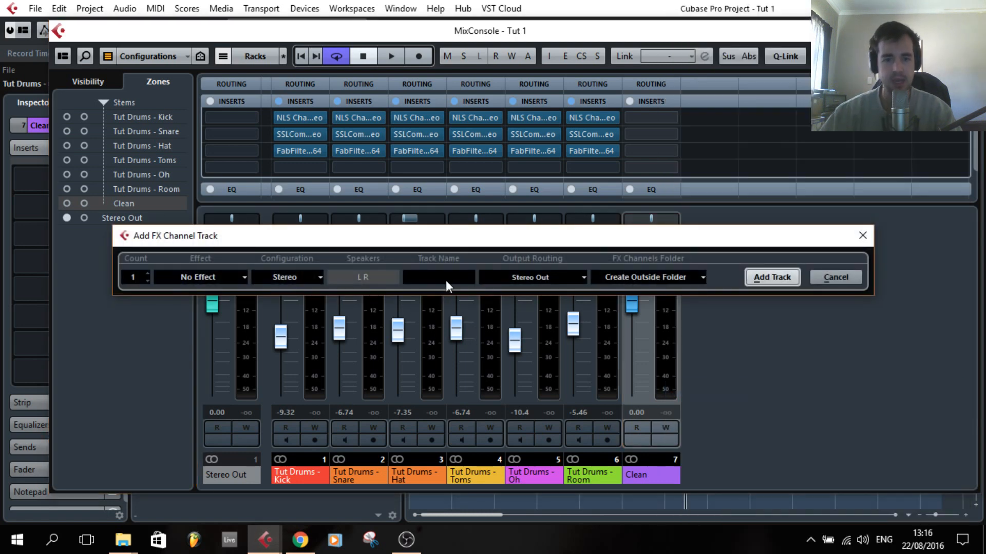
text(Parallel)
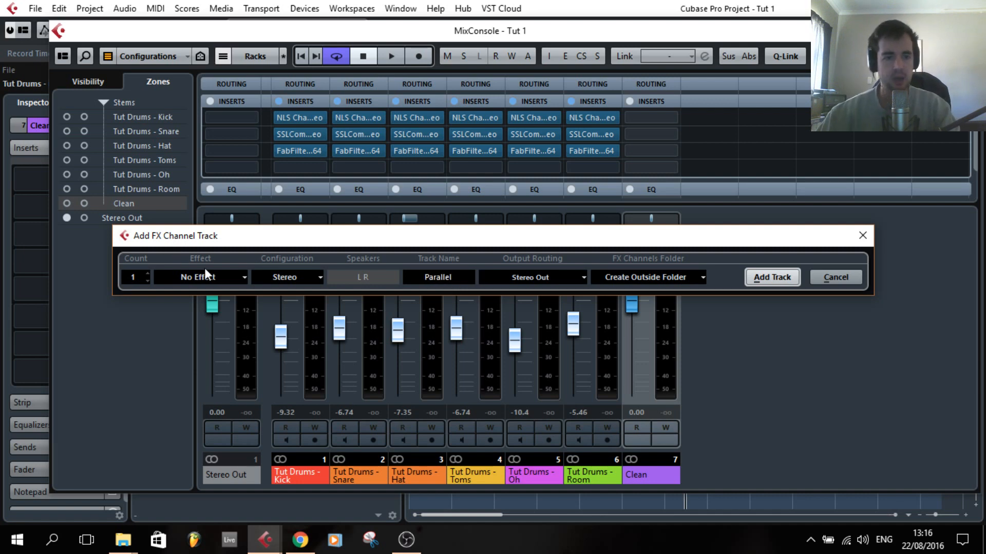
click(225, 277)
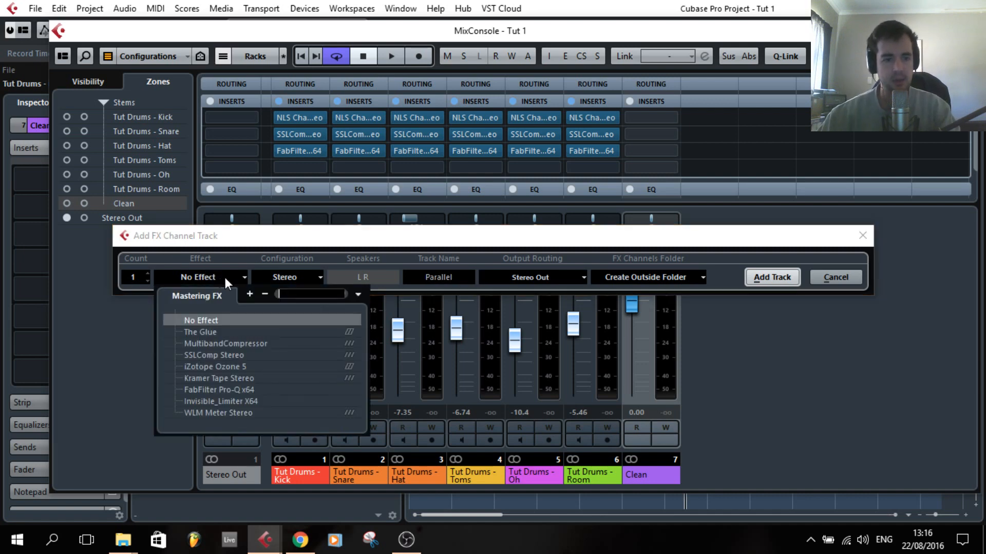
click(358, 293)
click(377, 312)
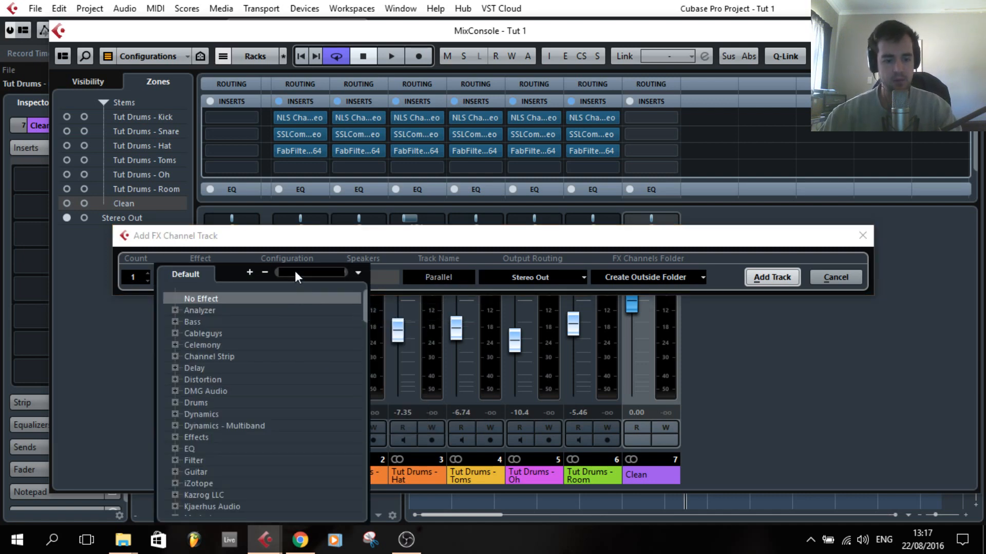
text(vc)
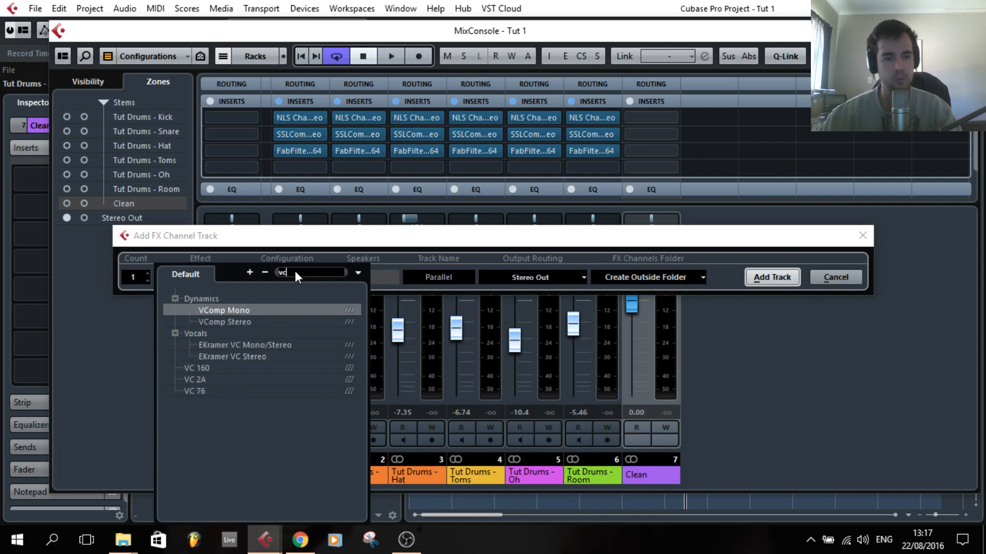
click(241, 322)
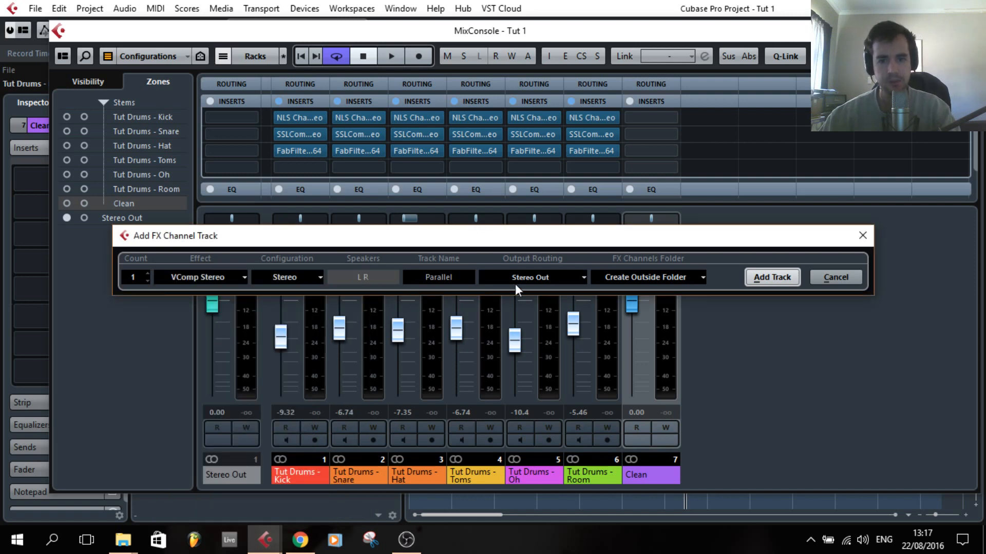
click(761, 277)
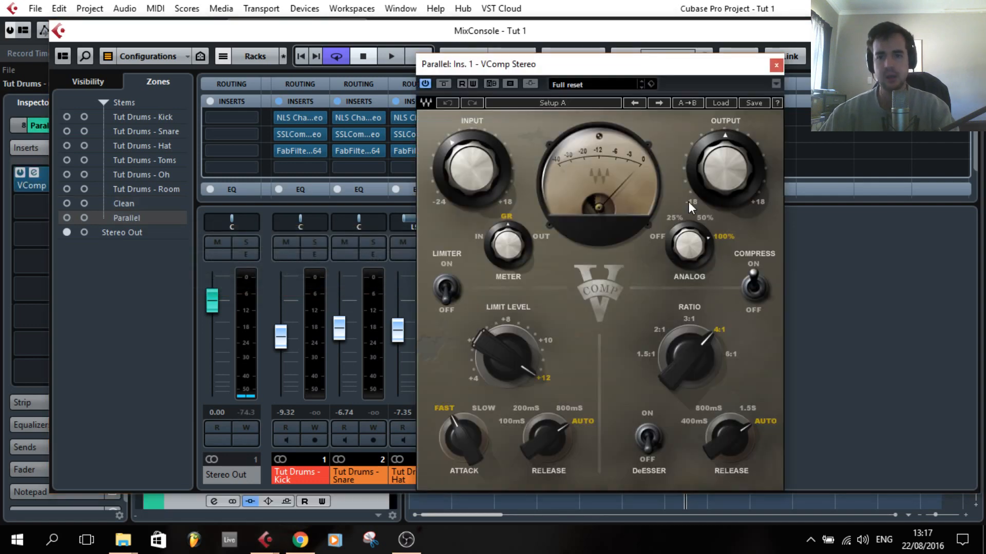
- Turn off VComp's analog modelling on the Parallel channel, set the compressor release to 400 ms, and close the plug-in
drag(638, 66, 902, 86)
drag(690, 85, 739, 76)
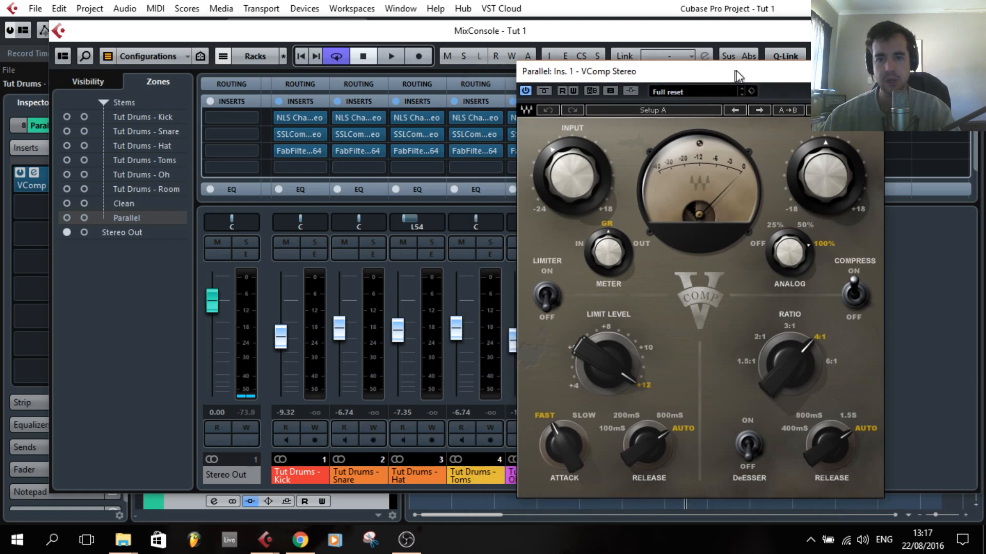
drag(635, 71, 637, 63)
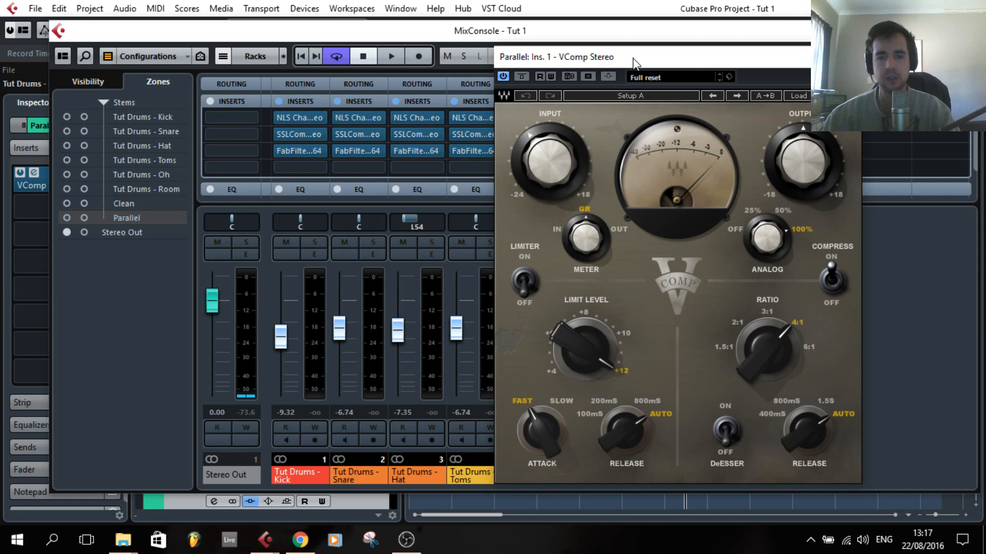
drag(770, 245, 769, 277)
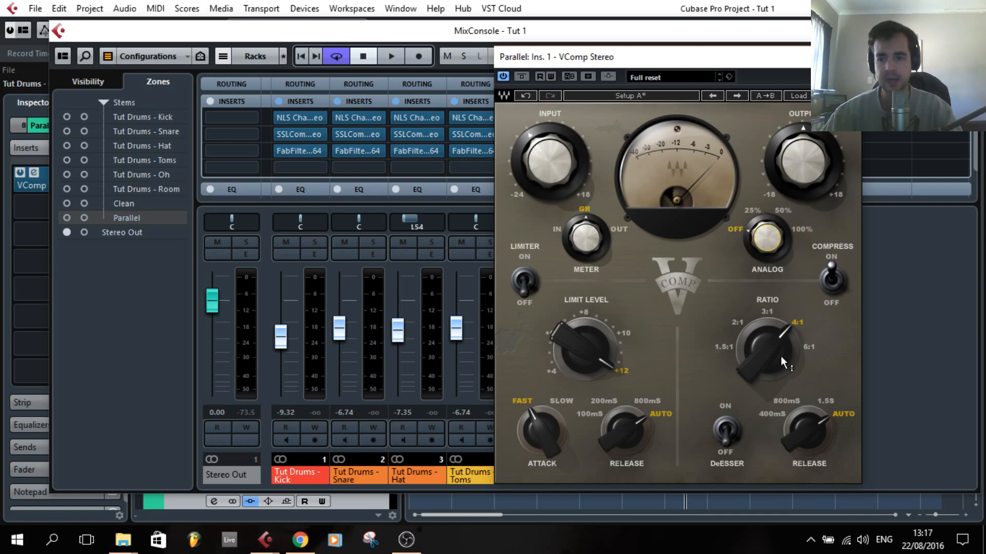
drag(818, 424, 811, 427)
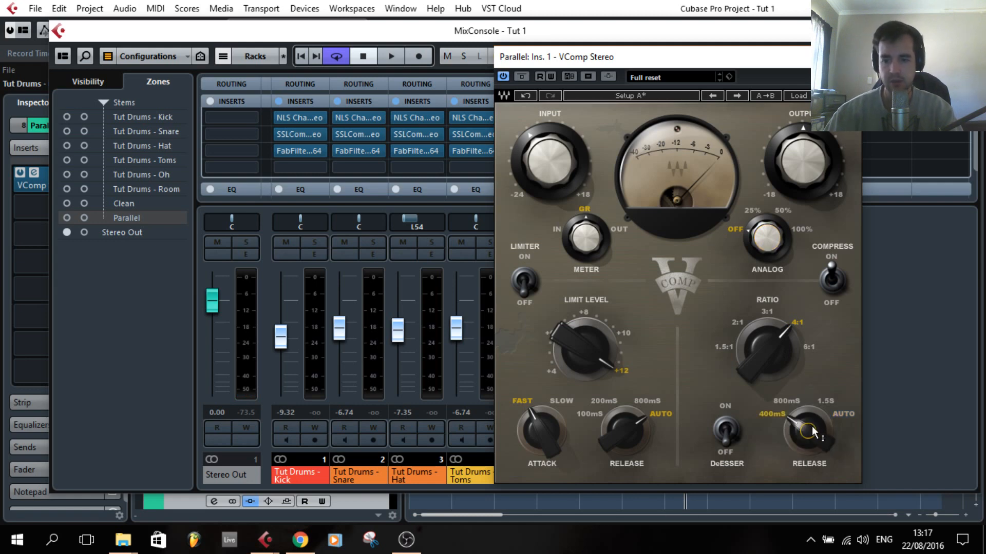
click(850, 57)
- Pull the Parallel channel's level down to minus infinity and add an active snare send to Parallel at 0.00 dB
drag(694, 307, 691, 420)
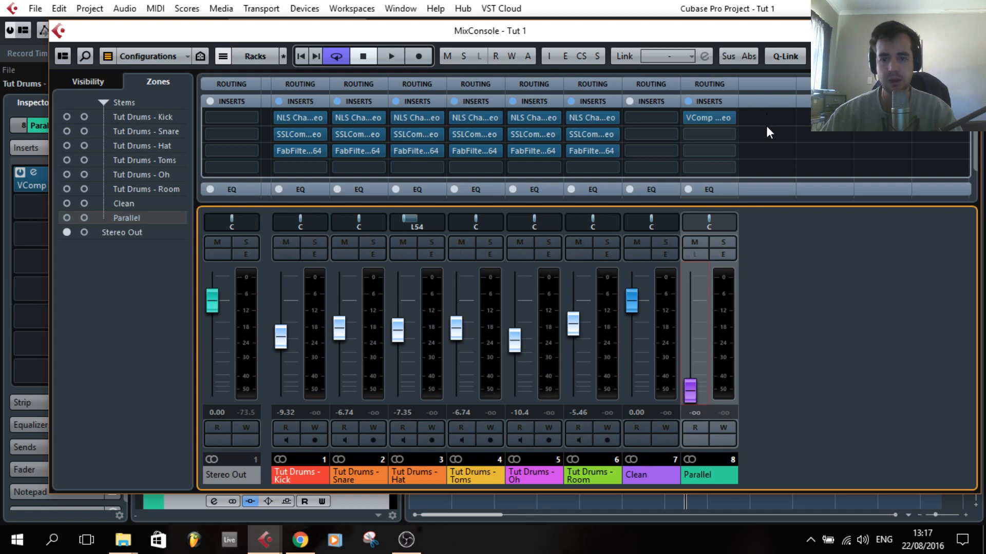
scroll(767, 128, down, 2)
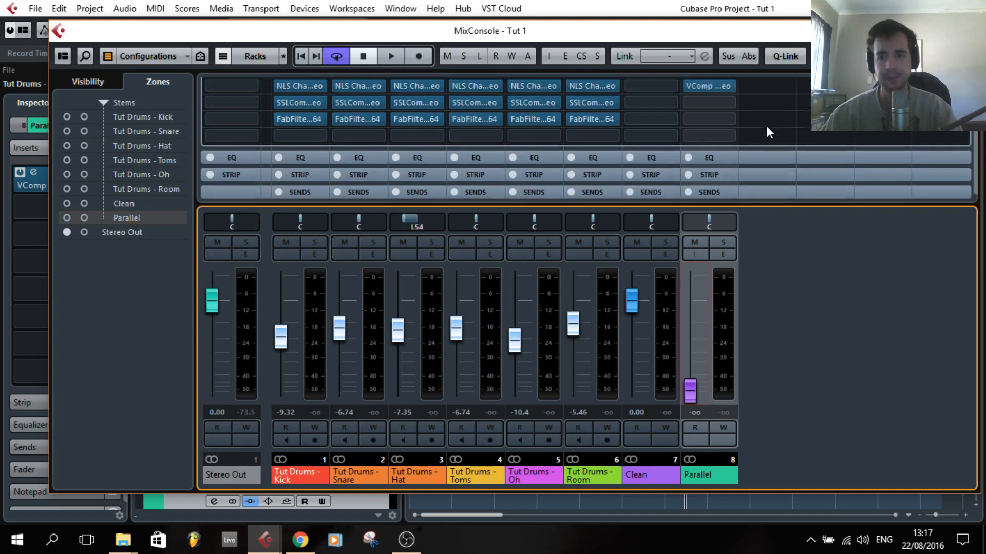
click(359, 192)
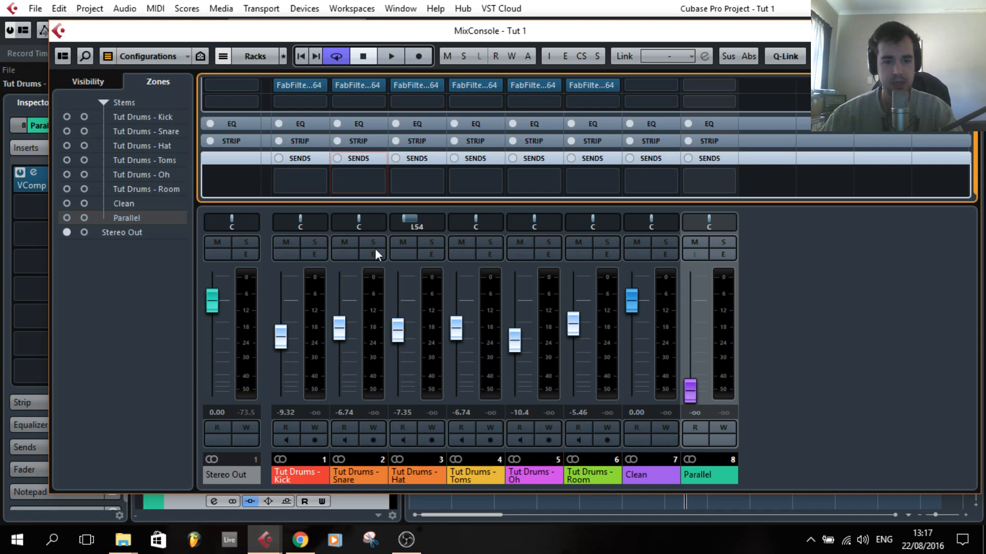
click(379, 180)
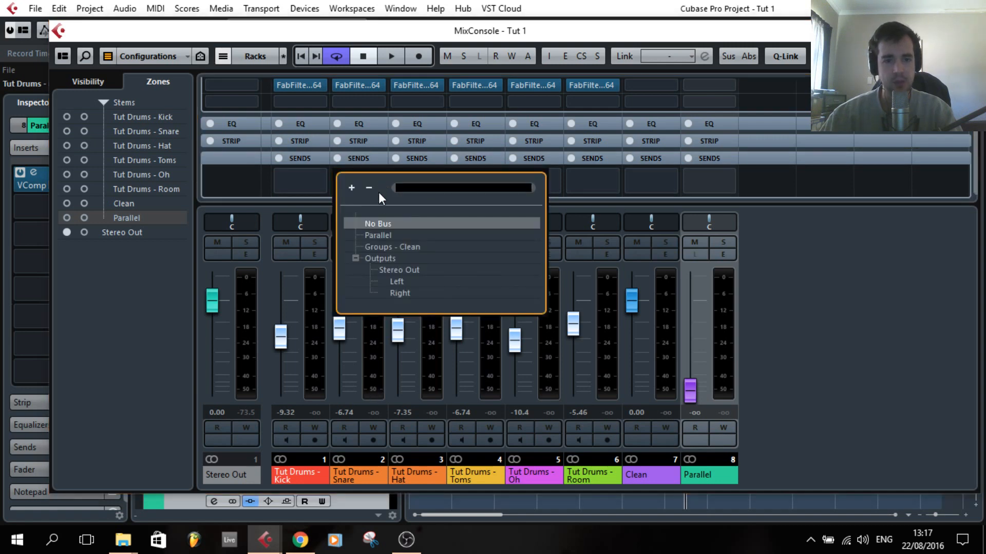
click(378, 235)
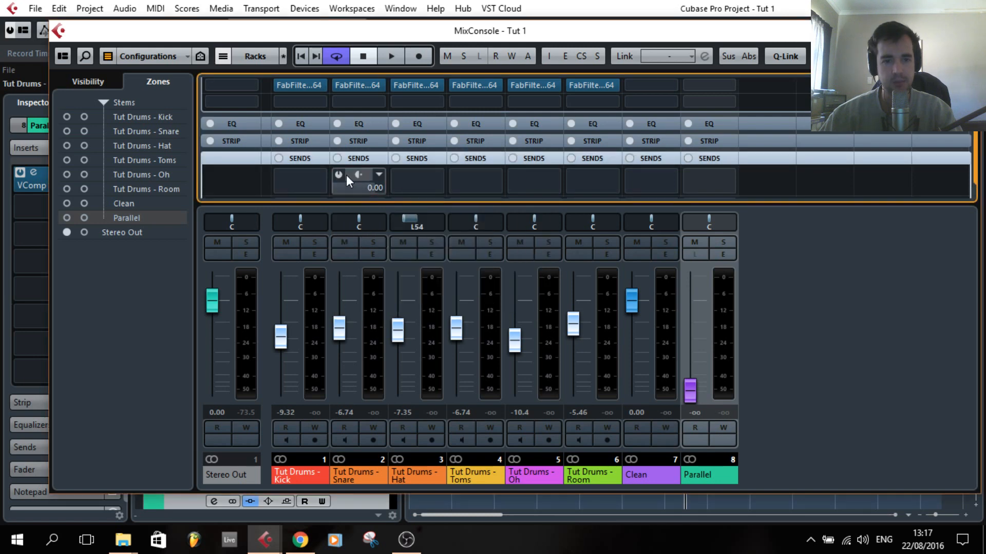
scroll(387, 174, down, 1)
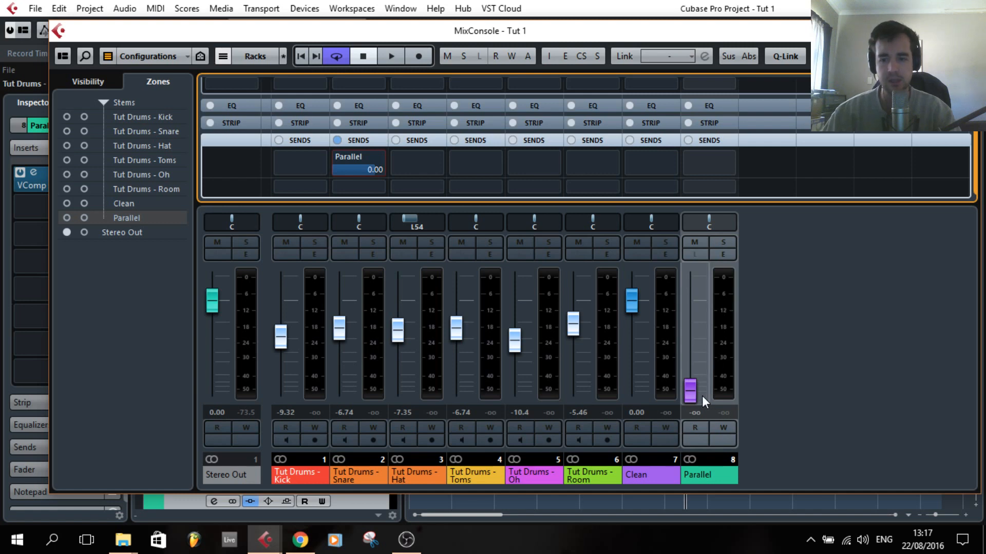
- Solo the snare and set the Parallel channel's VComp input to -3.6 dB during playback, then stop and close the plug-in
scroll(805, 153, up, 4)
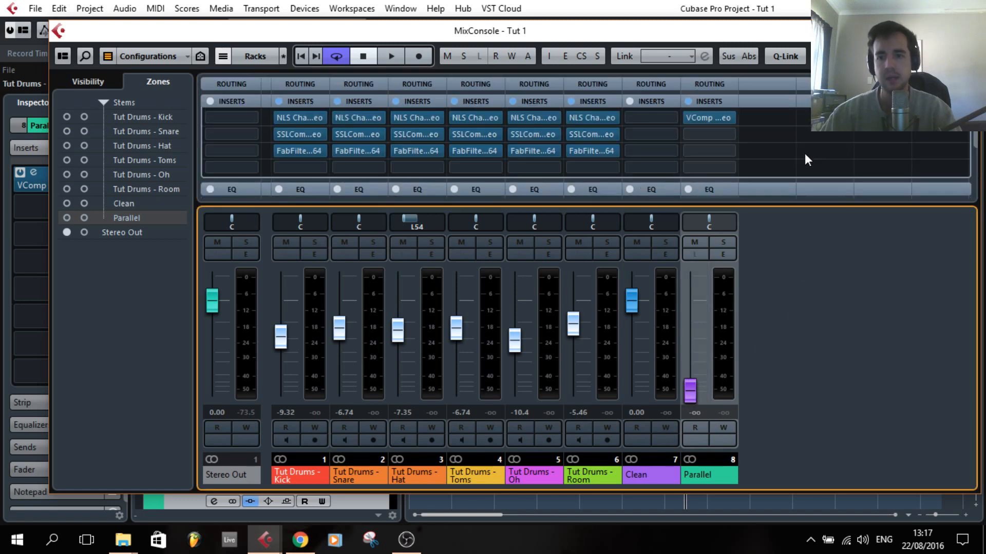
click(705, 118)
drag(690, 57, 781, 56)
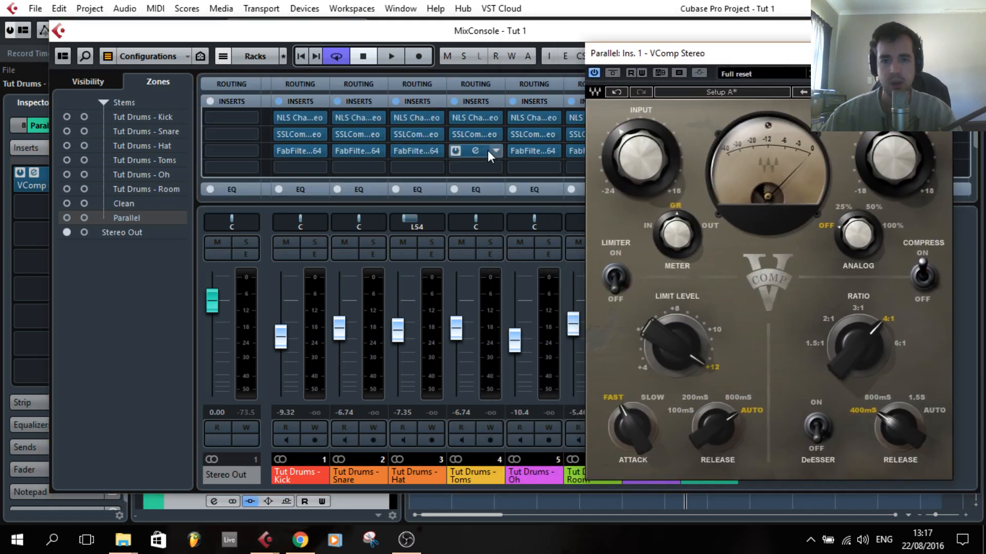
scroll(507, 133, down, 4)
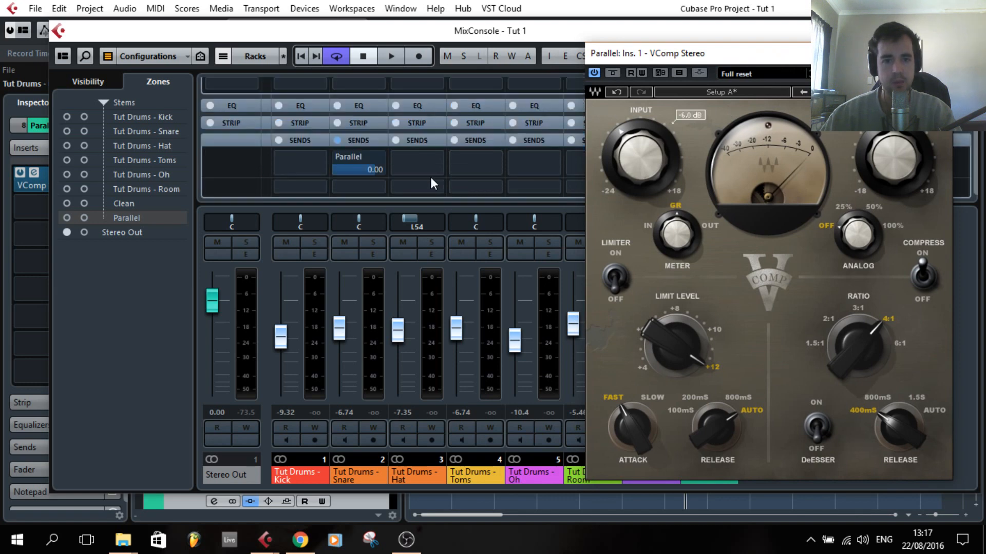
click(373, 241)
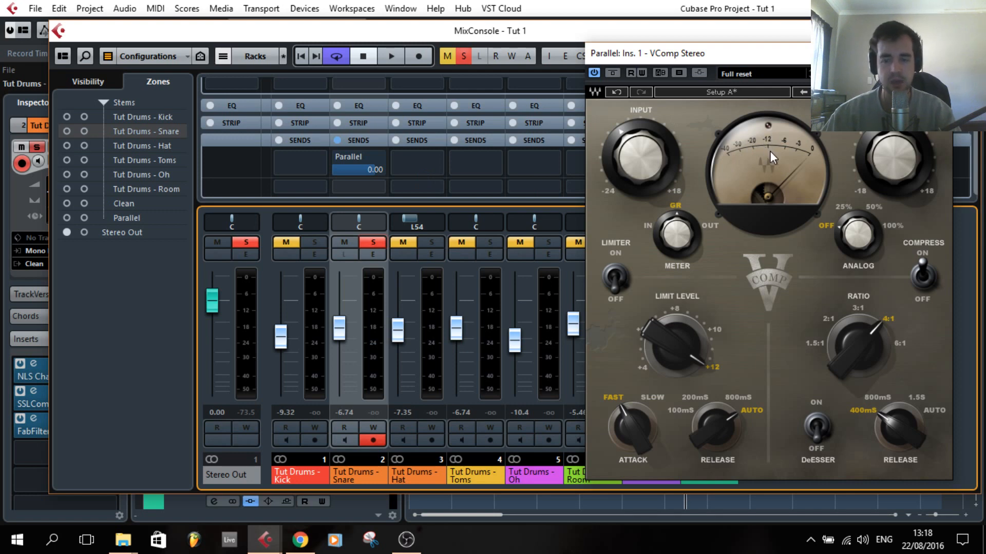
drag(652, 156, 653, 147)
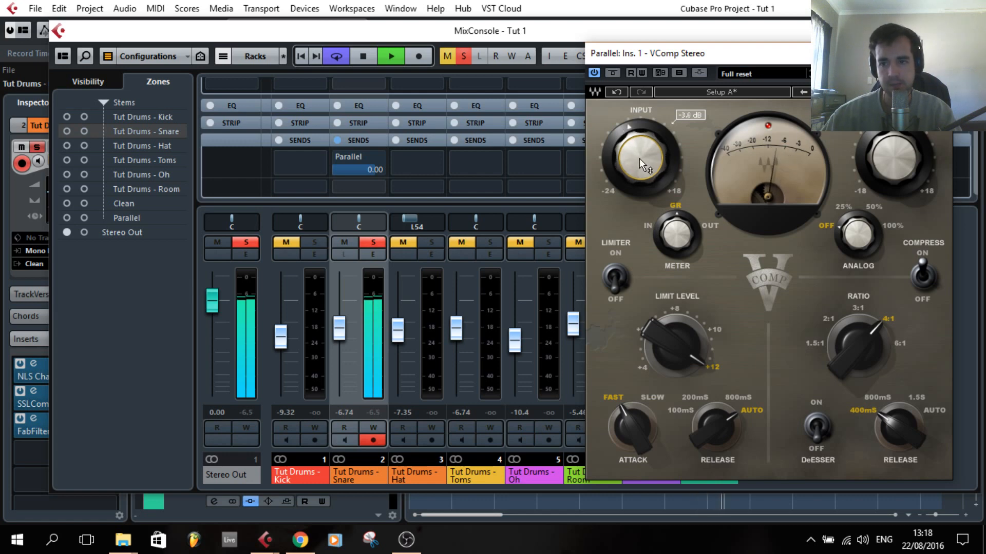
key(space)
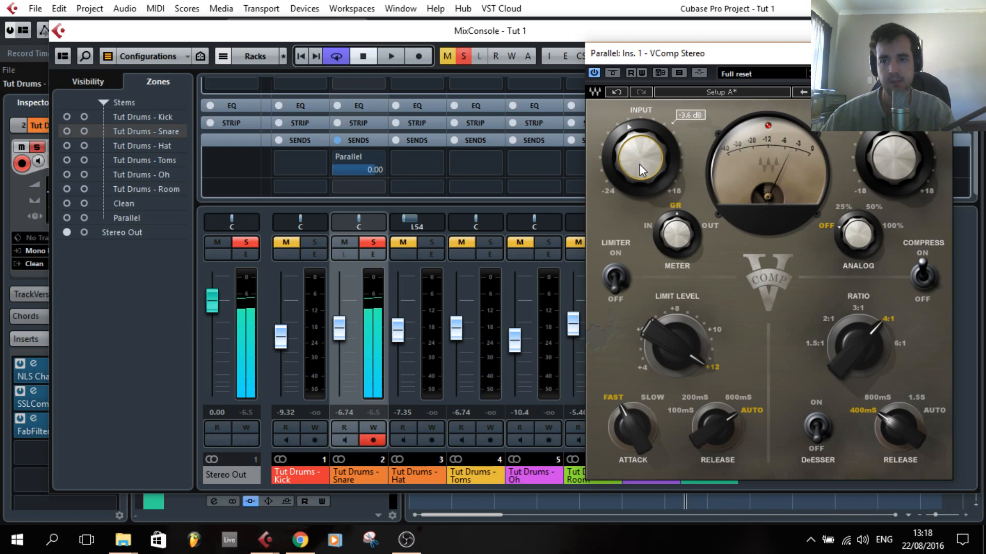
click(940, 54)
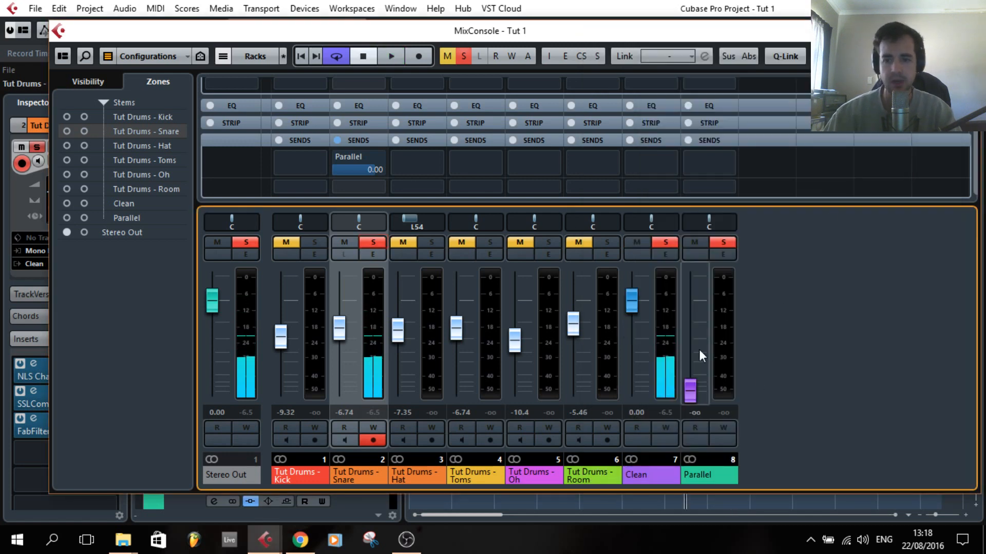
mouse_move(695, 393)
mouse_down()
mouse_move(700, 325)
mouse_move(691, 401)
mouse_up()
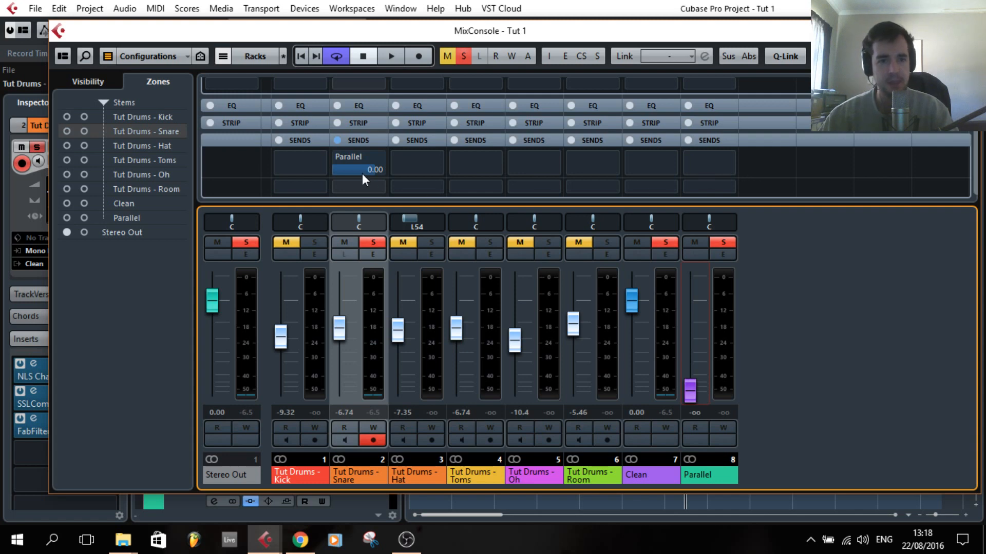
- Add an active send from the kick channel to Parallel and lower its send level to minus infinity
click(322, 165)
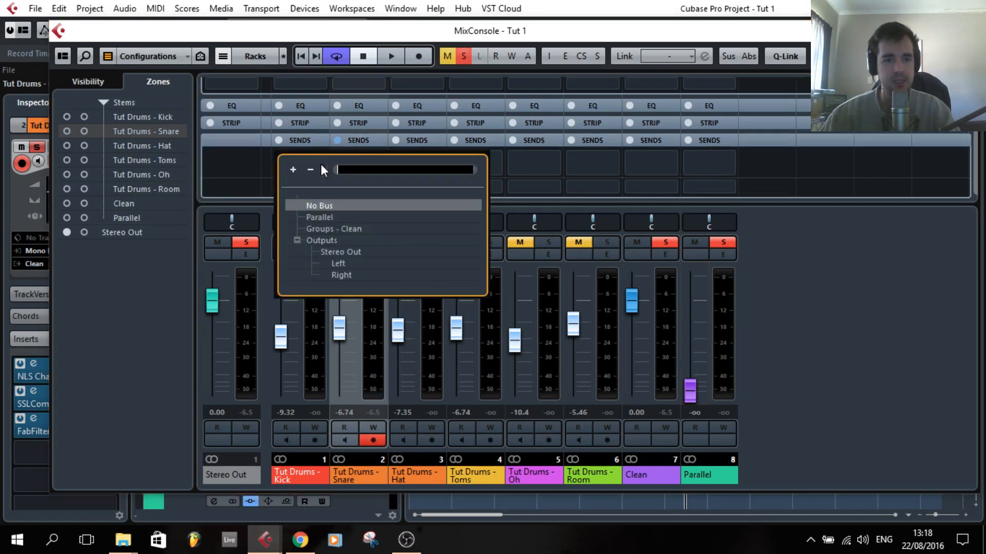
click(332, 215)
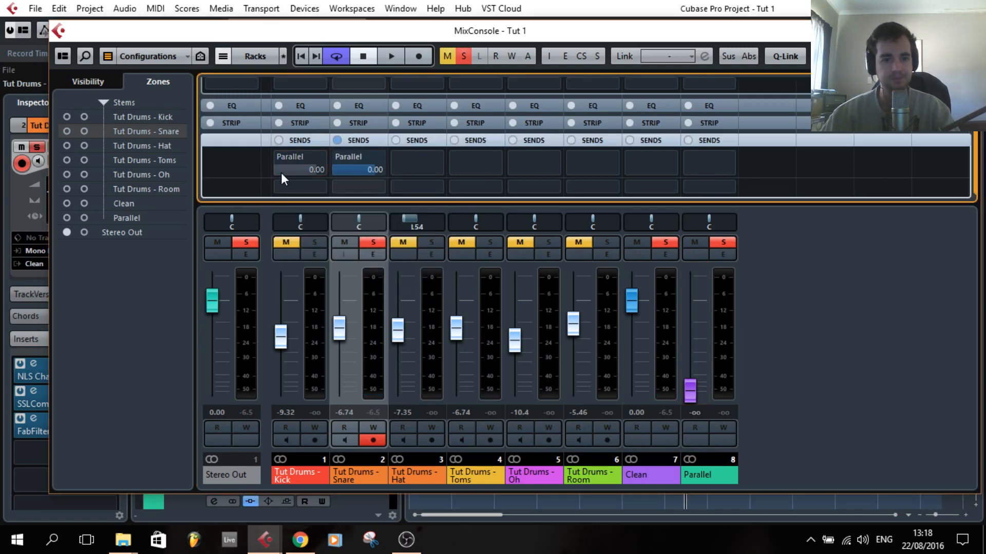
click(280, 156)
drag(301, 168, 272, 168)
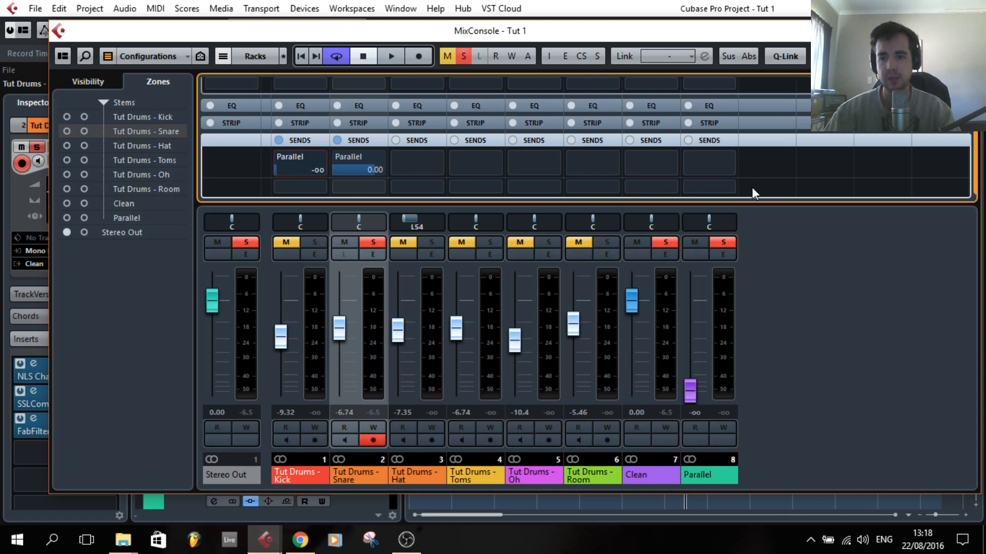
- Solo the kick and set its Parallel send to -1.39 dB during playback with the channel's VComp open, then stop and close the plug-in
scroll(795, 165, up, 3)
click(706, 119)
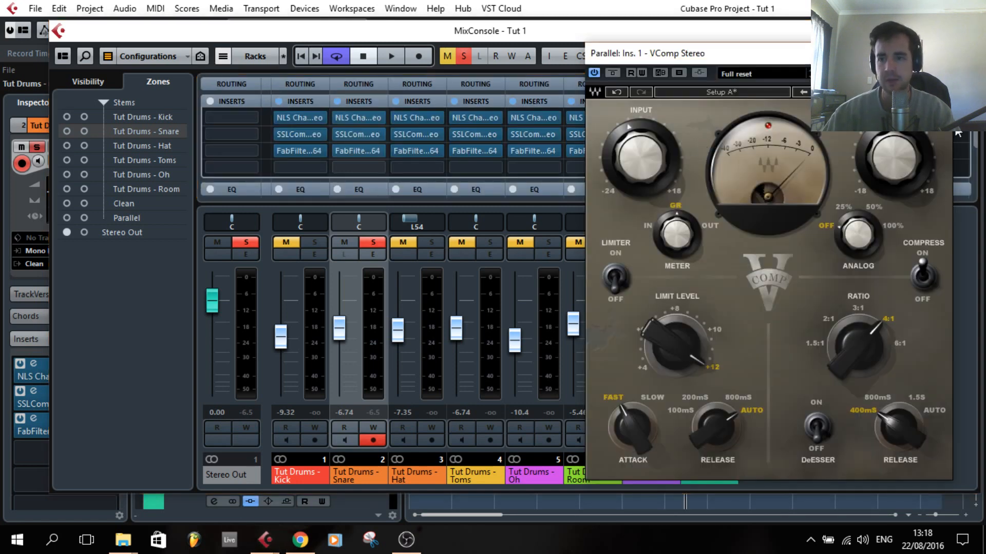
scroll(963, 139, down, 3)
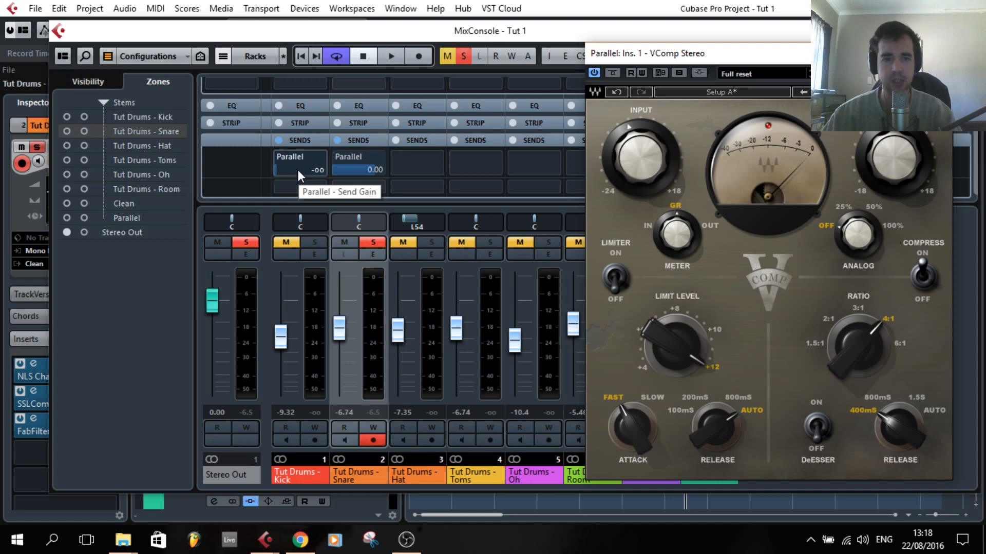
click(319, 239)
key(space)
drag(294, 169, 398, 169)
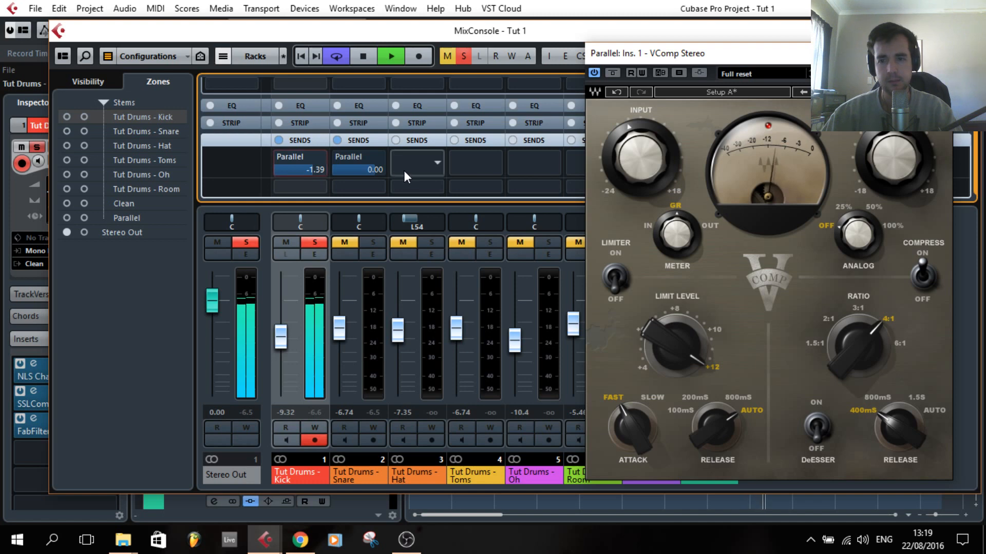
key(space)
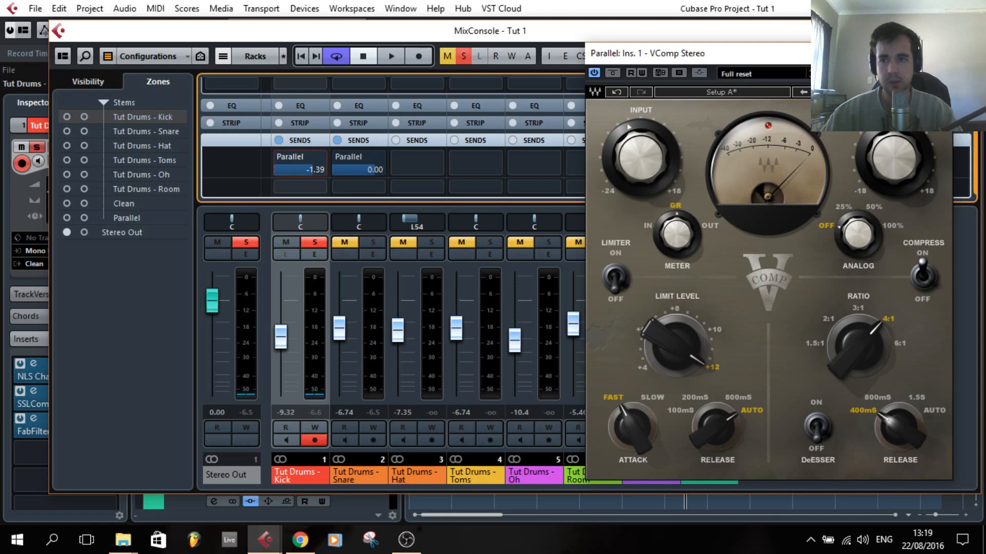
click(954, 53)
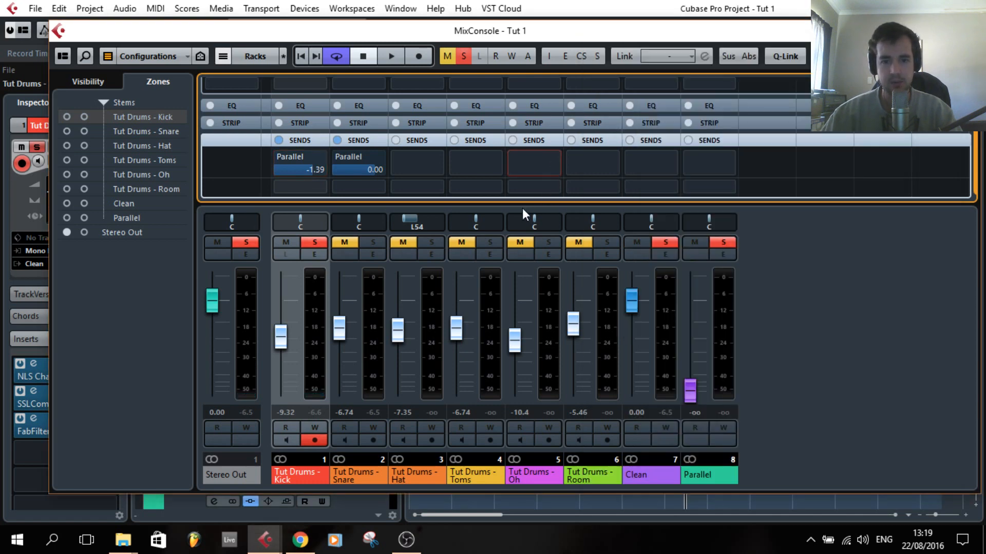
- Add active sends to Parallel from the toms at 0.00 dB and from the soloed overheads at minus infinity
click(496, 163)
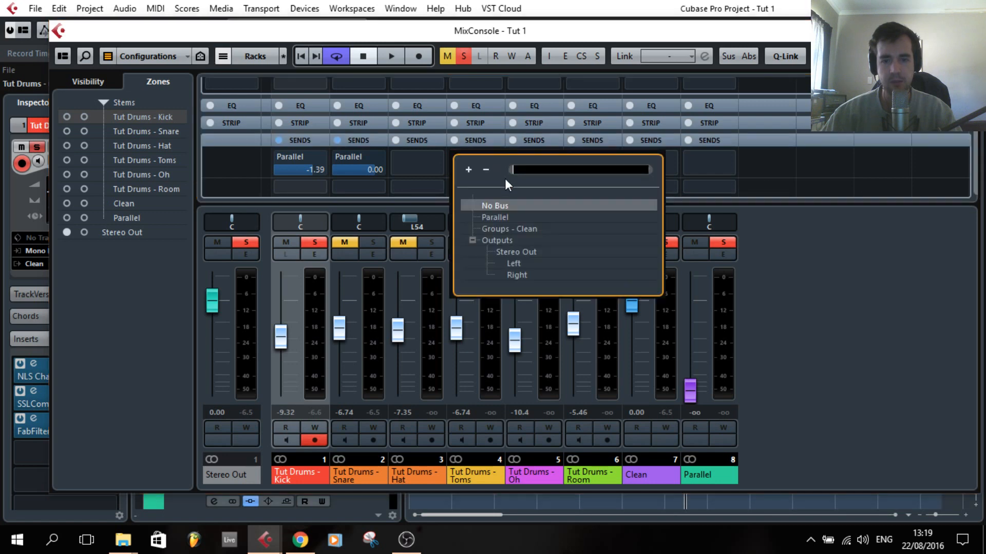
click(510, 216)
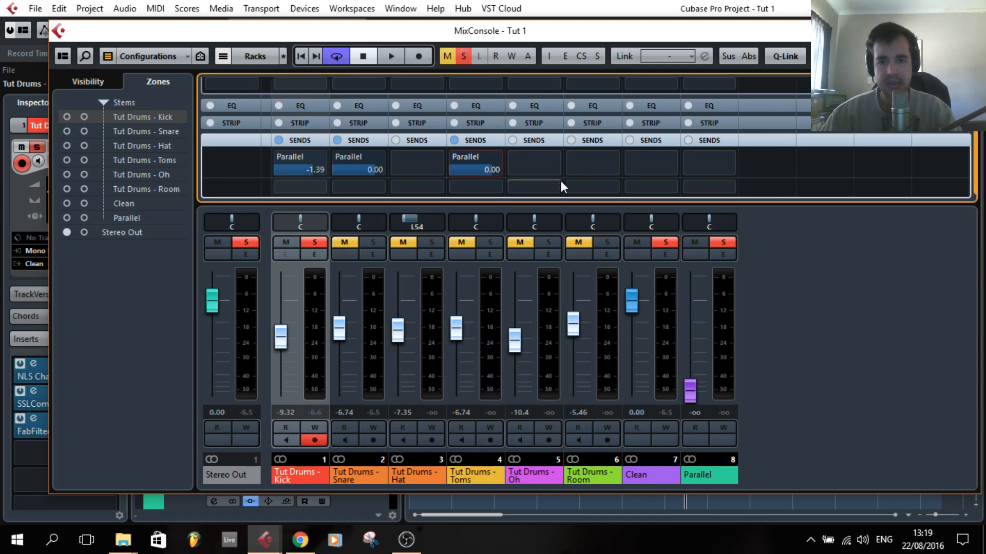
ctrl+click(548, 242)
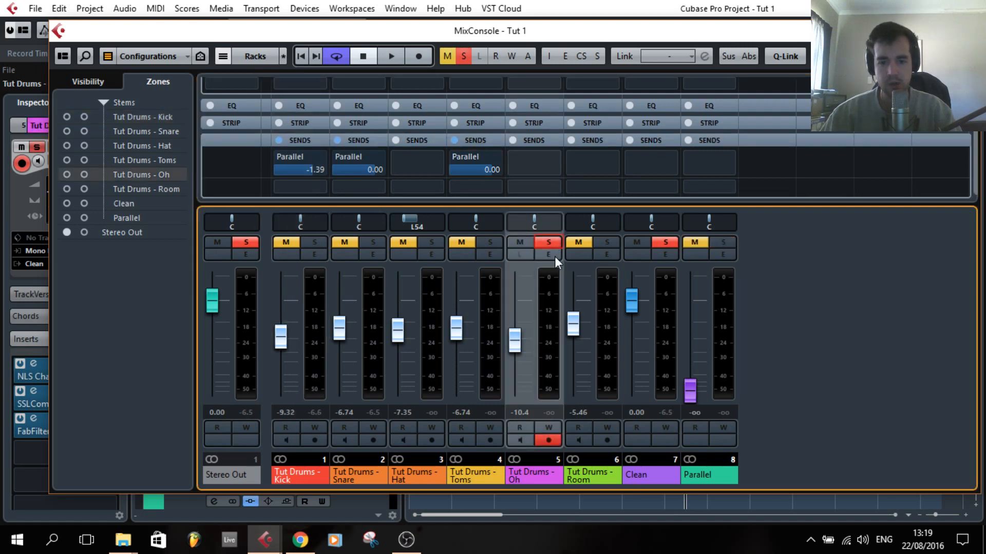
click(552, 163)
click(561, 218)
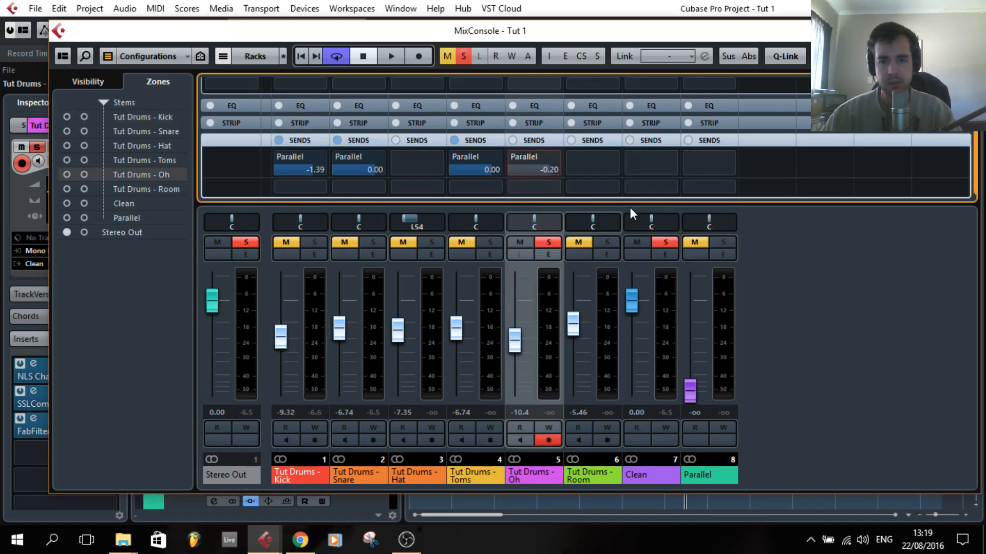
click(518, 168)
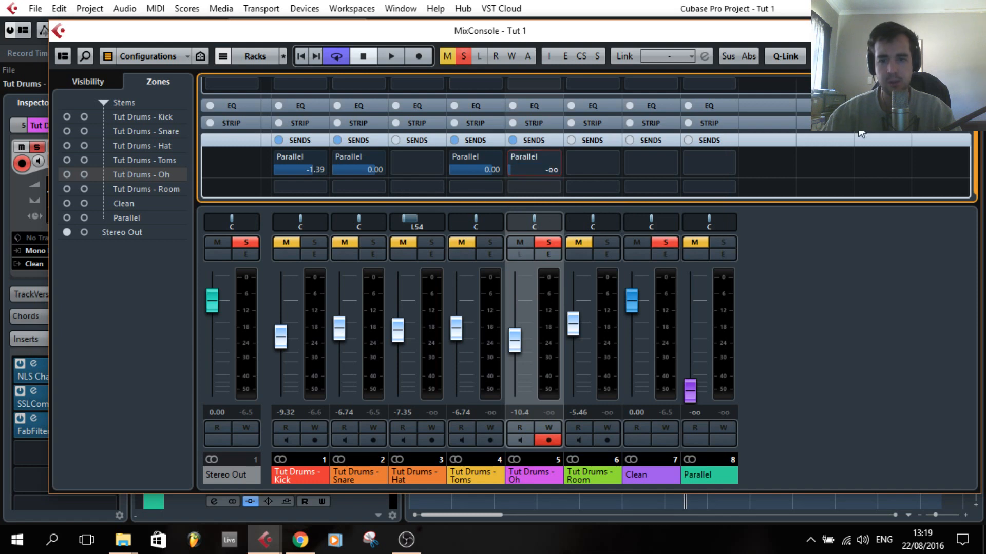
- Open Parallel's VComp beside the mixer, set the overheads' send to -4.19 dB during playback, and stop
scroll(772, 174, up, 3)
click(705, 118)
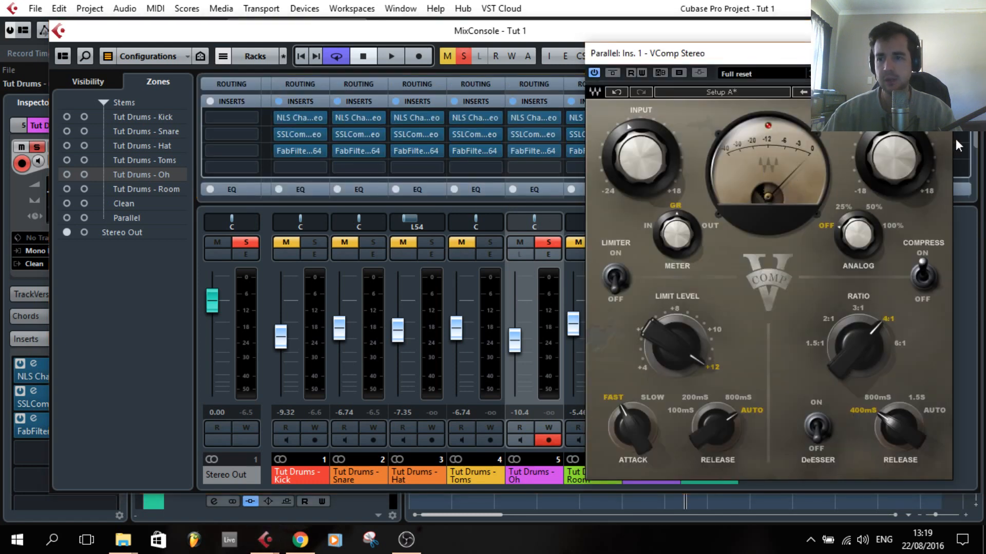
scroll(955, 139, down, 3)
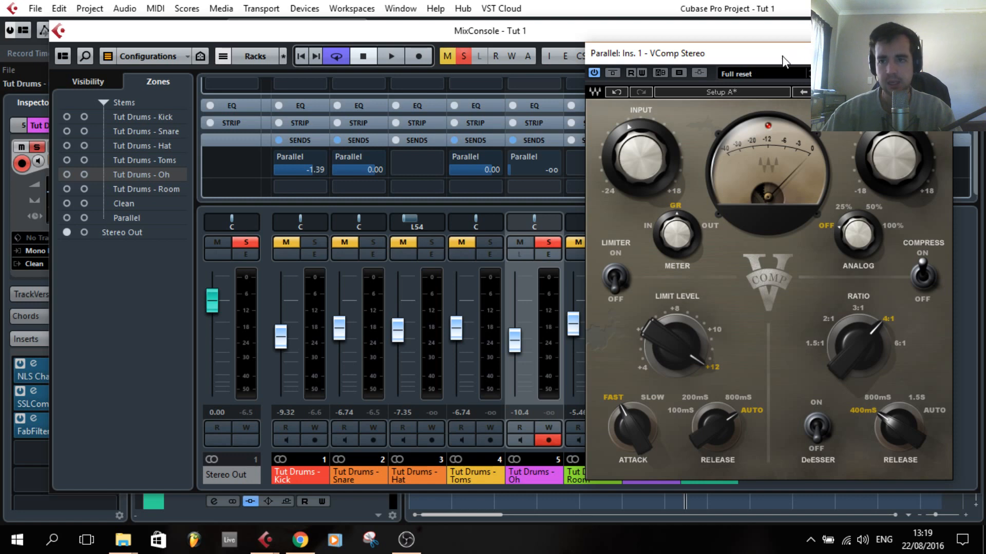
drag(783, 56, 811, 52)
drag(574, 33, 482, 40)
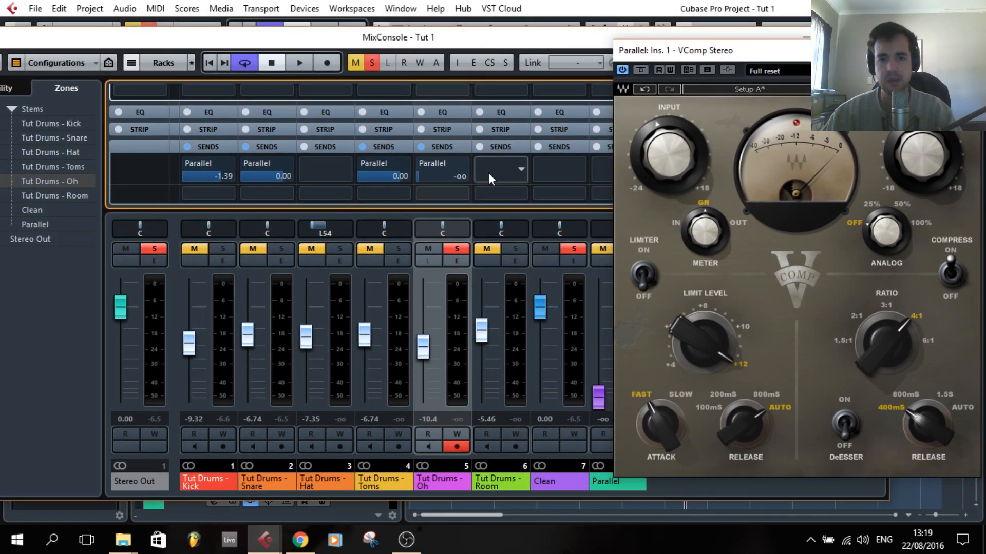
drag(430, 178, 464, 178)
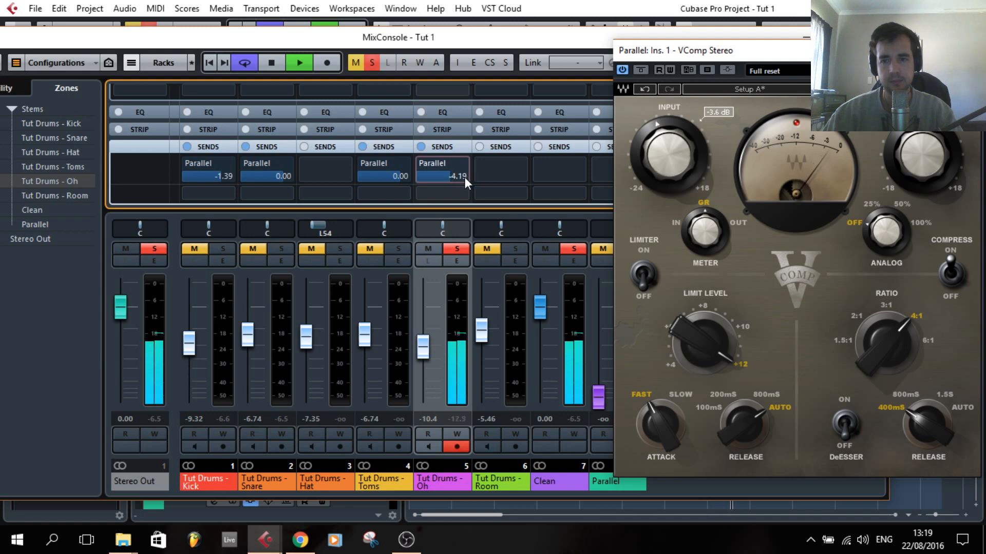
key(space)
- Solo the room channel, add an active send to Parallel, set it to -3.28 dB during playback, and stop
click(514, 249)
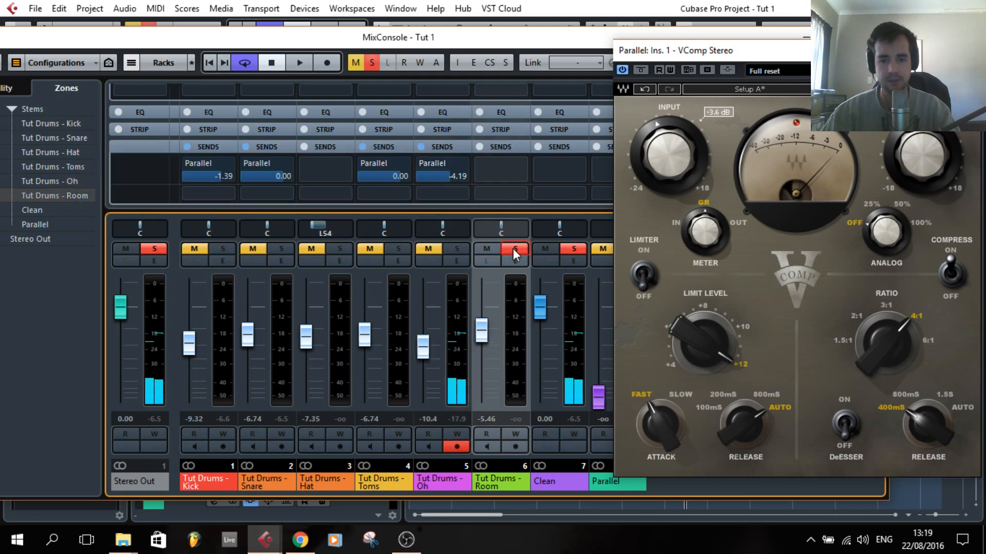
click(523, 171)
click(516, 211)
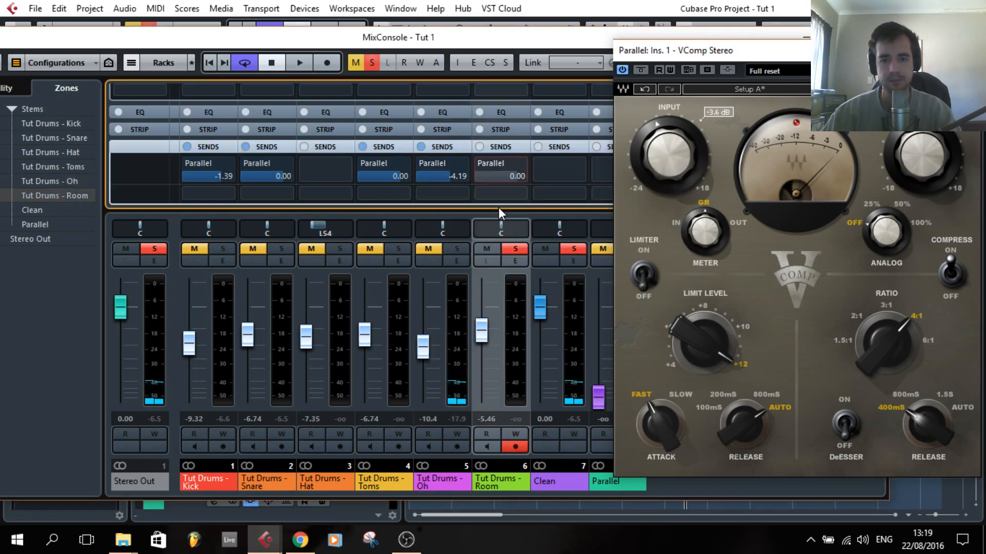
drag(464, 177, 522, 177)
key(space)
key(space)
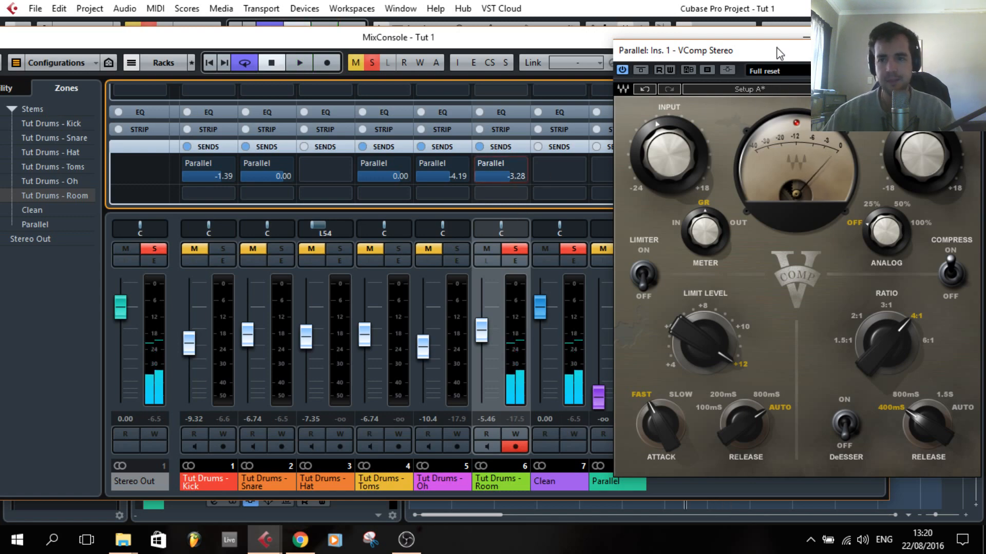
- Close the VComp plug-in, unmute the Parallel channel, and solo the snare exclusively among the drum channels
drag(774, 49, 586, 70)
click(784, 73)
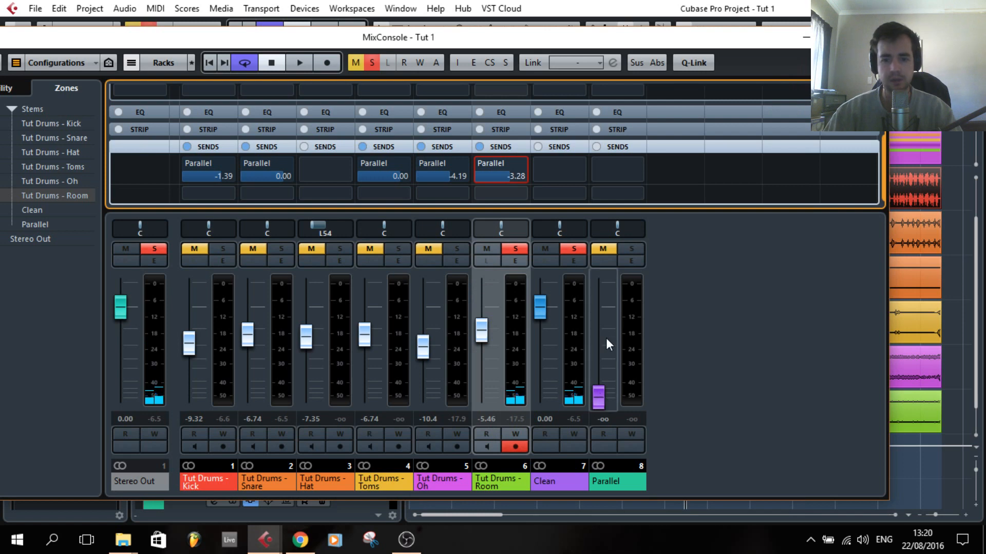
click(628, 322)
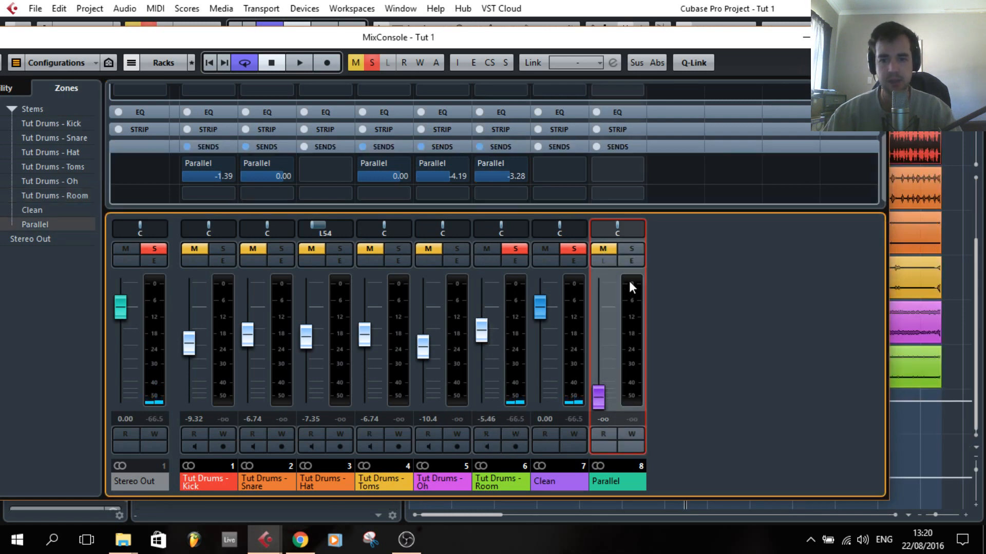
click(608, 248)
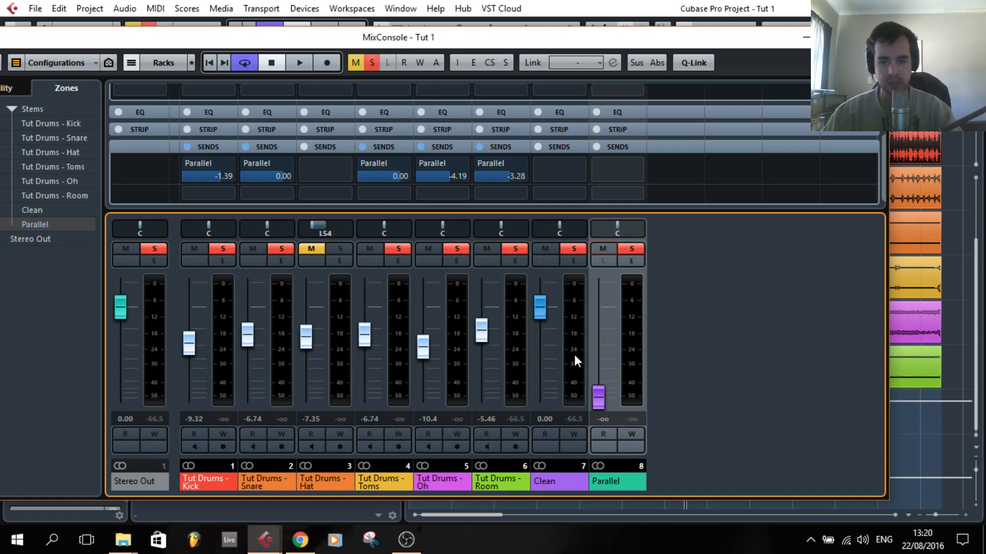
ctrl+click(283, 249)
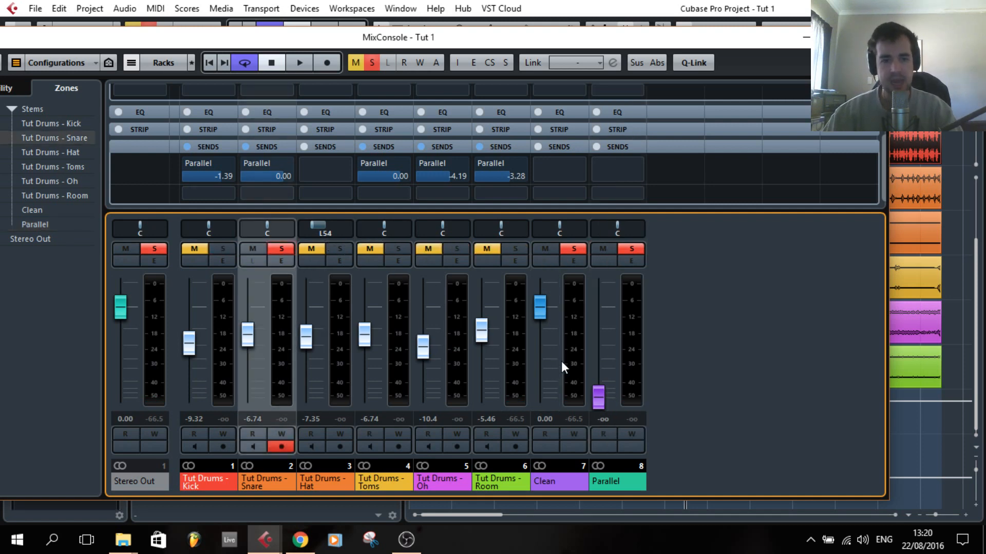
- Raise the Parallel channel's level to -14.4 dB while the soloed snare plays, and stop playback
mouse_move(596, 401)
mouse_down()
mouse_move(599, 378)
mouse_move(599, 398)
mouse_up()
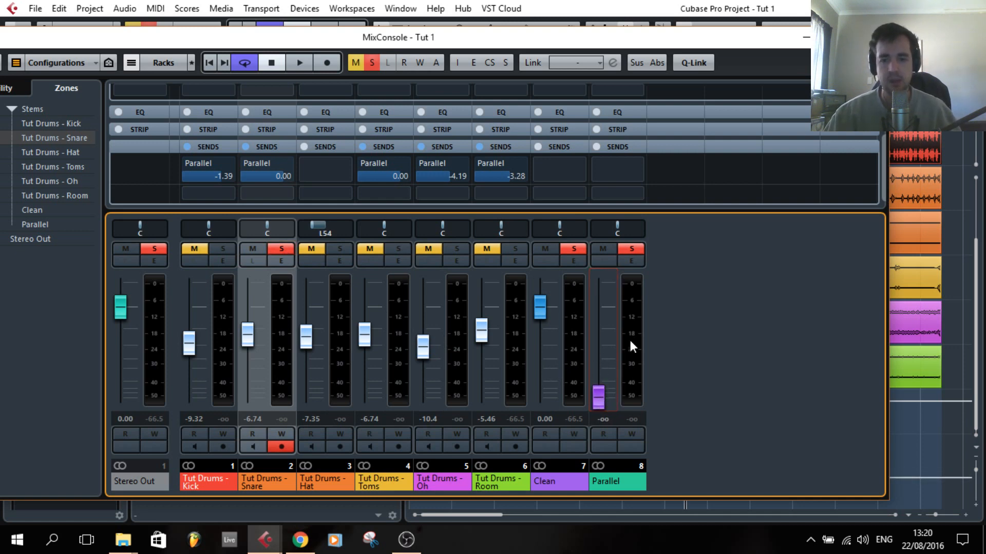
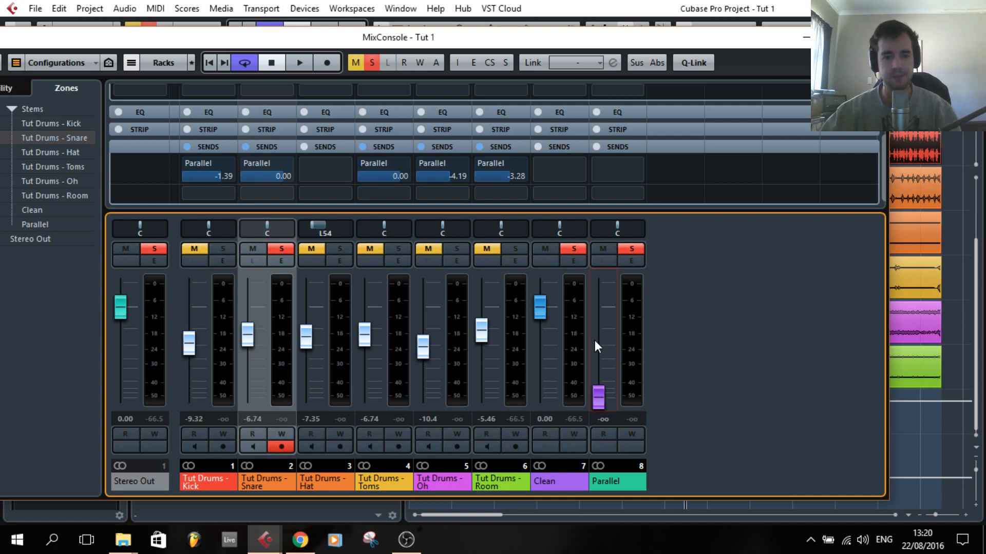
key(space)
drag(600, 394, 599, 354)
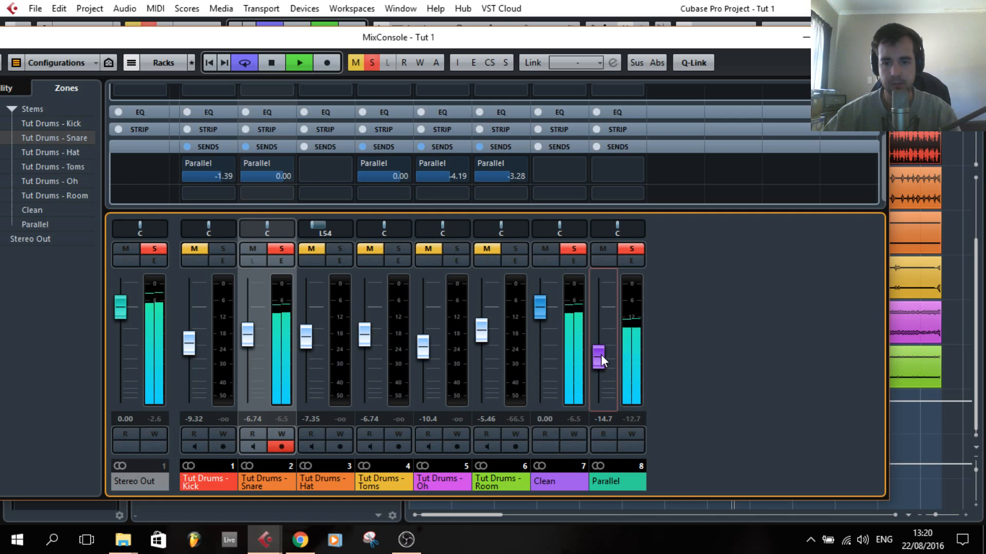
drag(600, 355, 601, 354)
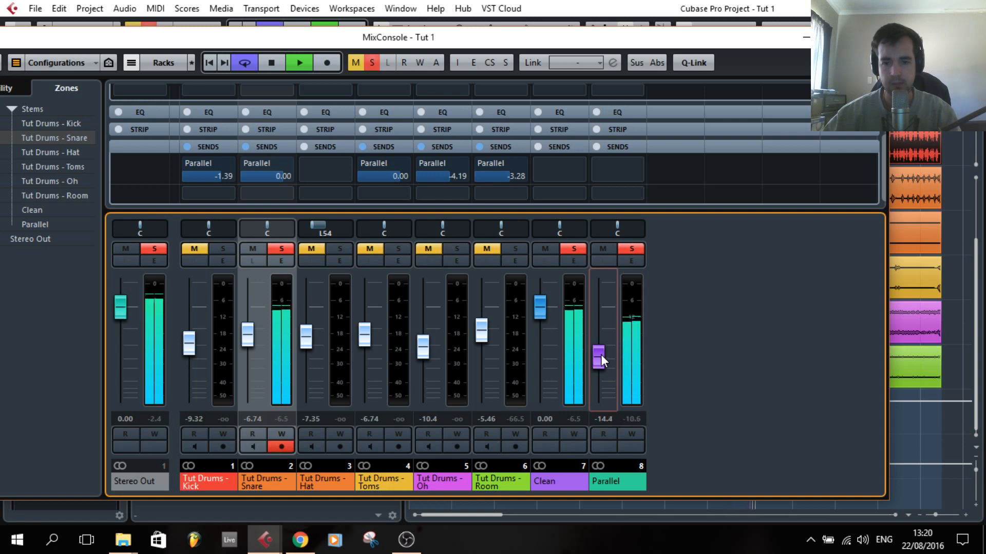
key(space)
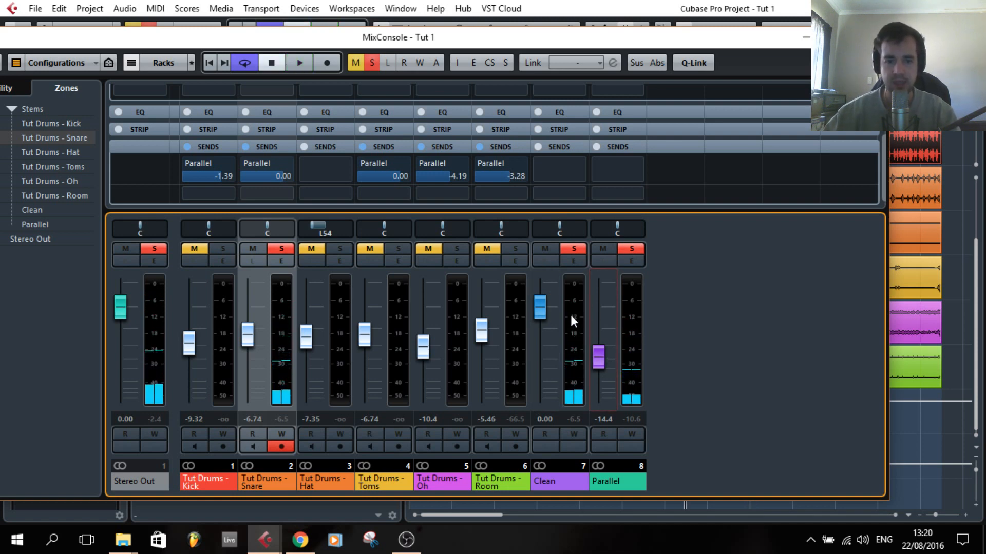
- Clear the solo and set the Parallel channel's level to -13.9 dB while the full kit plays
click(280, 248)
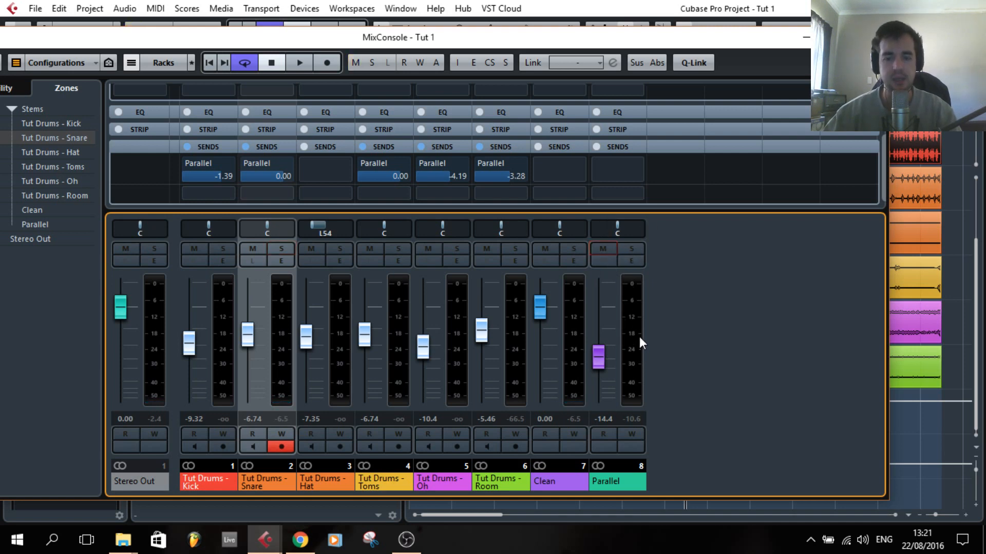
key(space)
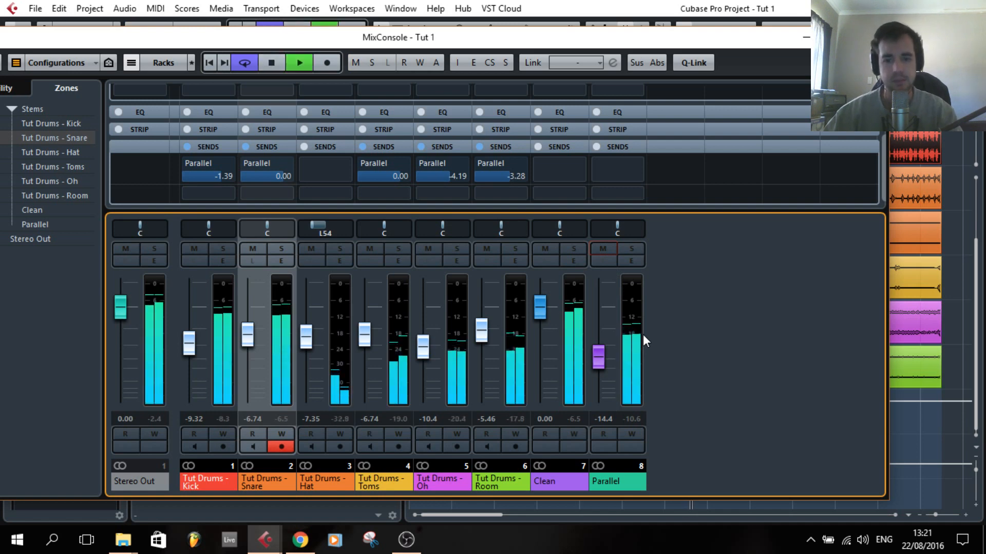
drag(599, 358, 602, 356)
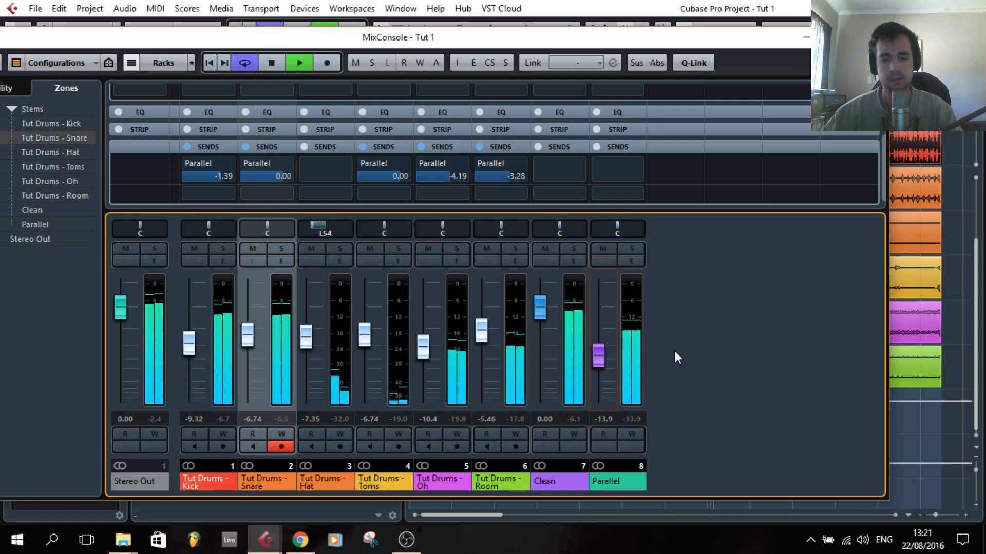
- Compare the drum mix with the Parallel channel muted and unmuted during playback, and stop
click(603, 248)
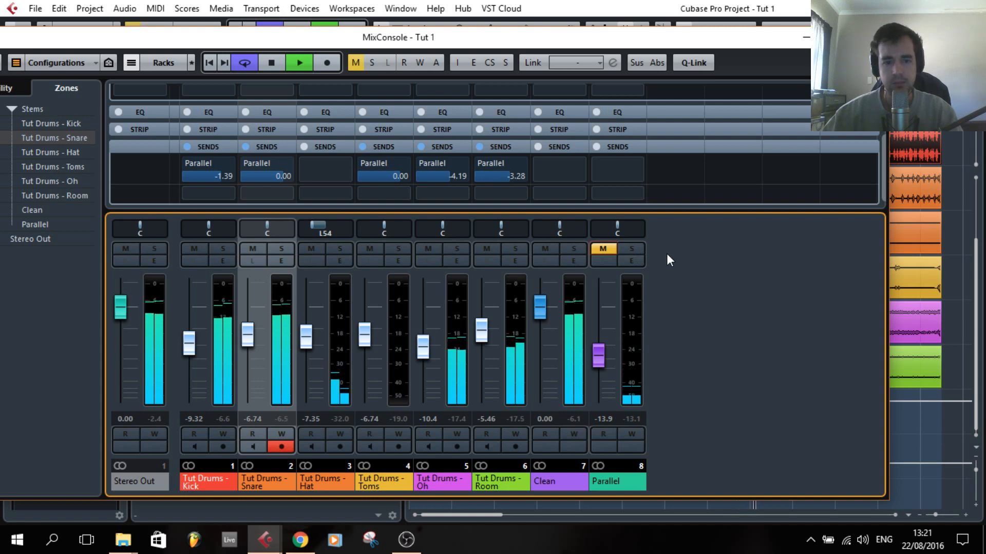
click(603, 250)
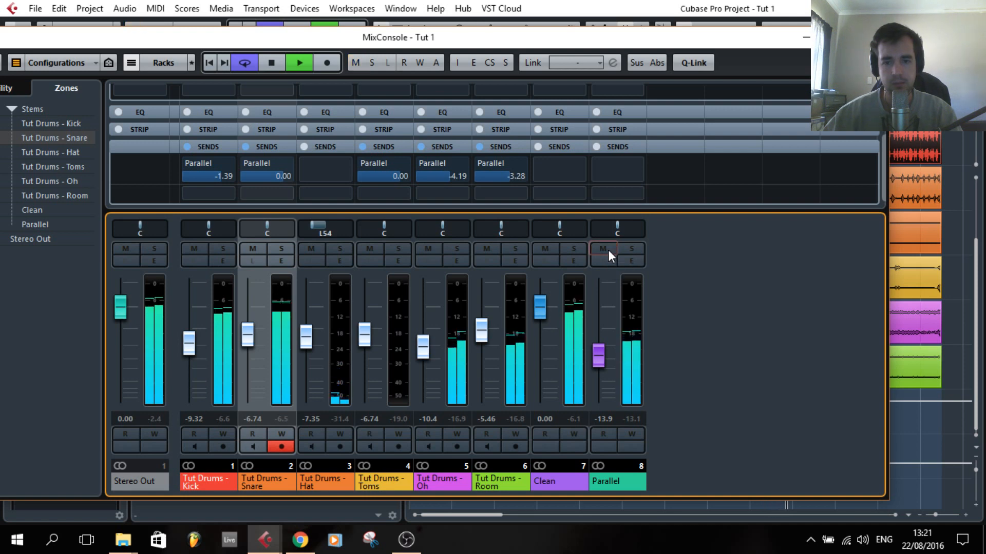
key(space)
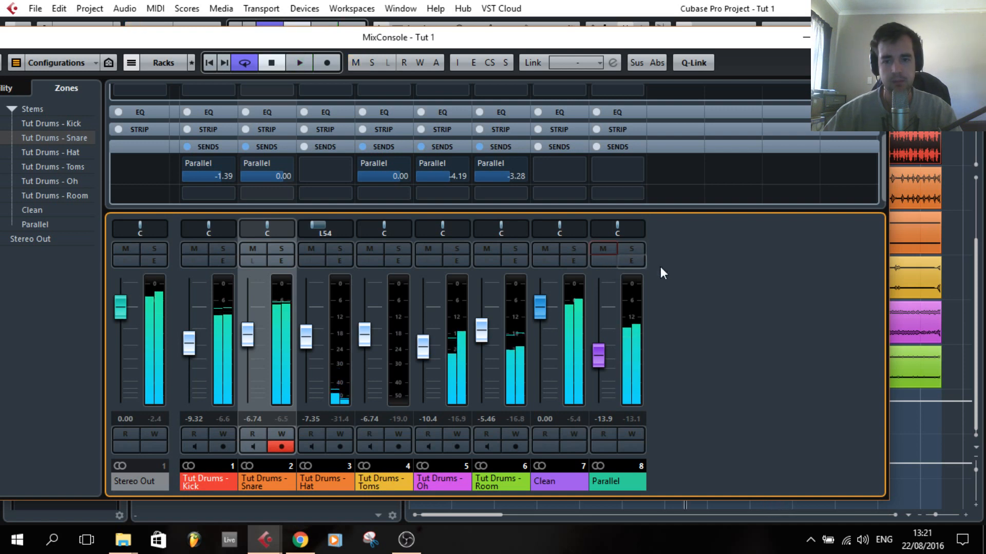
- Add a stereo group channel named Drums Full for the Clean and Parallel channels, routed to Stereo Out
click(633, 294)
shift+click(228, 315)
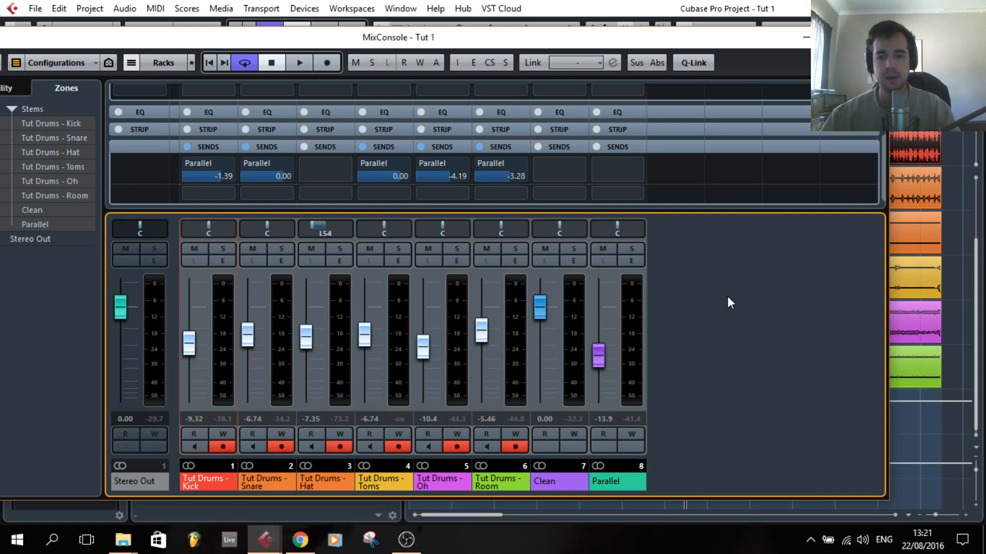
click(636, 312)
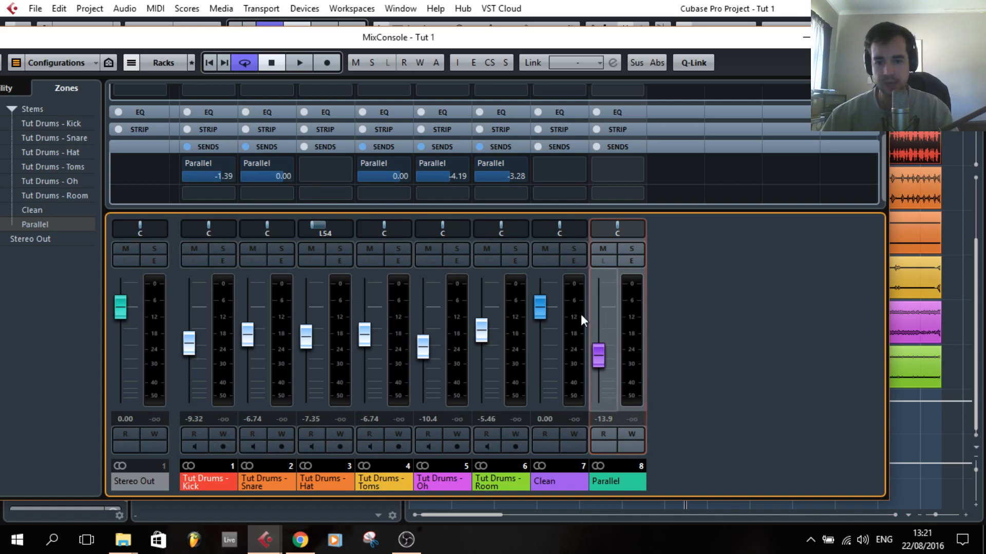
click(570, 314)
right_click(630, 325)
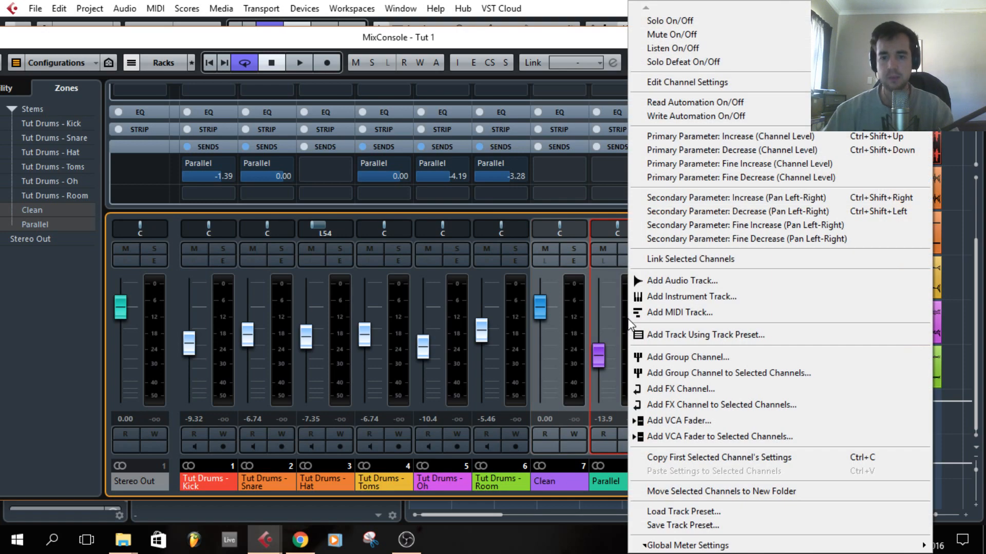
click(696, 374)
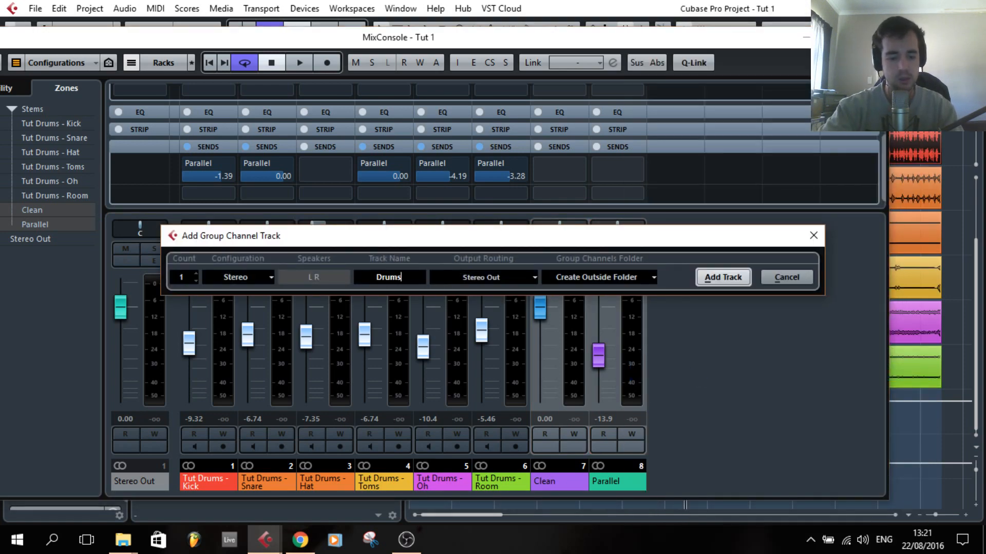
text(Drums Full)
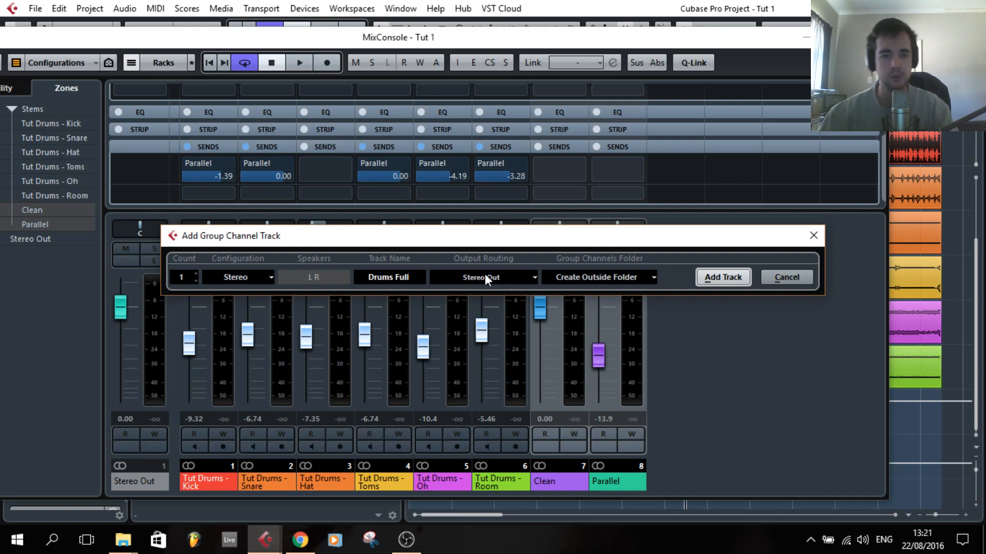
click(727, 283)
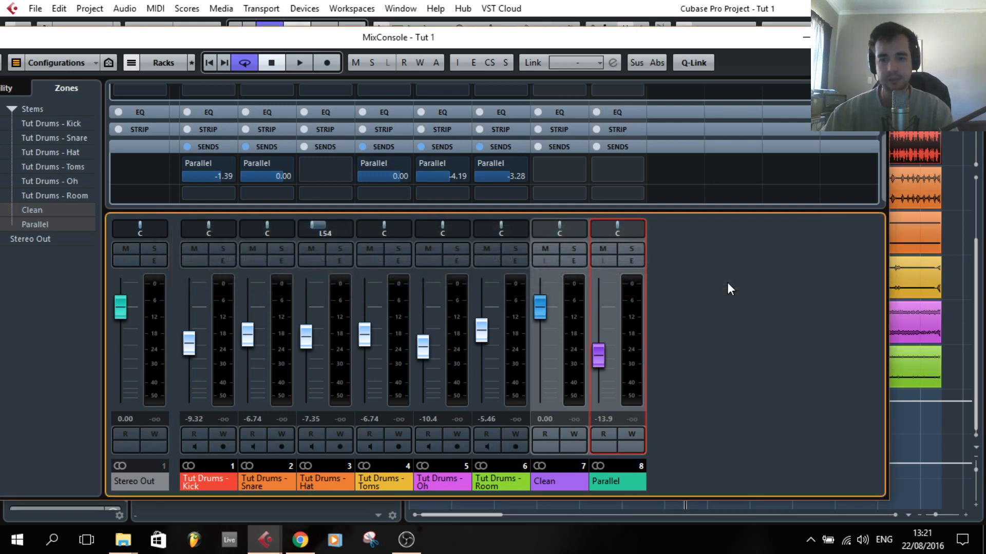
- Insert SSLComp Stereo in the first insert slot of the Drums Full channel
click(587, 321)
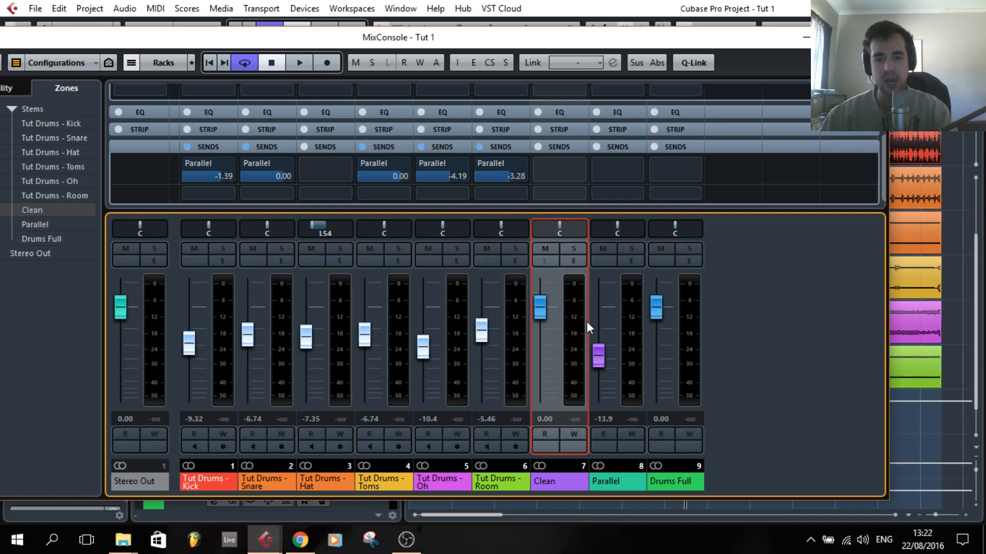
click(632, 316)
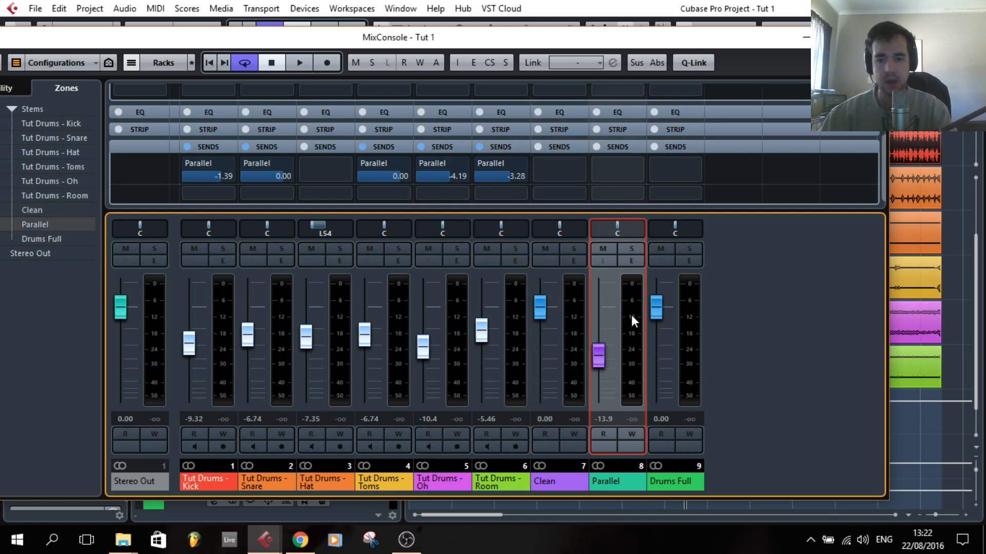
click(695, 316)
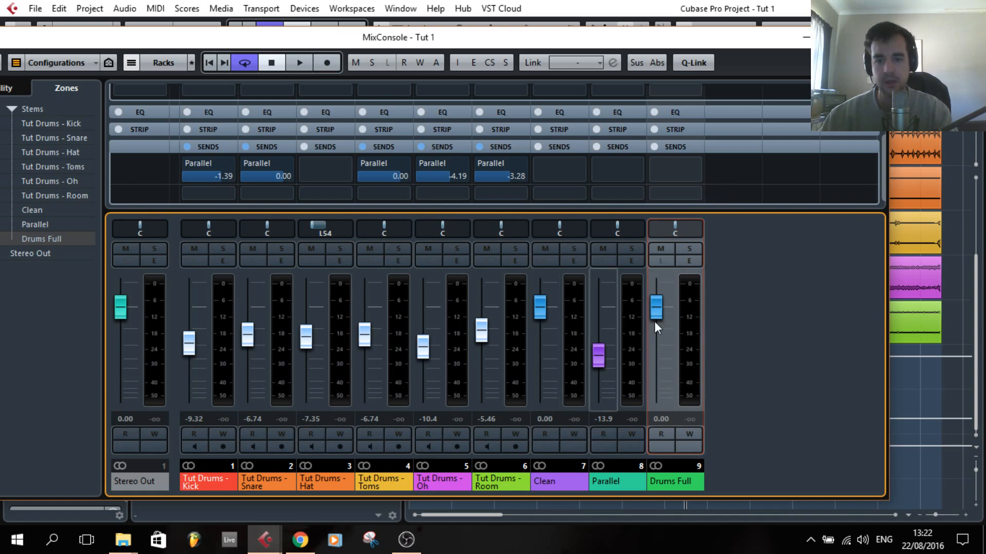
scroll(716, 170, up, 5)
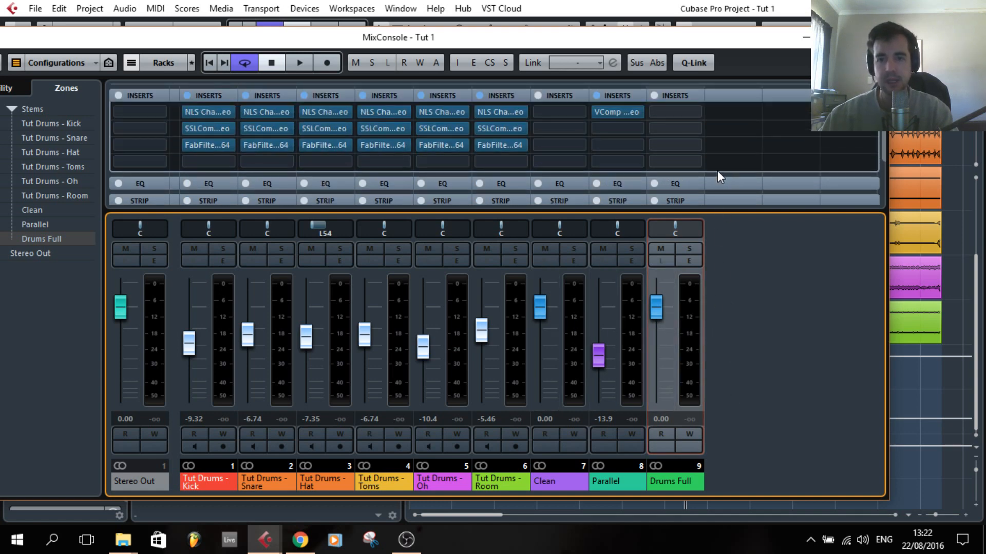
click(697, 124)
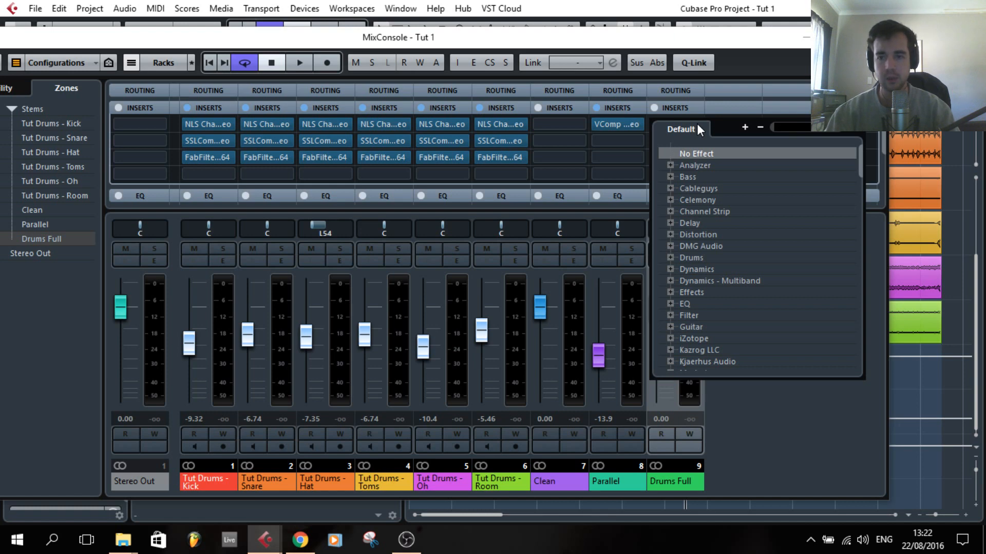
text(ssl)
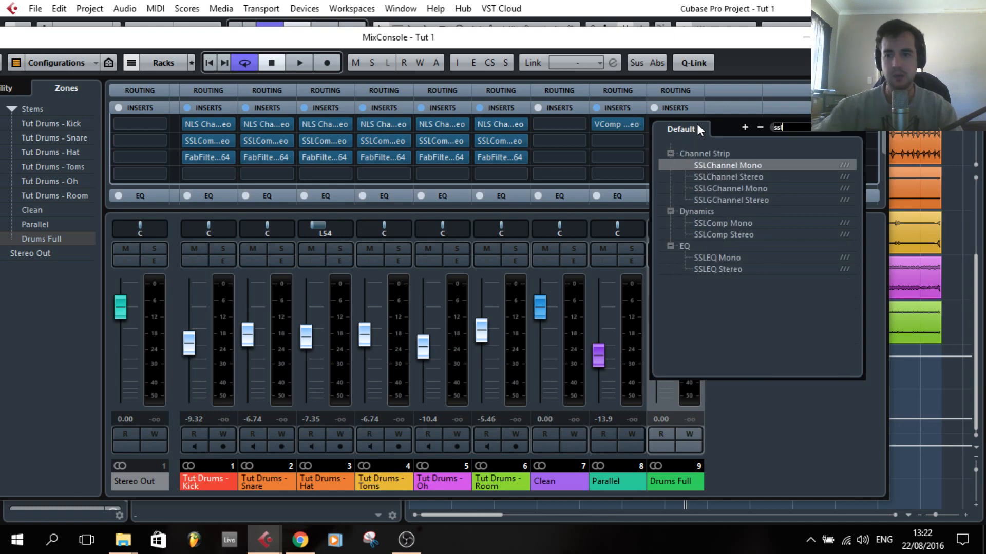
click(723, 234)
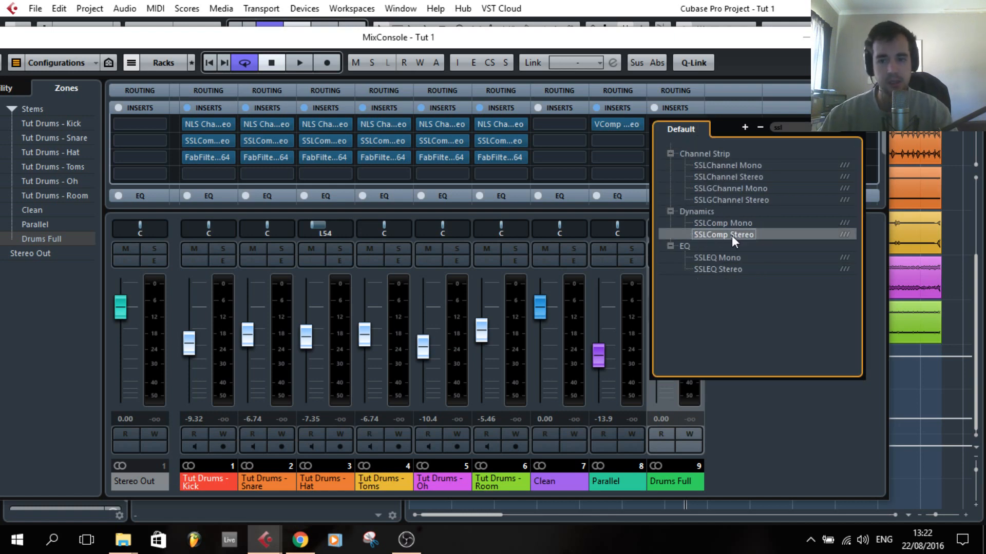
- Switch off SSLComp's analog mode and set its attack to 30 ms, release to .1 s and threshold to 15.0
click(673, 443)
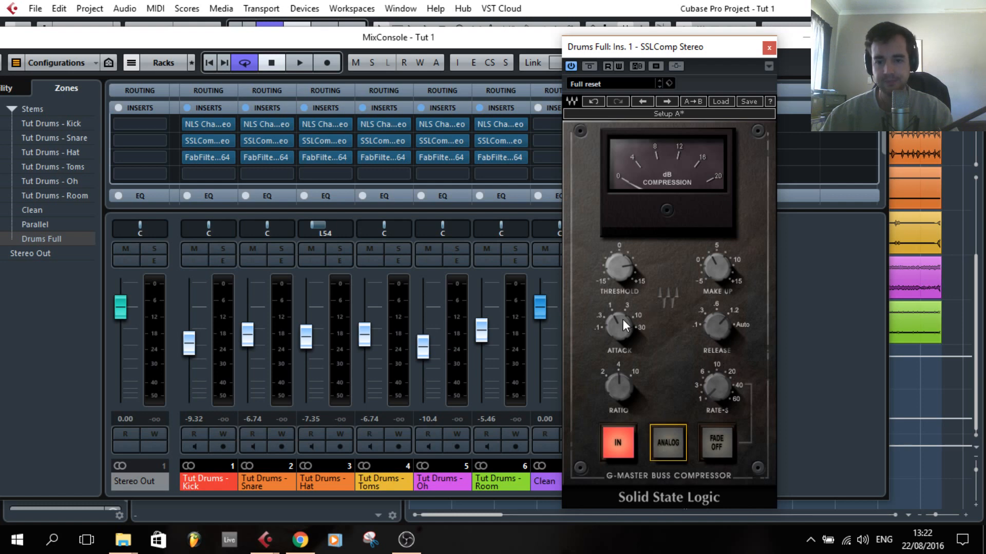
drag(623, 319, 624, 292)
drag(719, 325, 718, 345)
click(721, 262)
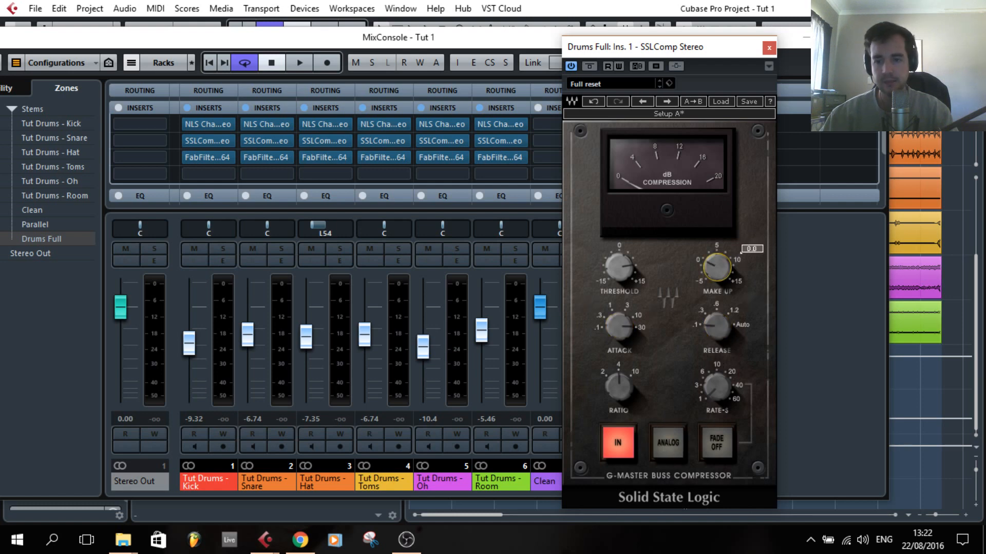
click(619, 266)
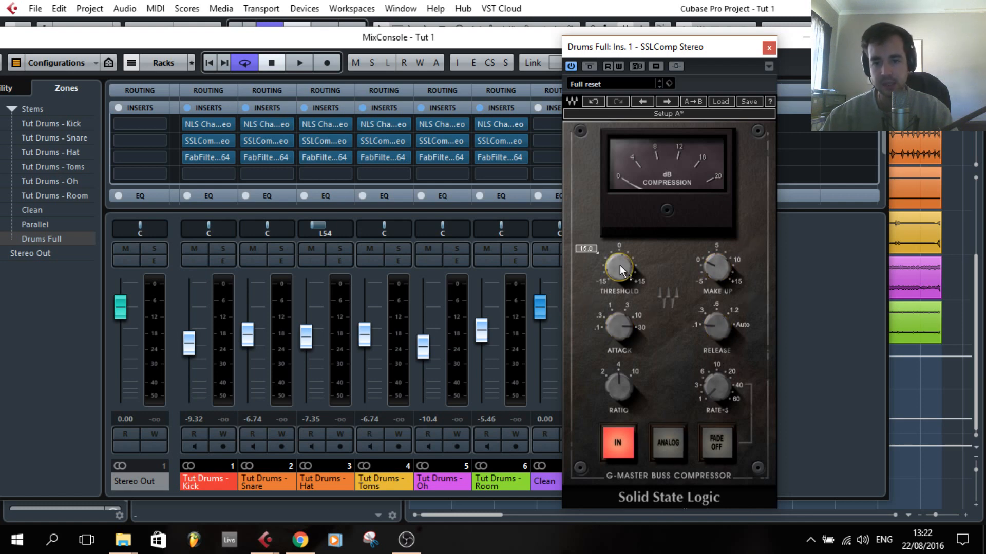
click(619, 326)
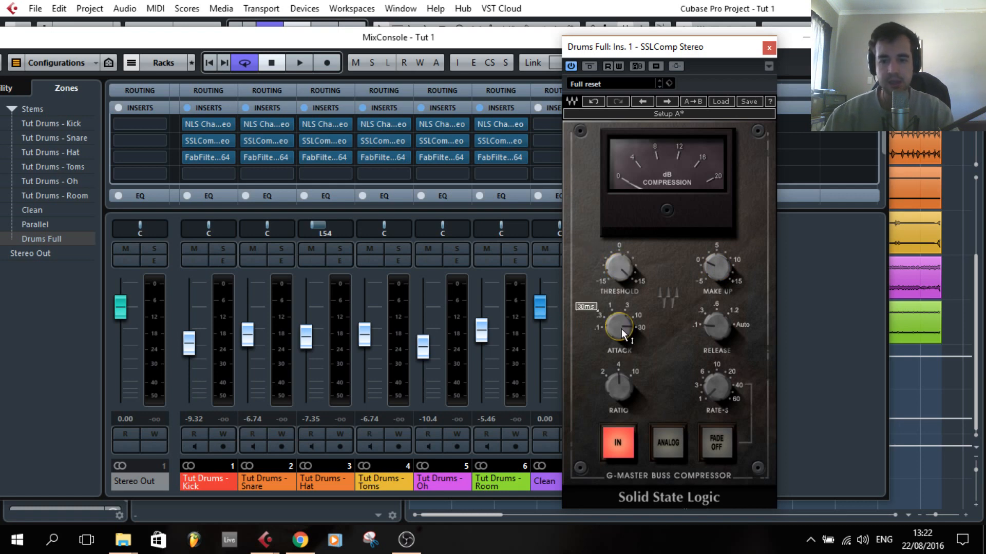
mouse_move(713, 325)
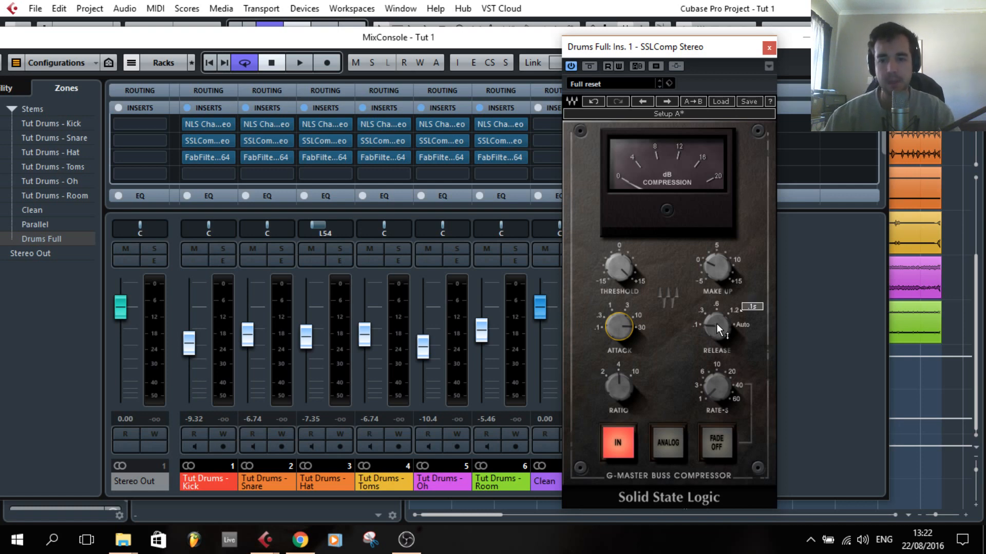
mouse_move(627, 266)
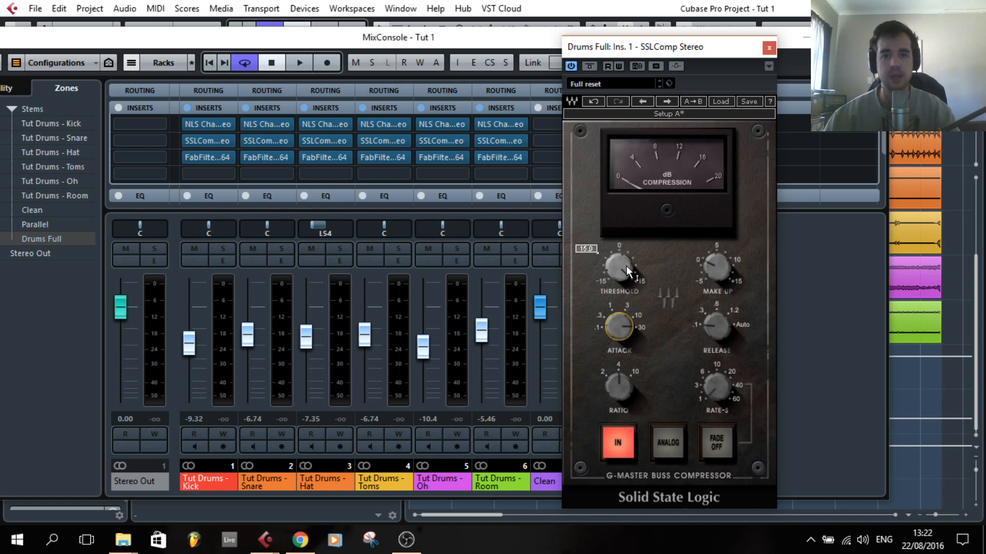
- Set SSLComp's threshold to 3.6 and make-up gain to 2.0 while the drums play, and stop playback
key(space)
mouse_move(620, 267)
mouse_down()
mouse_move(620, 280)
mouse_move(620, 269)
mouse_up()
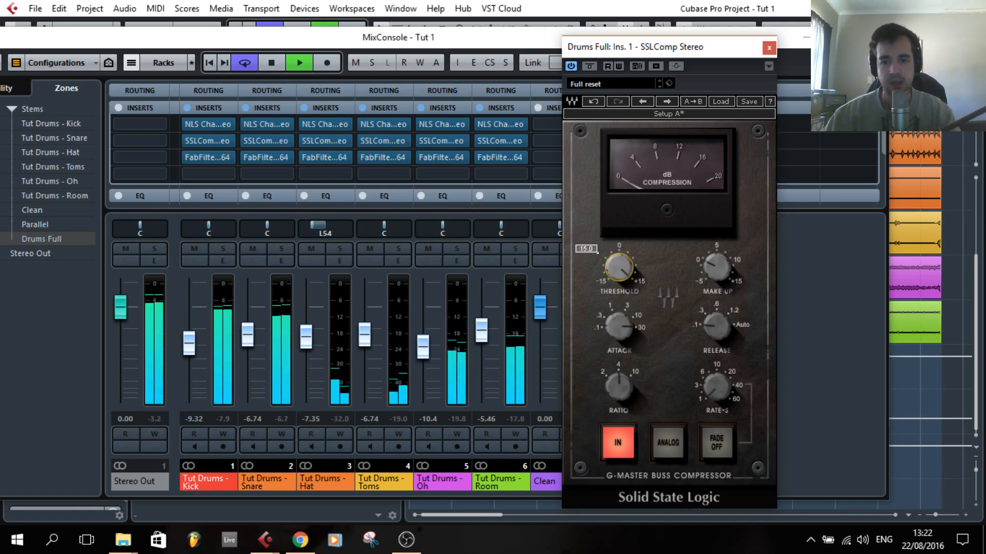
key(space)
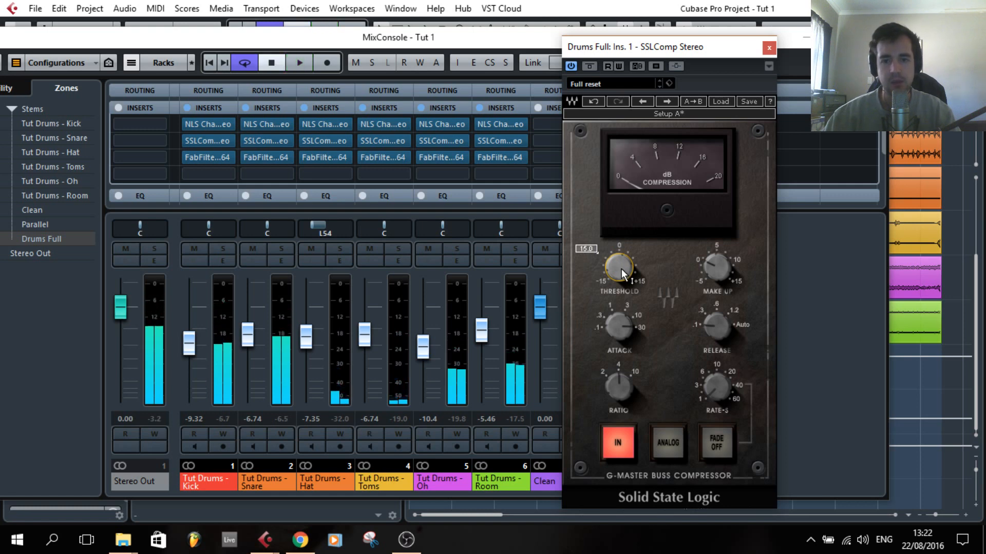
key(space)
drag(623, 268, 623, 298)
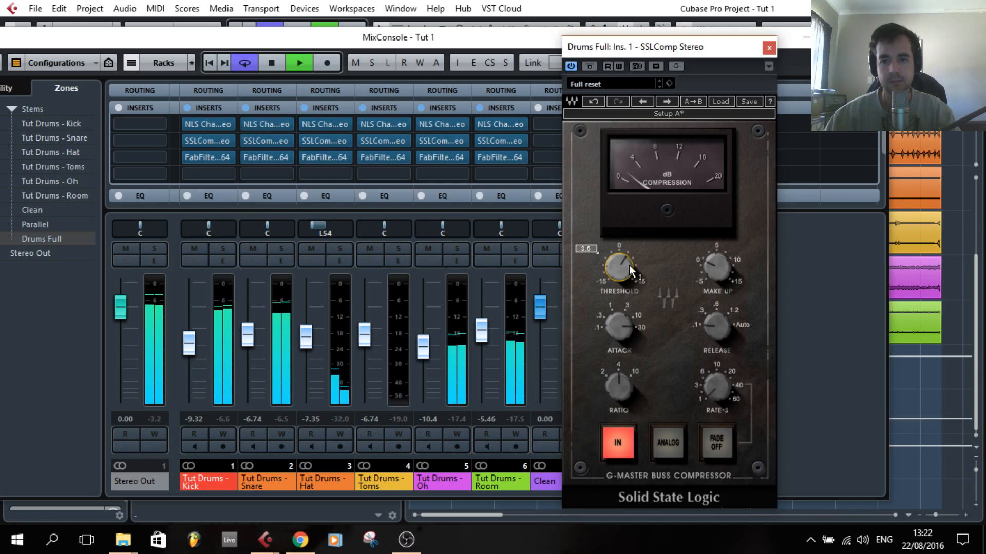
drag(714, 275, 713, 268)
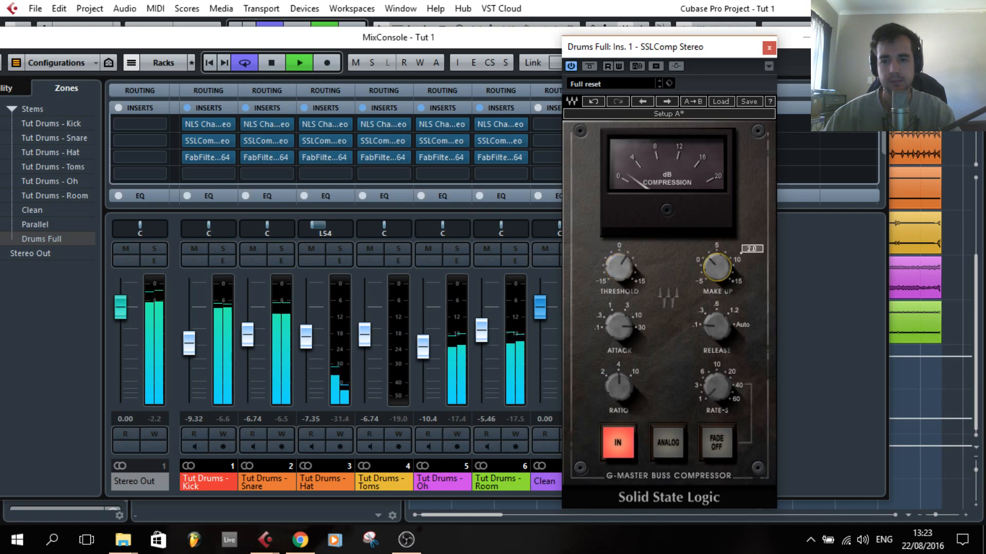
click(627, 276)
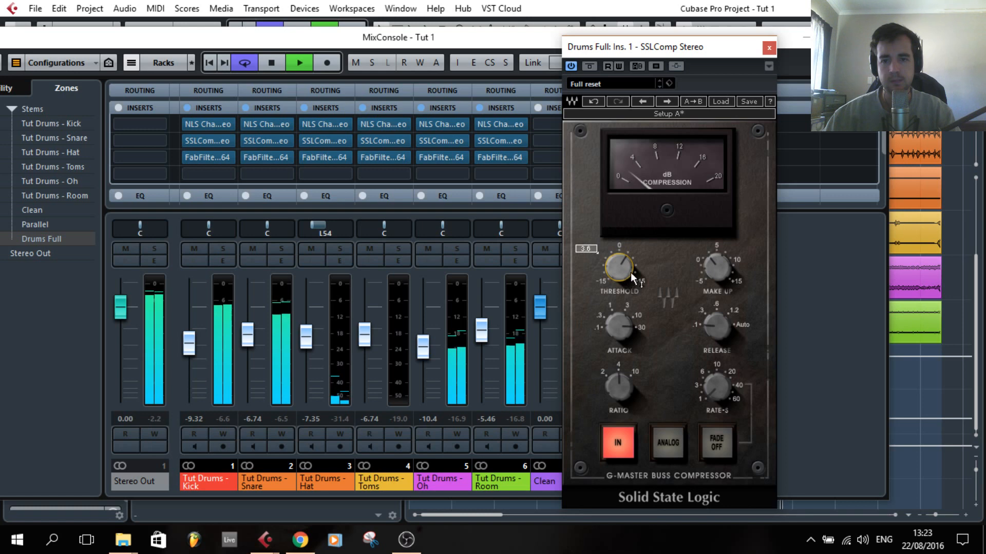
key(space)
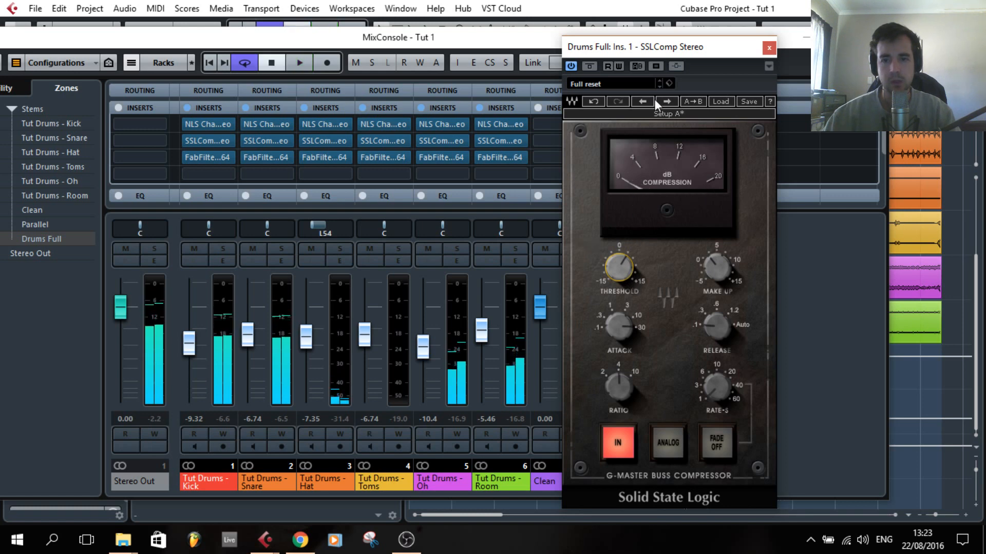
- Compare the playing drums with SSLComp bypassed and active, and lower the Drums Full channel to -3.57 dB
drag(673, 48, 329, 39)
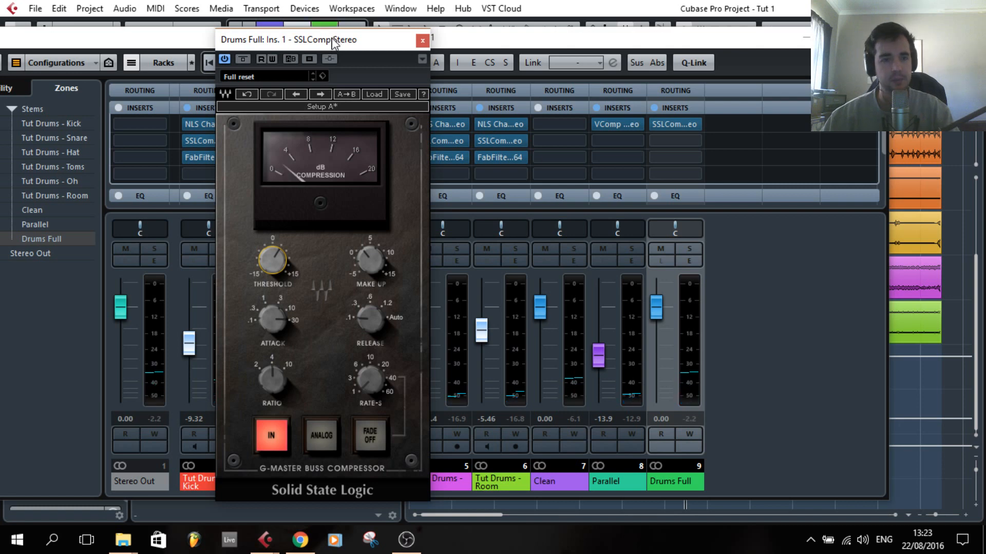
key(space)
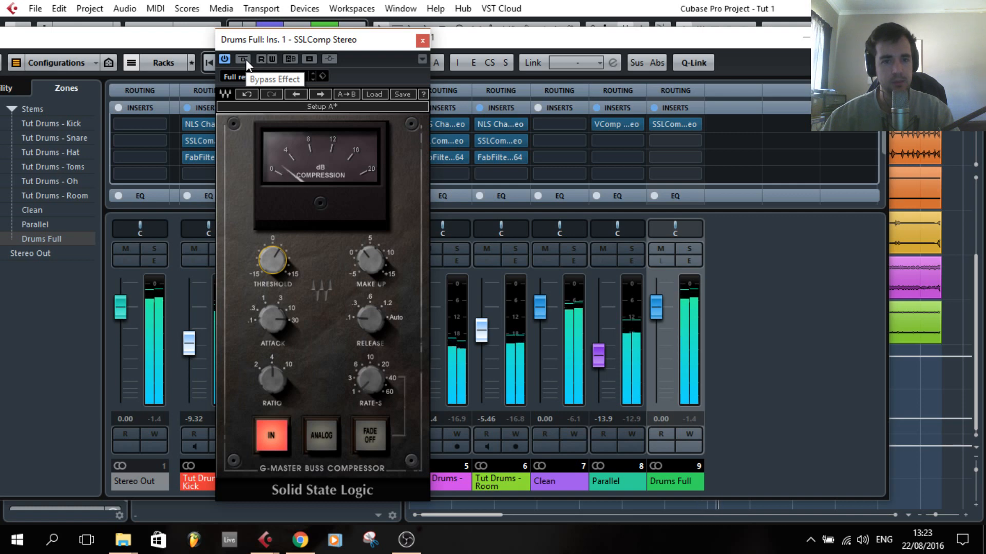
click(246, 60)
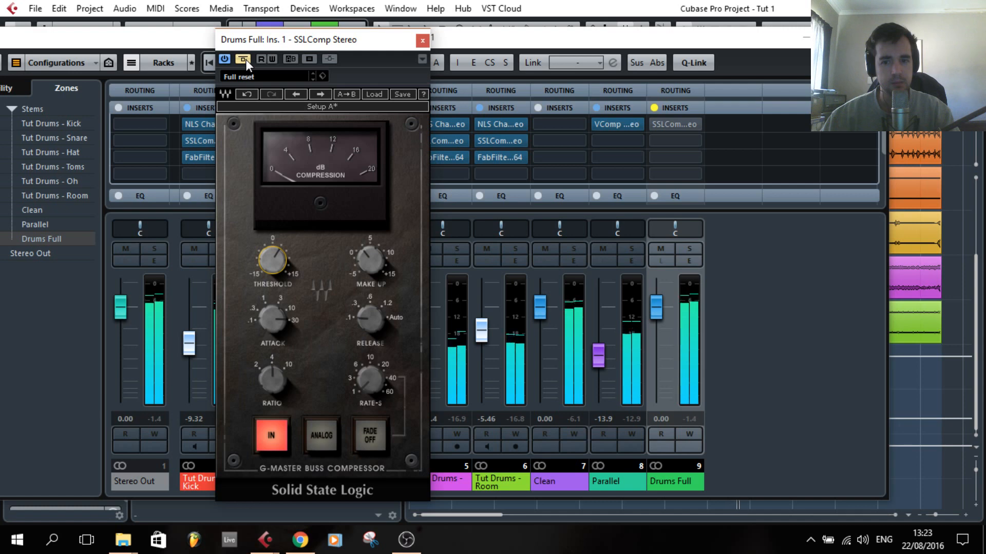
click(245, 60)
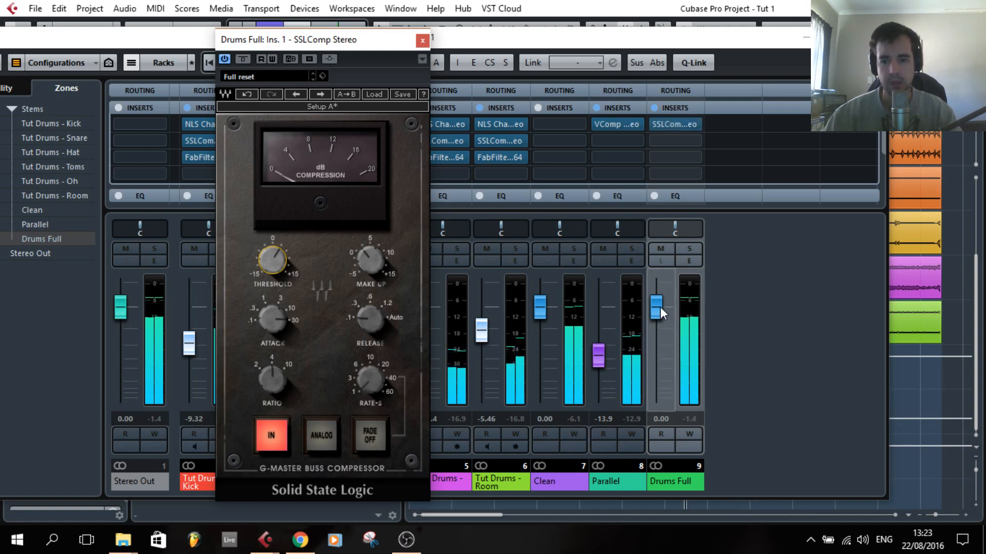
drag(660, 307, 659, 325)
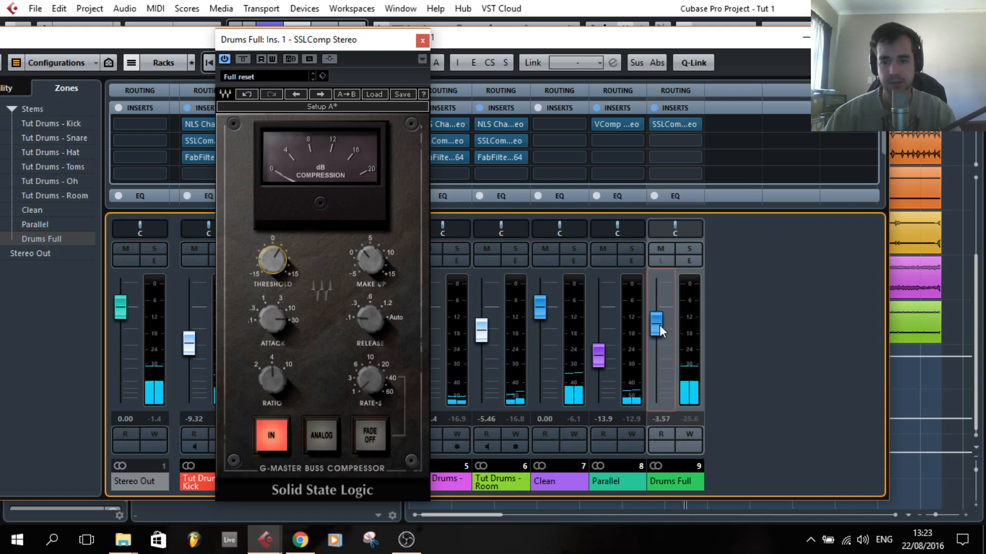
click(423, 41)
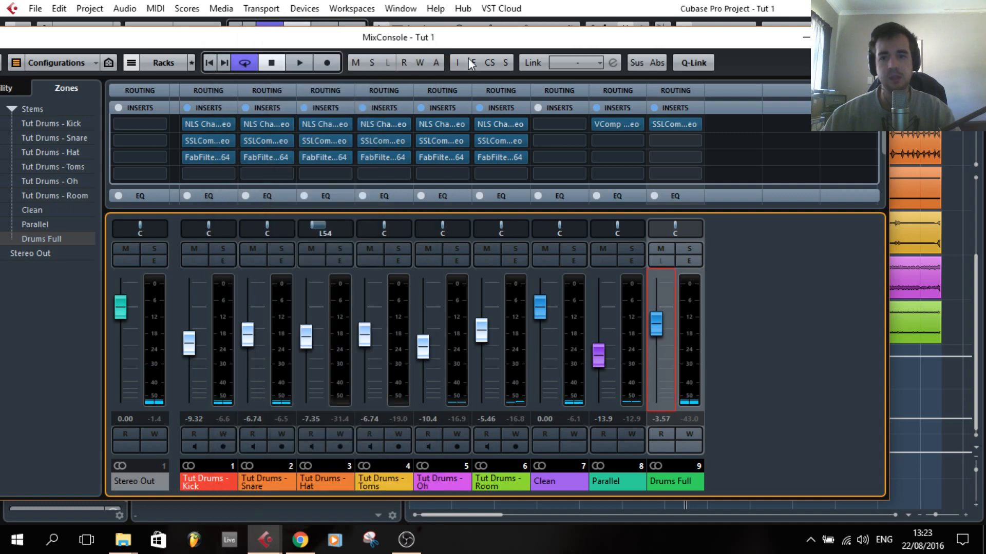
- Insert Kramer Tape Stereo from the Mastering FX collection in Drums Full's second insert slot
click(696, 140)
click(853, 145)
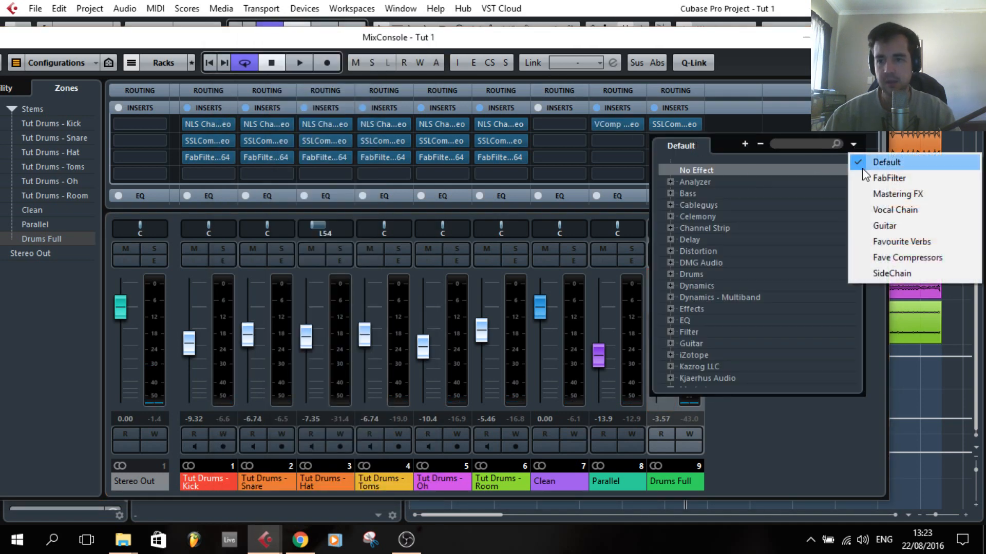
click(875, 192)
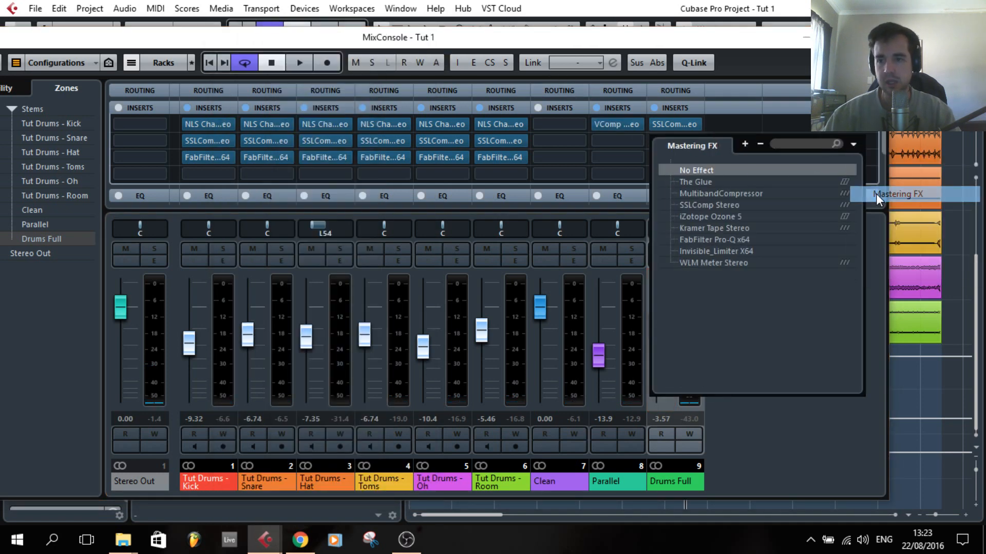
click(716, 226)
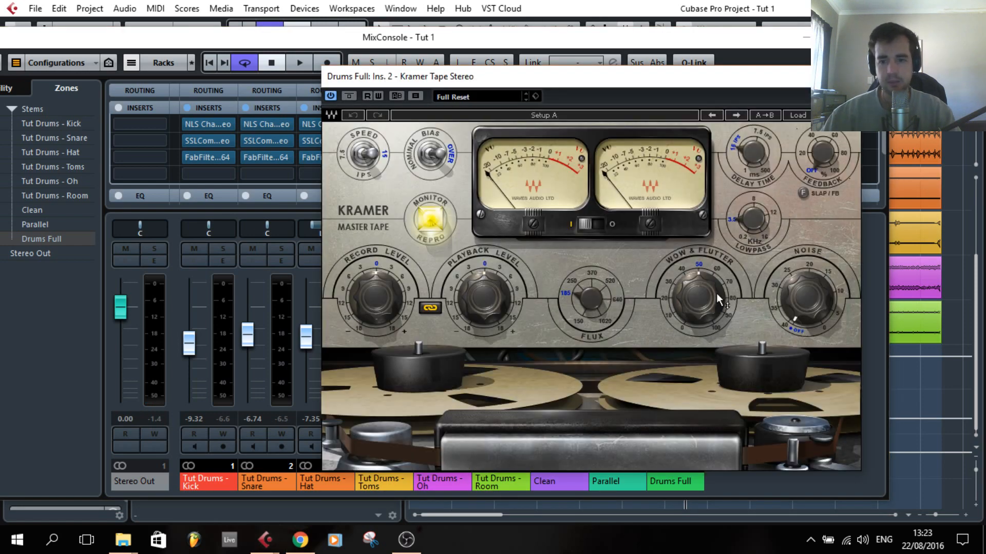
- Set Kramer Tape's wow and flutter to 0 and its flux to about 370
drag(709, 290, 710, 354)
drag(588, 81, 547, 81)
drag(550, 306, 550, 293)
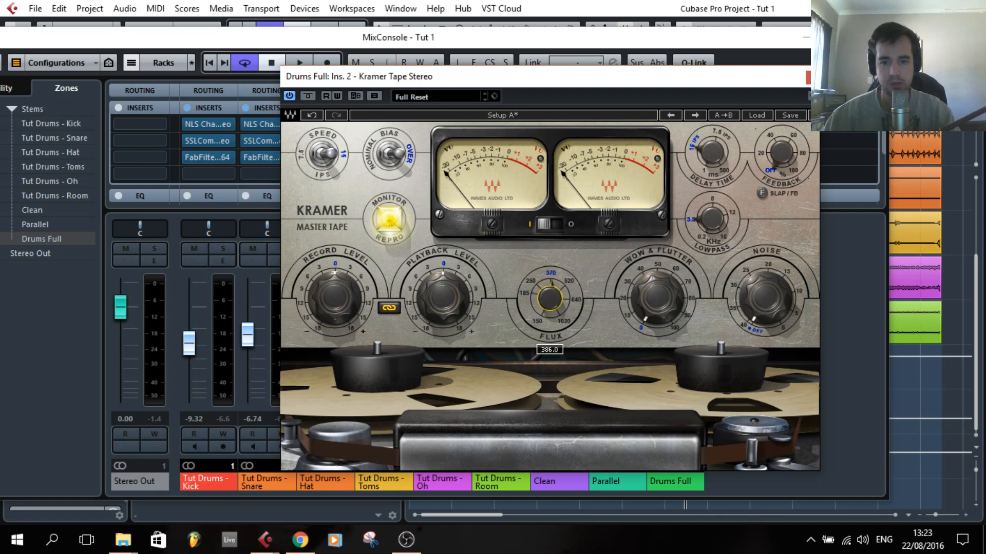
drag(548, 297, 548, 302)
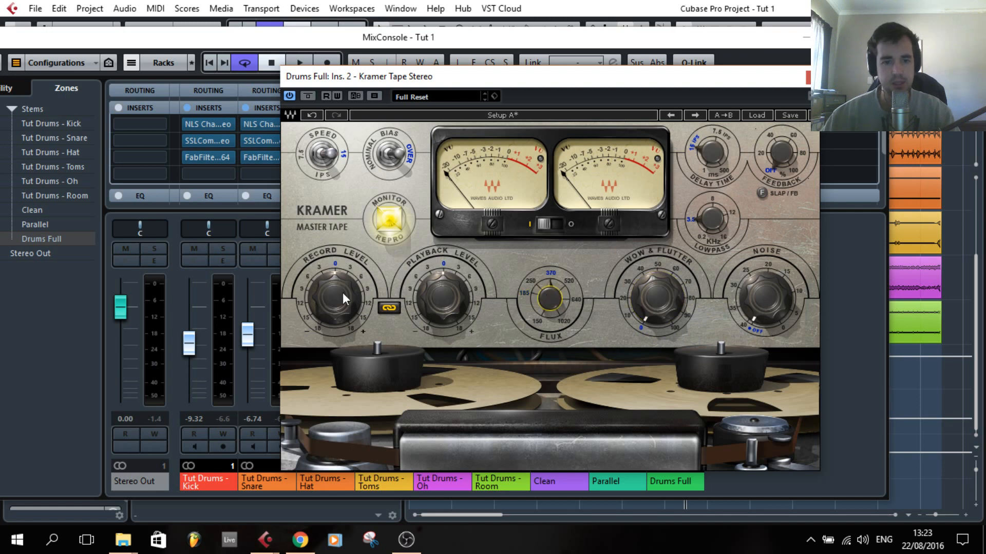
- Sweep Kramer Tape's linked record level across its range, start playback, and settle the record level at about -3
drag(343, 299, 344, 349)
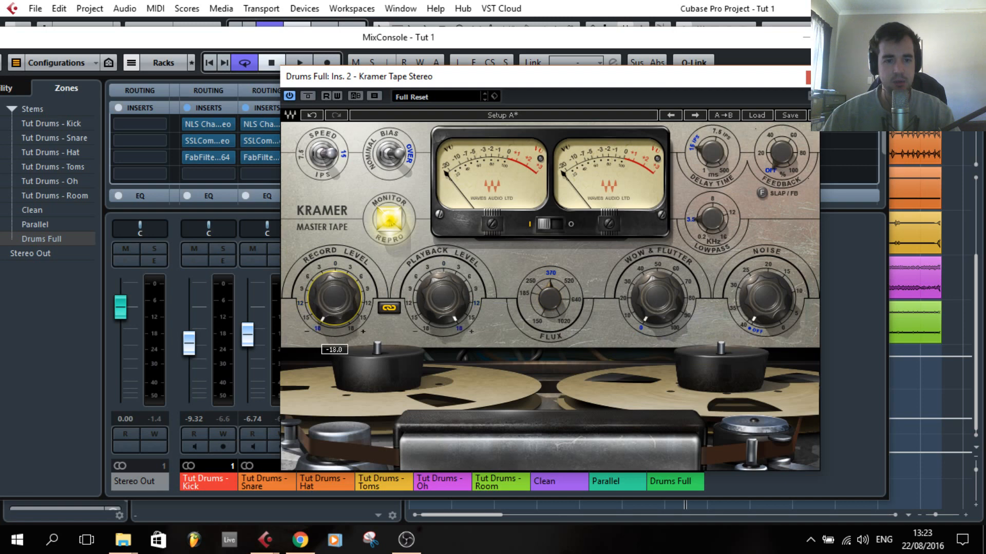
drag(334, 297, 334, 201)
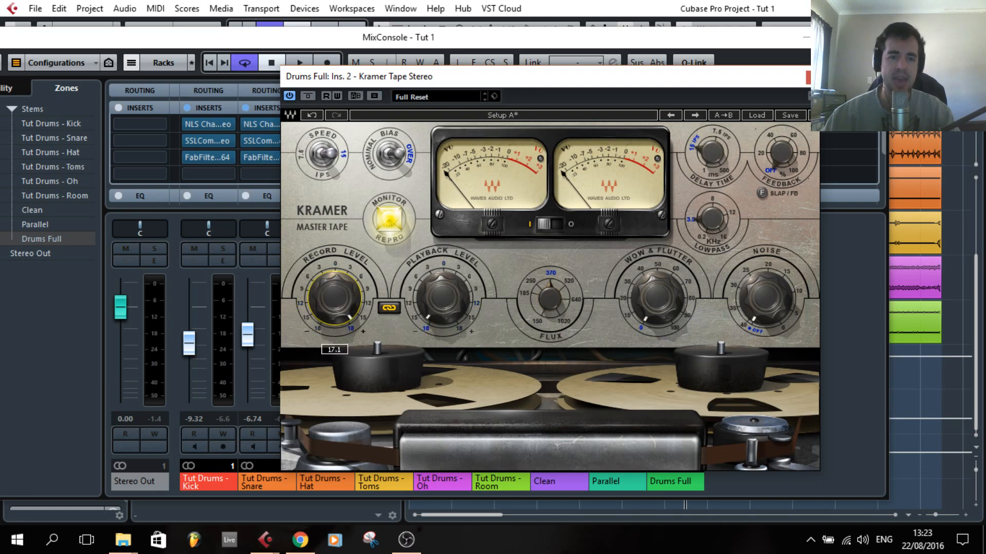
drag(334, 298, 335, 350)
key(space)
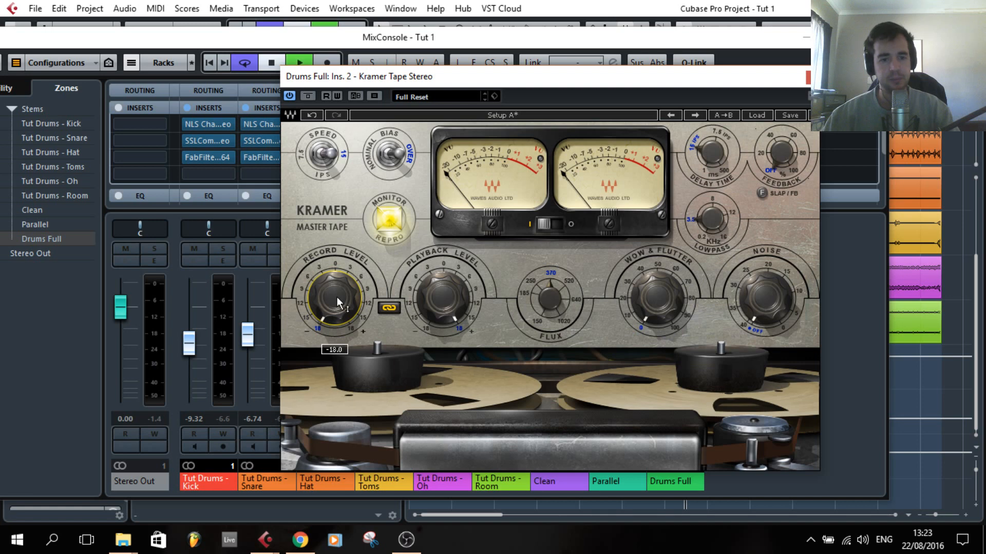
drag(337, 303, 337, 250)
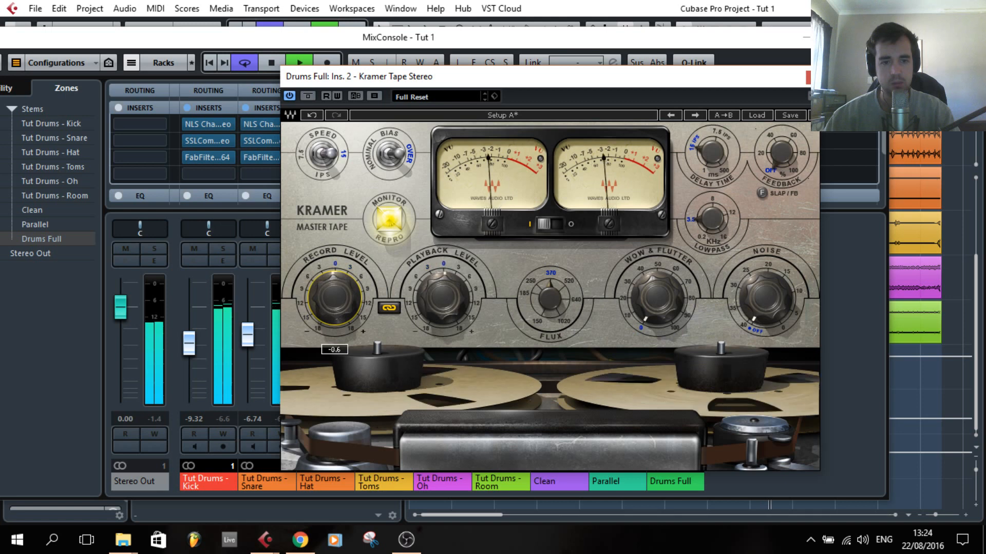
- Compare the playing drums with Kramer Tape bypassed and active, stop playback, and raise the Drums Full channel to -2.68 dB
click(310, 97)
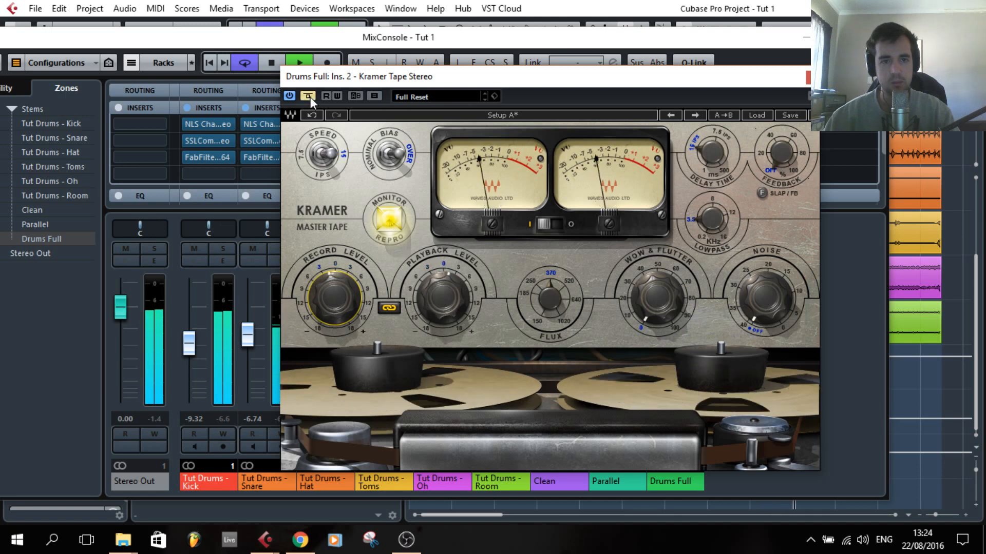
click(308, 96)
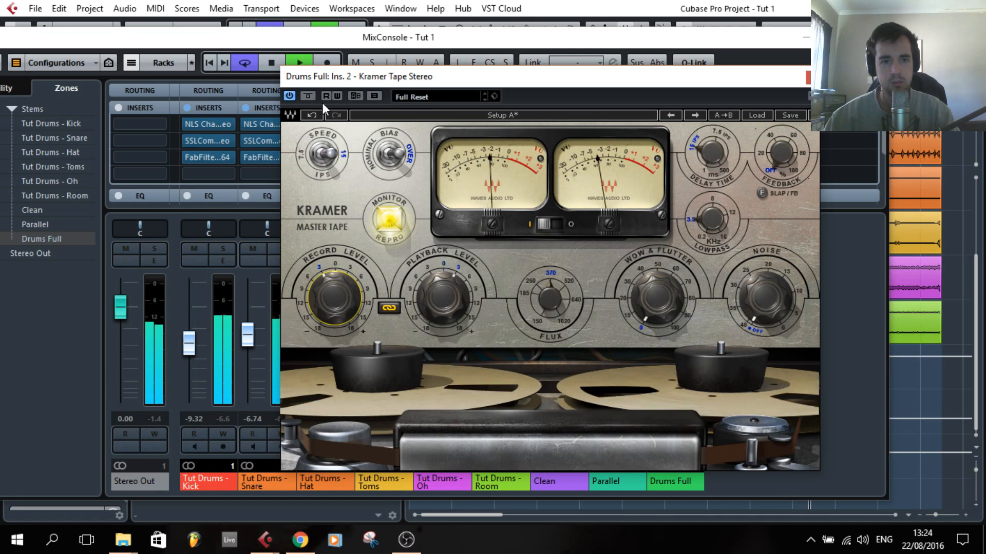
click(309, 96)
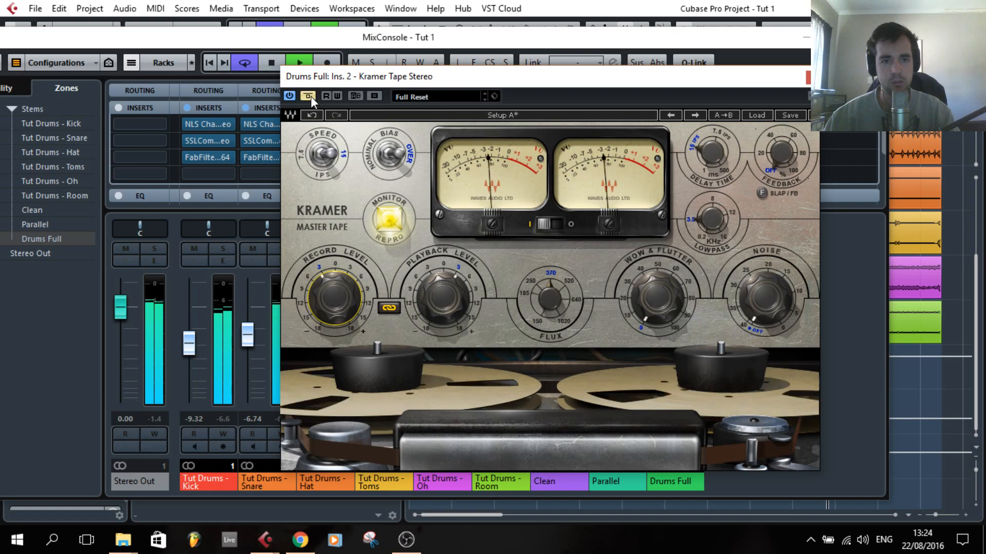
click(309, 96)
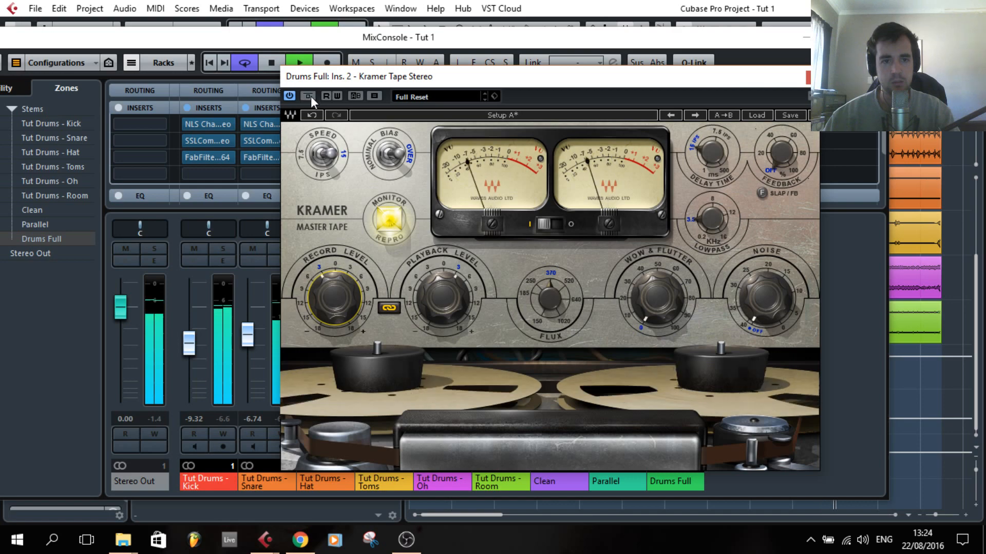
click(813, 77)
key(space)
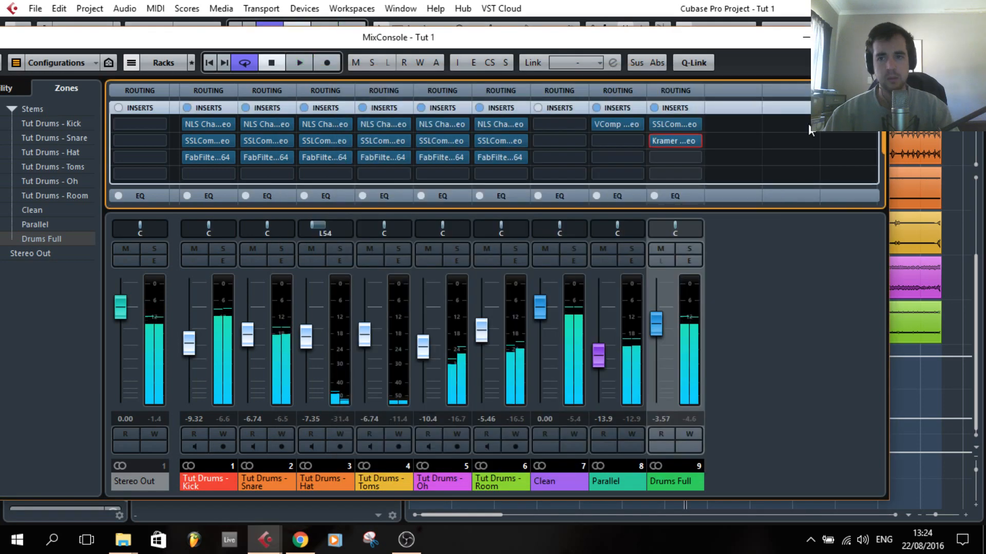
drag(657, 323, 664, 302)
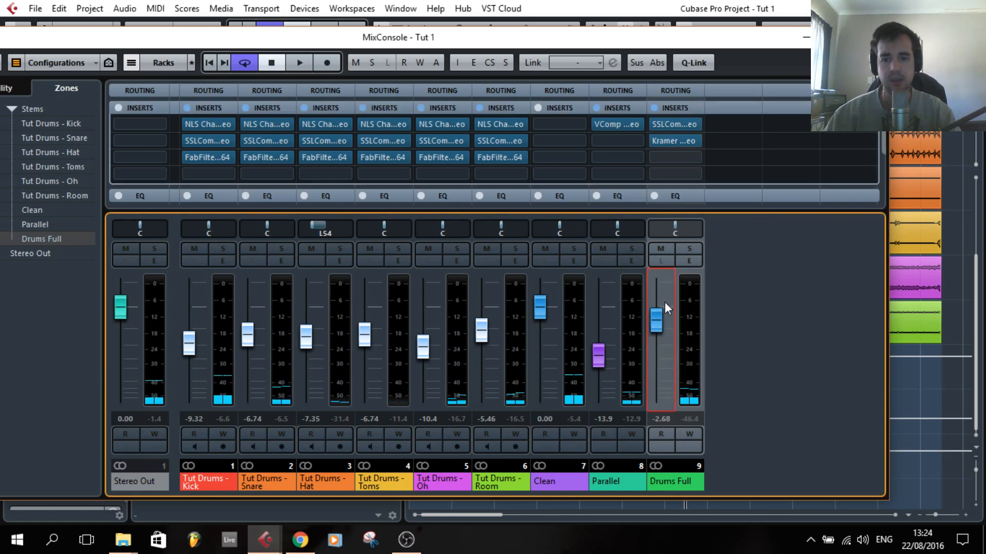
- Insert VEQ4 Stereo in Drums Full's third insert slot, searching the Default plug-in collection for "veq"
click(696, 158)
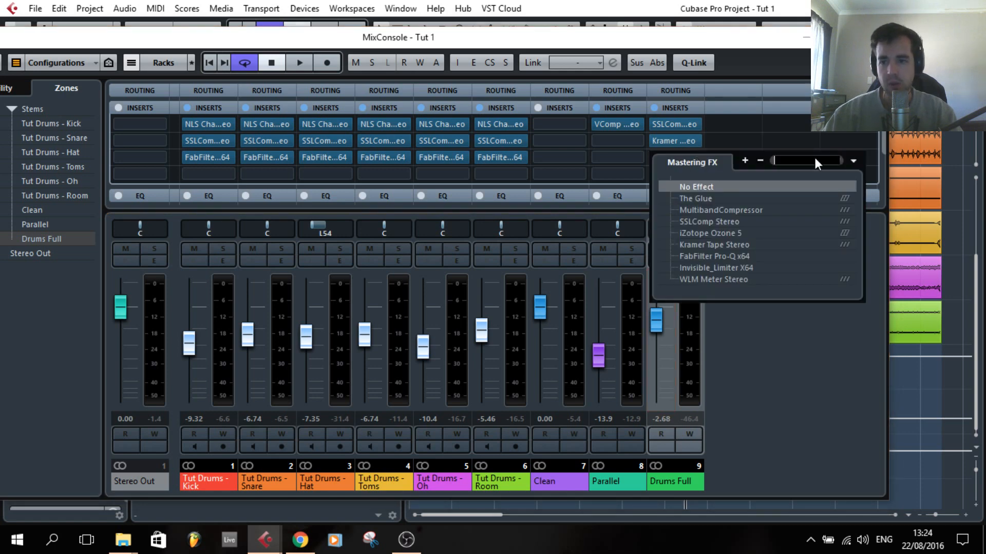
click(852, 160)
click(885, 179)
click(783, 160)
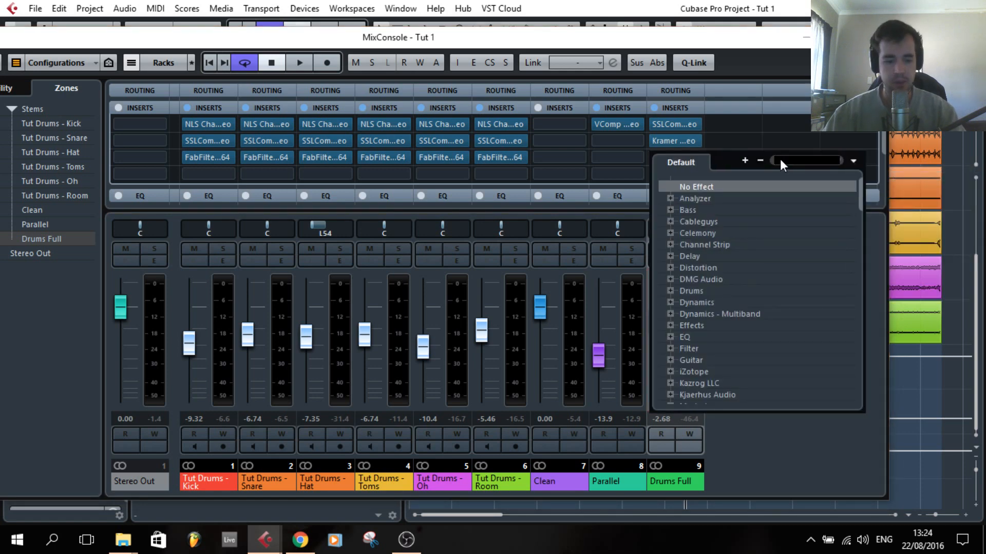
text(veq)
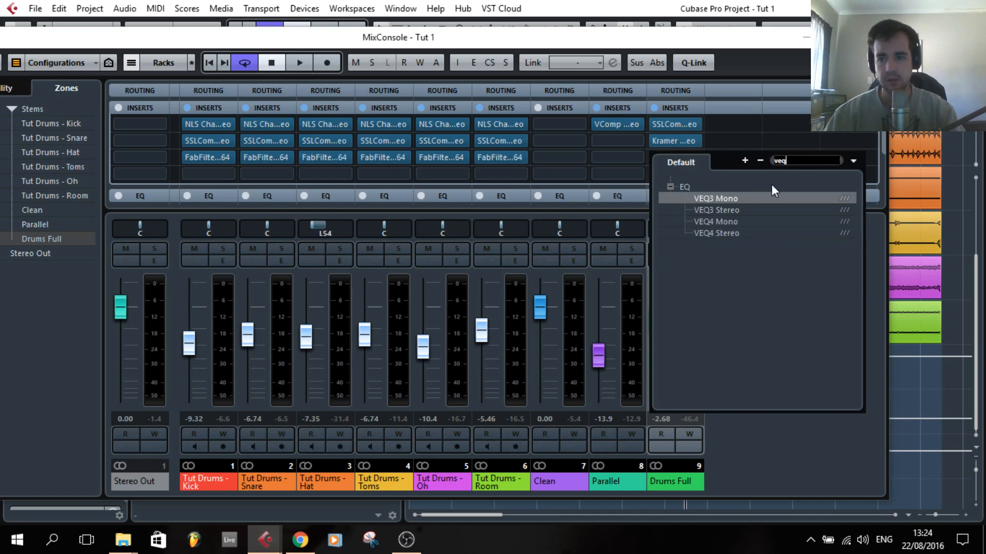
click(730, 232)
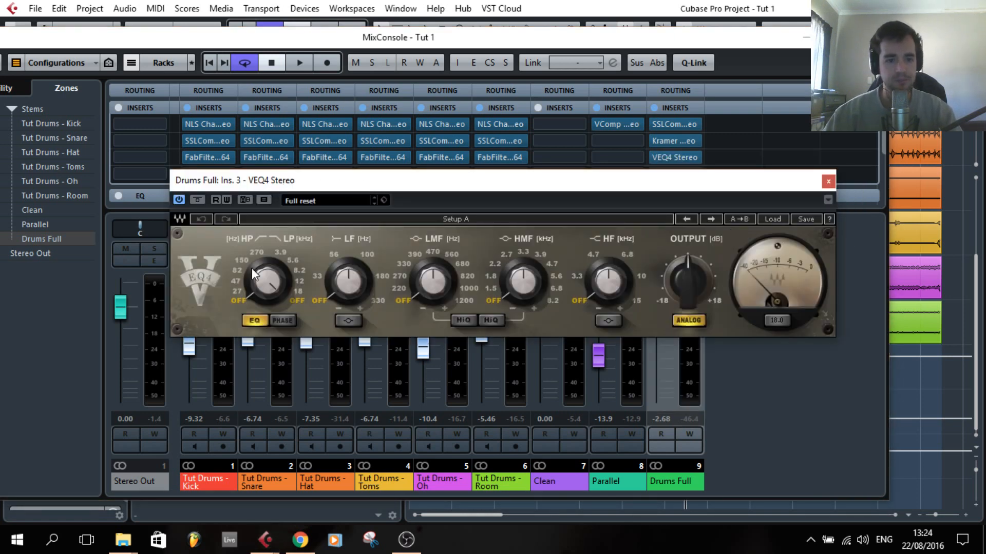
- Set VEQ4's high-pass filter to 27 Hz, switch off analog mode, and boost the LF band slightly at 56 Hz
drag(251, 294, 250, 288)
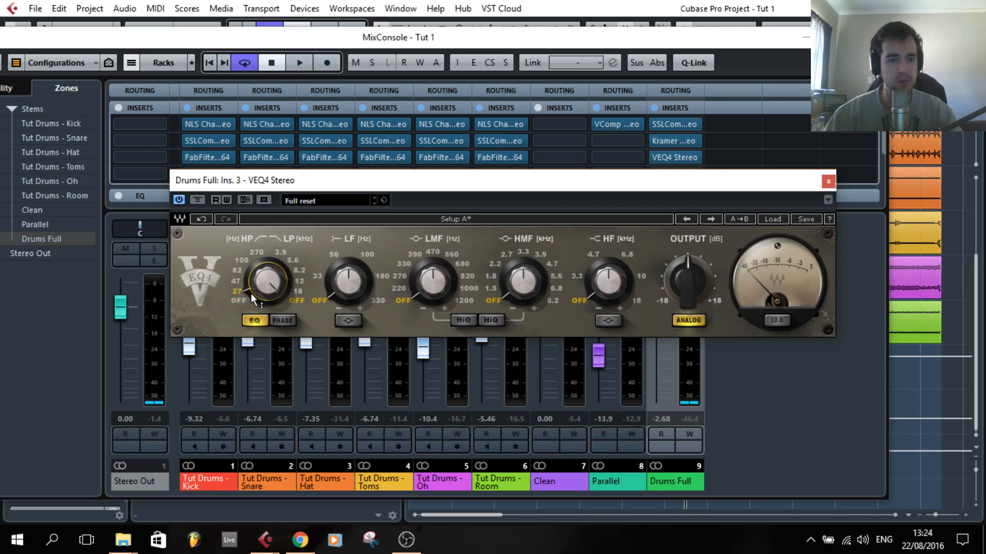
click(679, 321)
drag(337, 302, 337, 296)
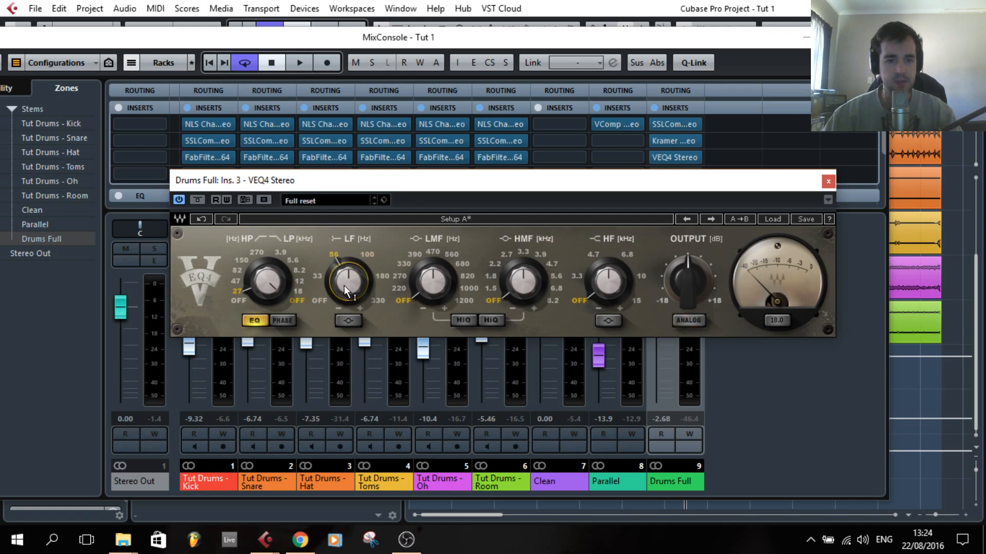
drag(365, 187, 384, 186)
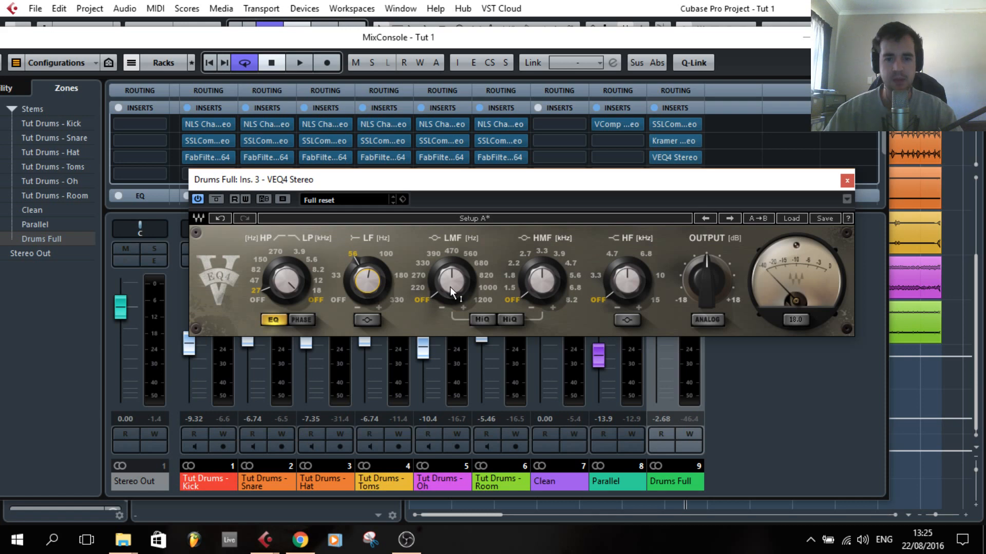
- Cut VEQ4's LMF band by 1.5 dB at 470 Hz and boost the HMF band slightly at 5.6 kHz
mouse_move(449, 287)
mouse_down()
mouse_move(440, 291)
mouse_move(448, 288)
mouse_up()
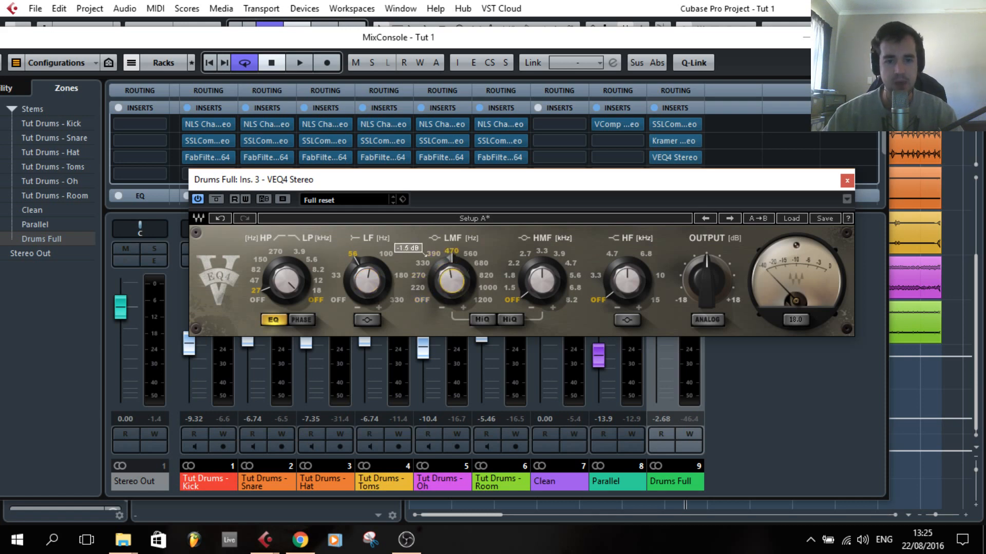
drag(525, 285, 525, 267)
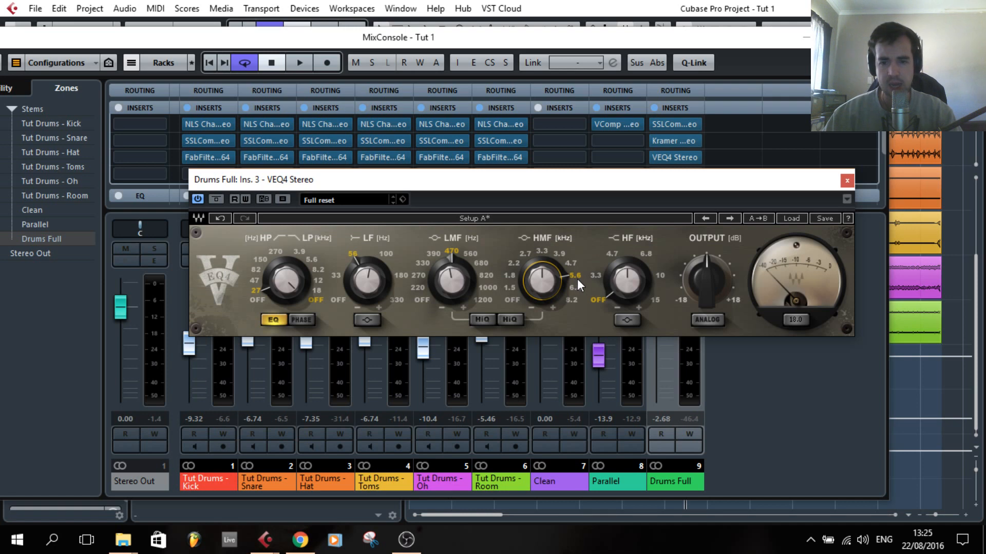
drag(536, 281, 536, 279)
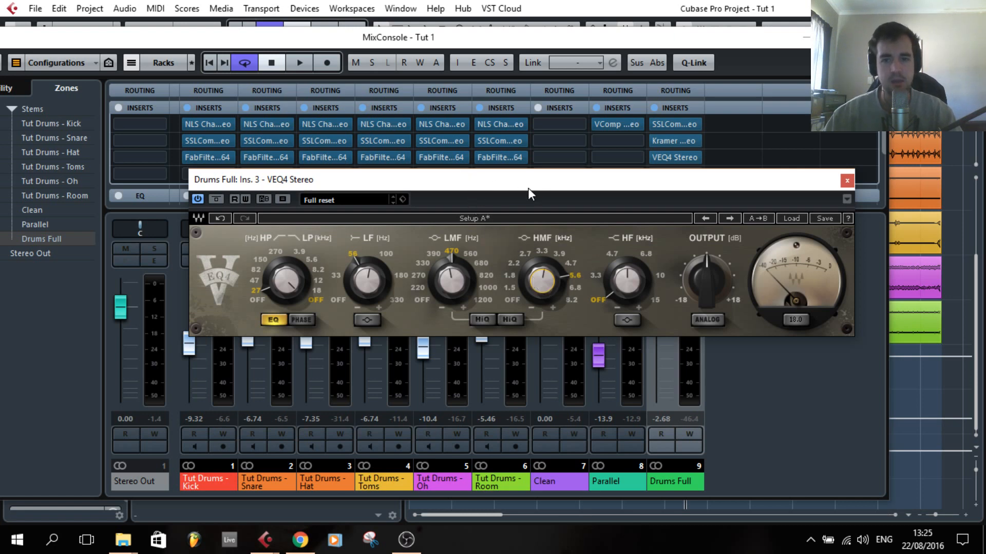
- Compare the playing drums with VEQ4 bypassed and active, stop playback, and raise the Drums Full channel to -2.51 dB
key(space)
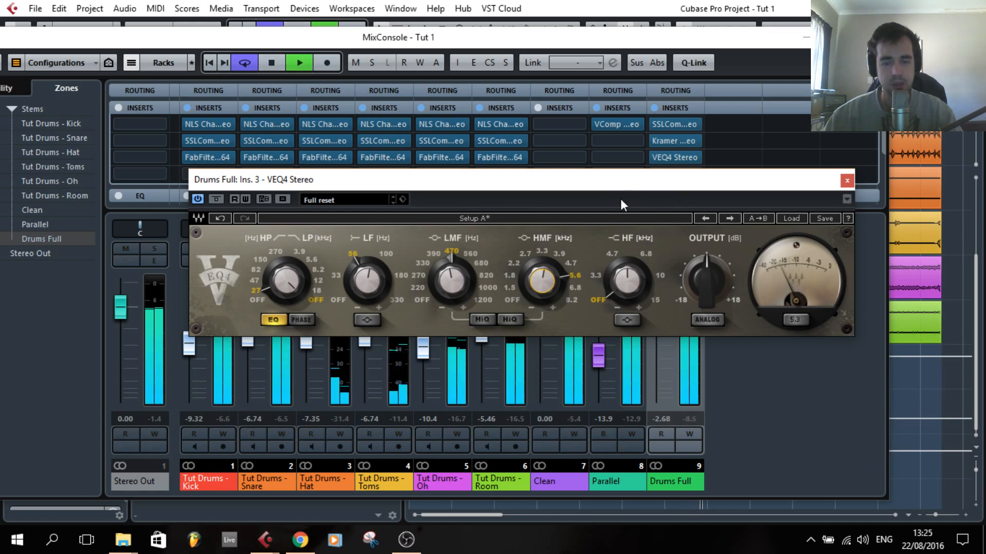
drag(762, 188, 658, 104)
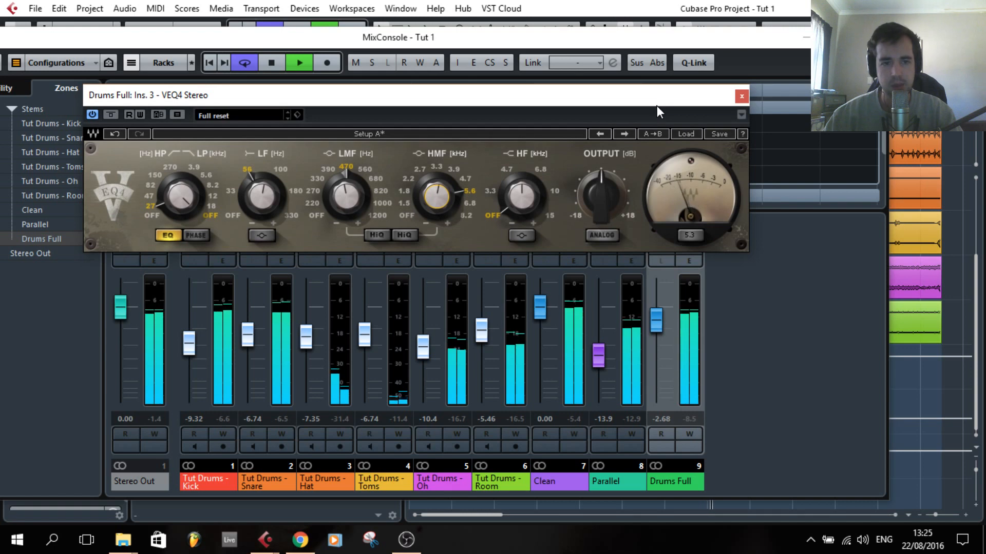
click(110, 114)
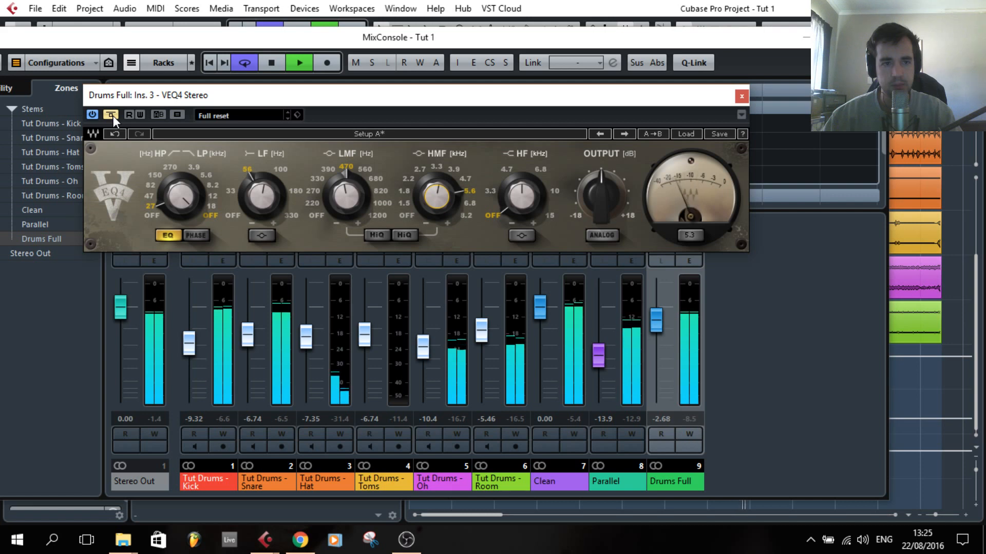
click(111, 115)
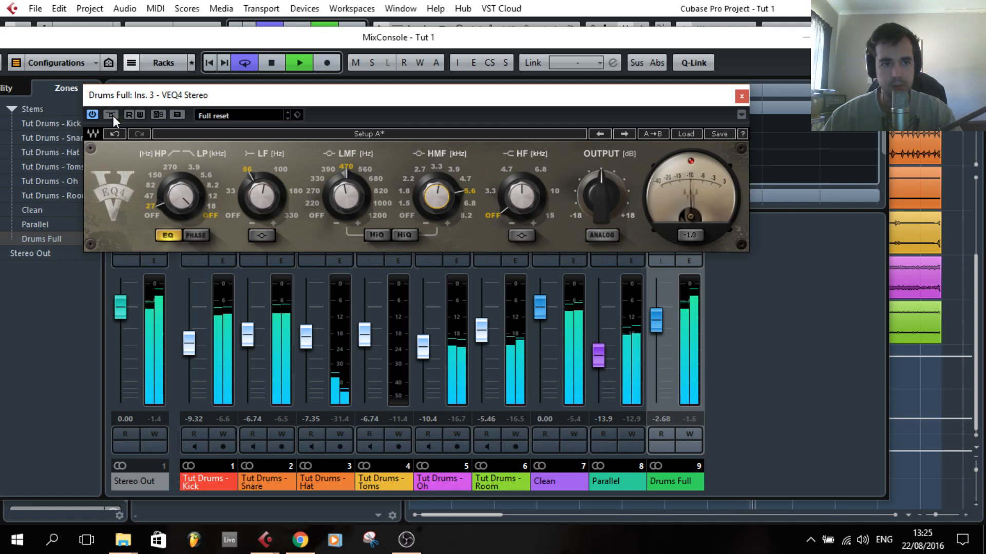
key(space)
click(741, 99)
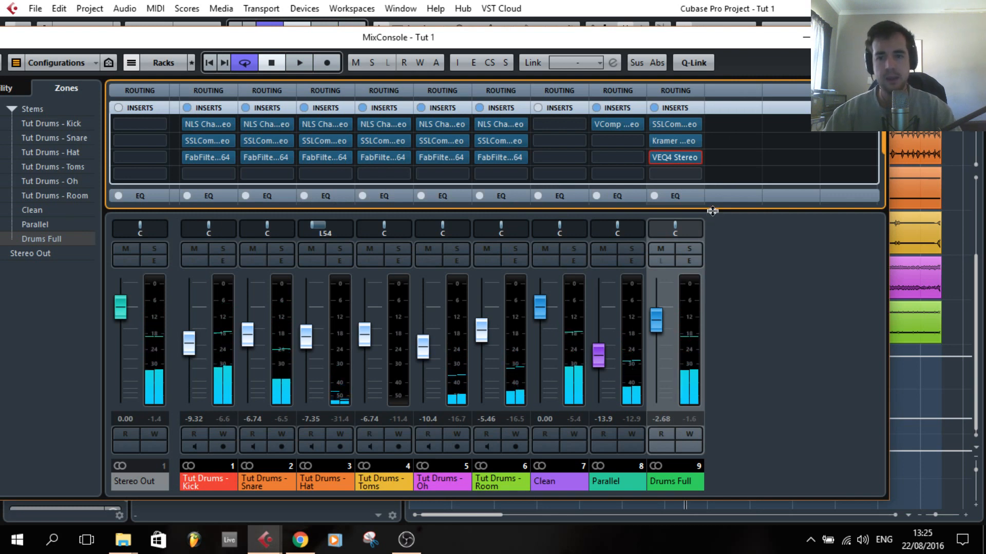
click(657, 316)
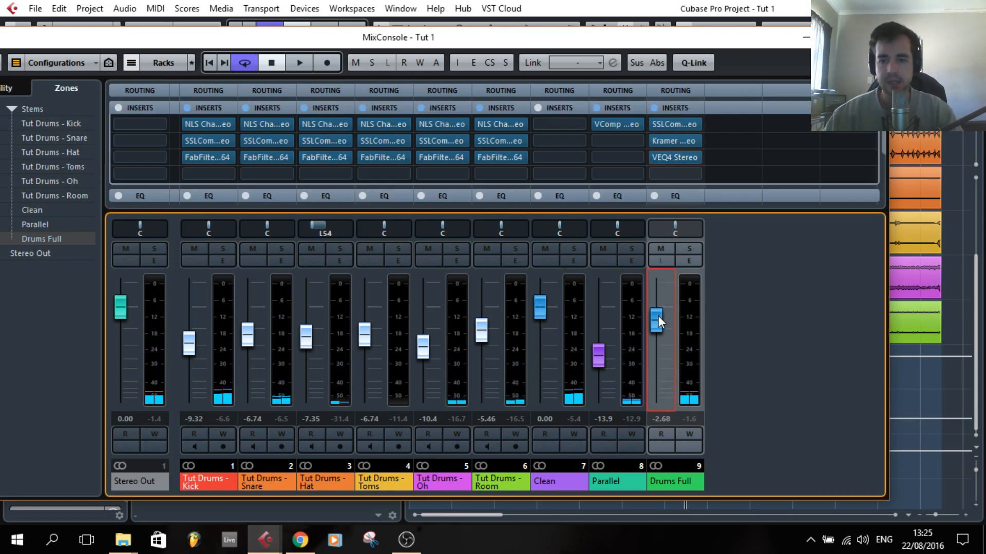
drag(657, 316, 657, 314)
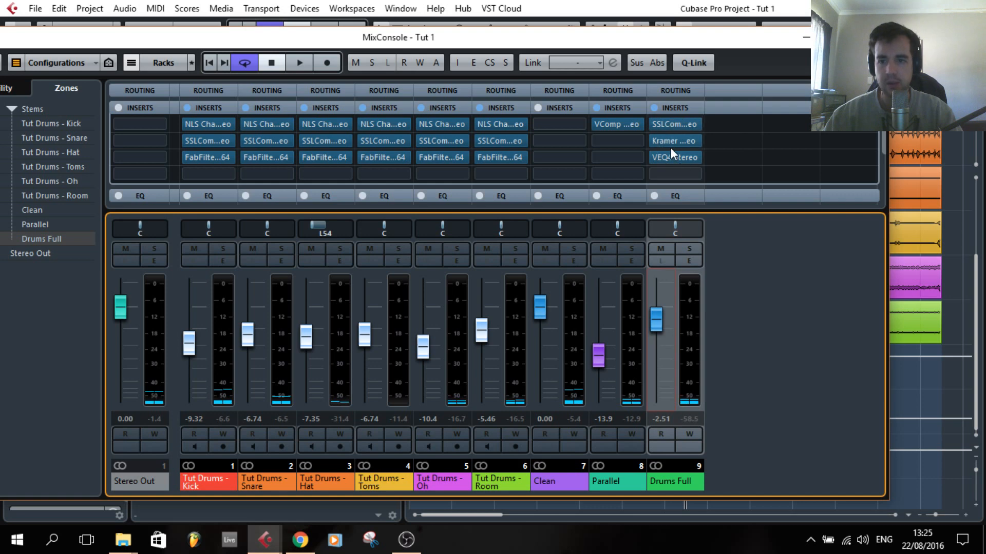
- Play the drums and compare them with all of Drums Full's inserts bypassed and active, and stop playback
mouse_move(673, 162)
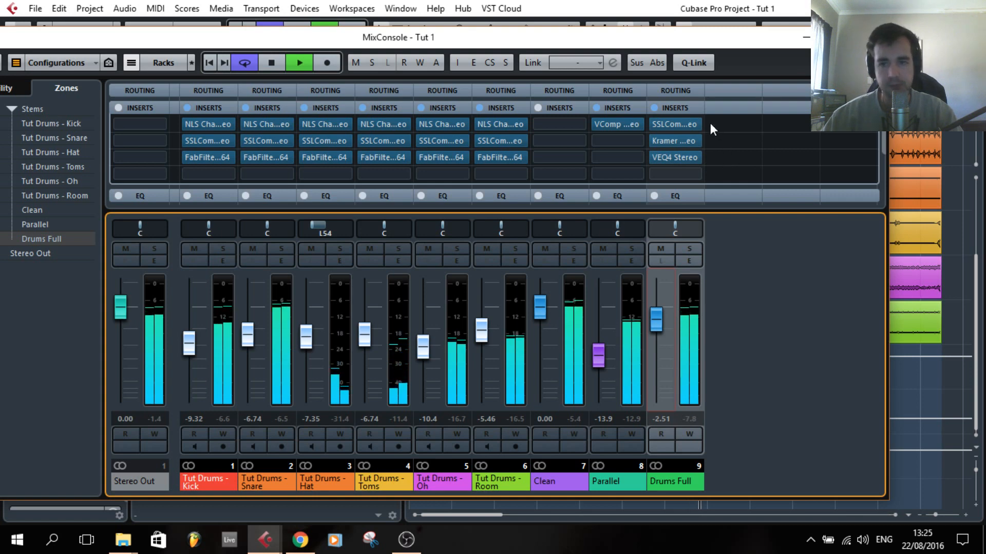
click(654, 108)
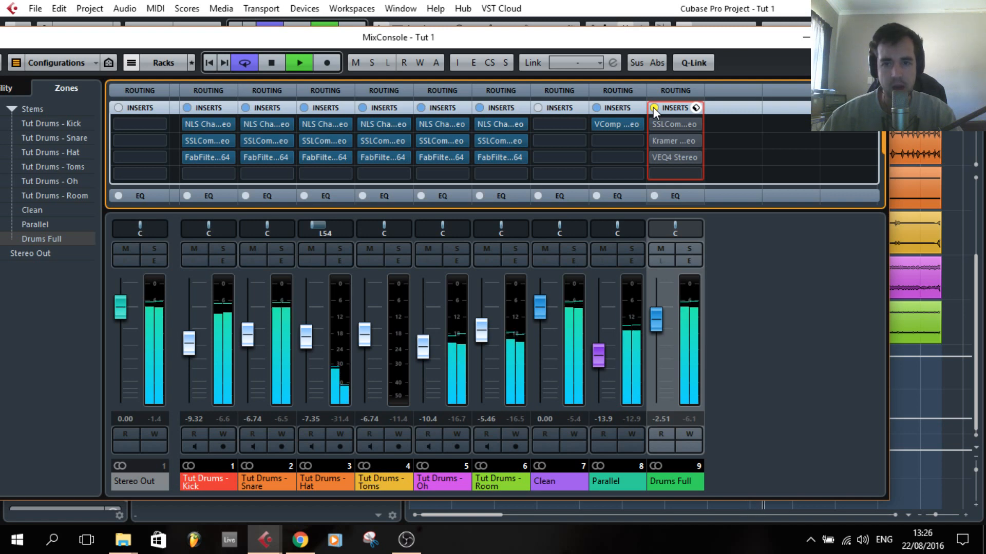
click(653, 107)
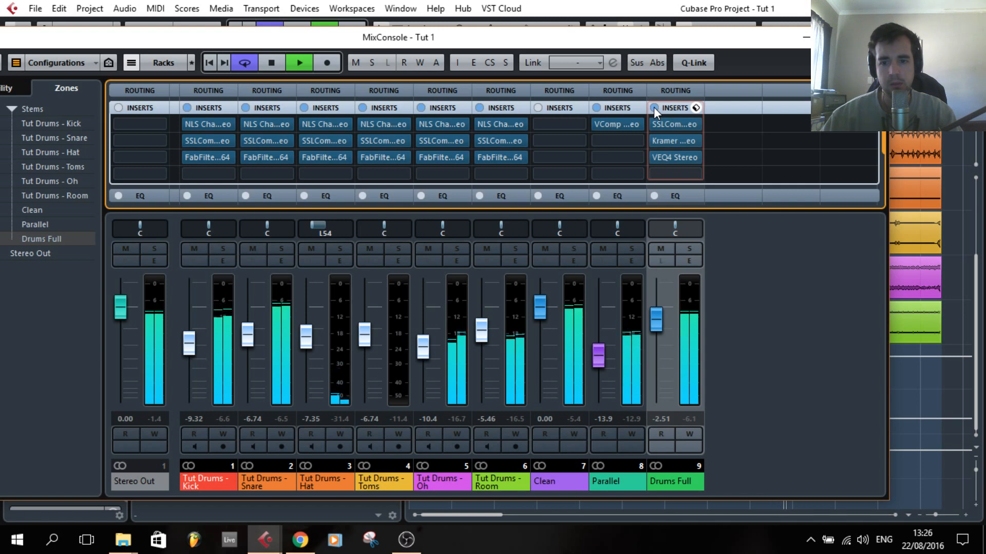
key(space)
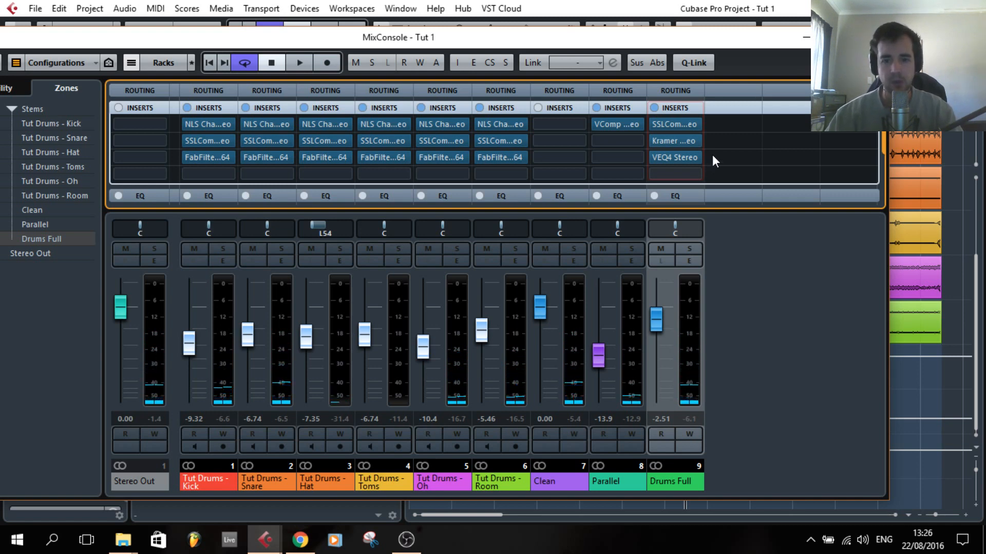
- Reposition the MixConsole window so the whole channel list and mixer are in view, adjusting its size slightly
drag(526, 37, 574, 31)
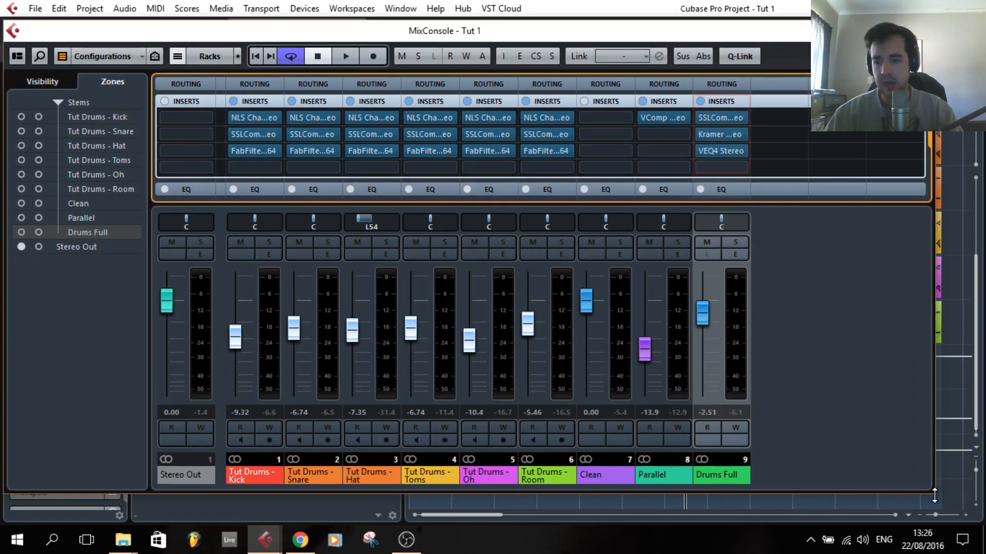
drag(934, 495, 935, 498)
drag(683, 38, 725, 38)
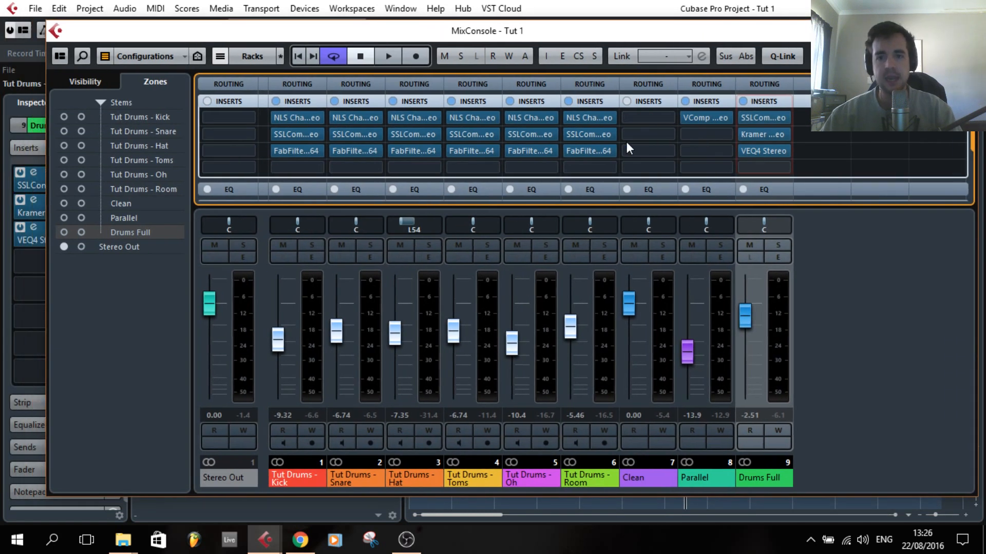
scroll(626, 142, down, 3)
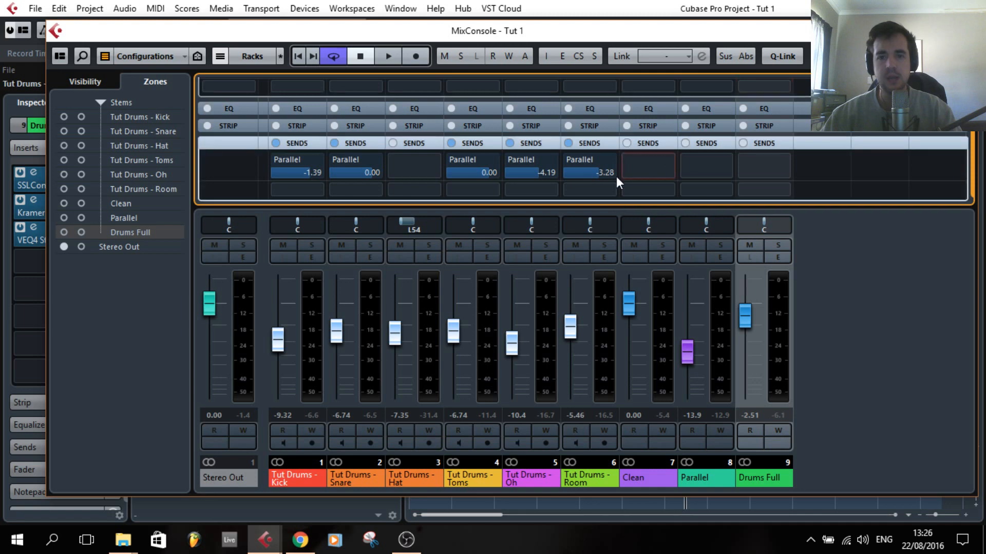
scroll(616, 177, up, 3)
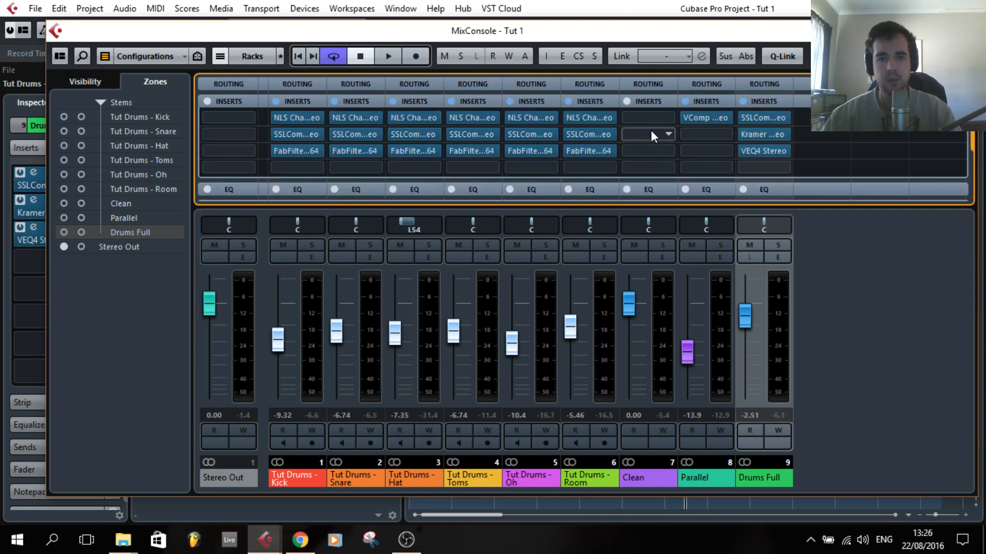
drag(638, 31, 624, 29)
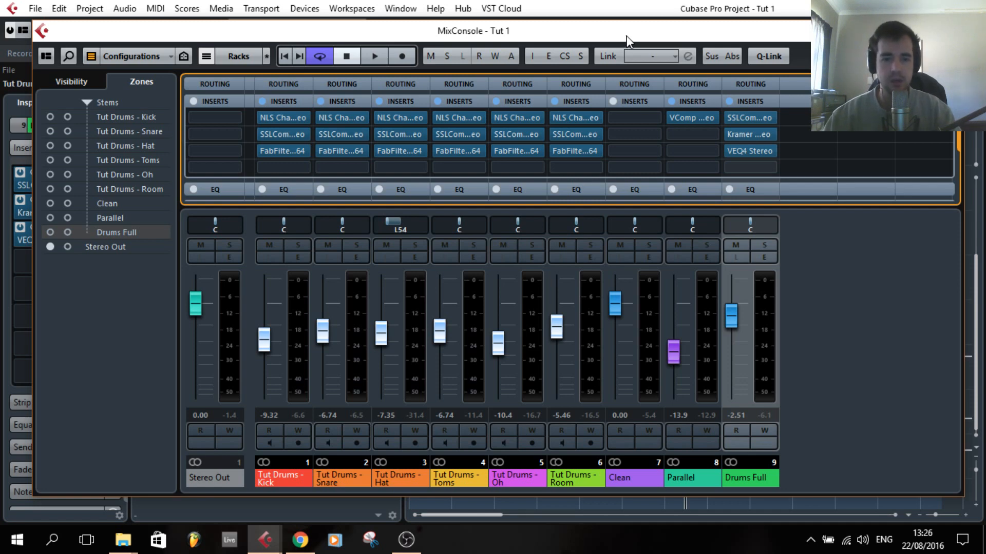
drag(626, 37, 614, 35)
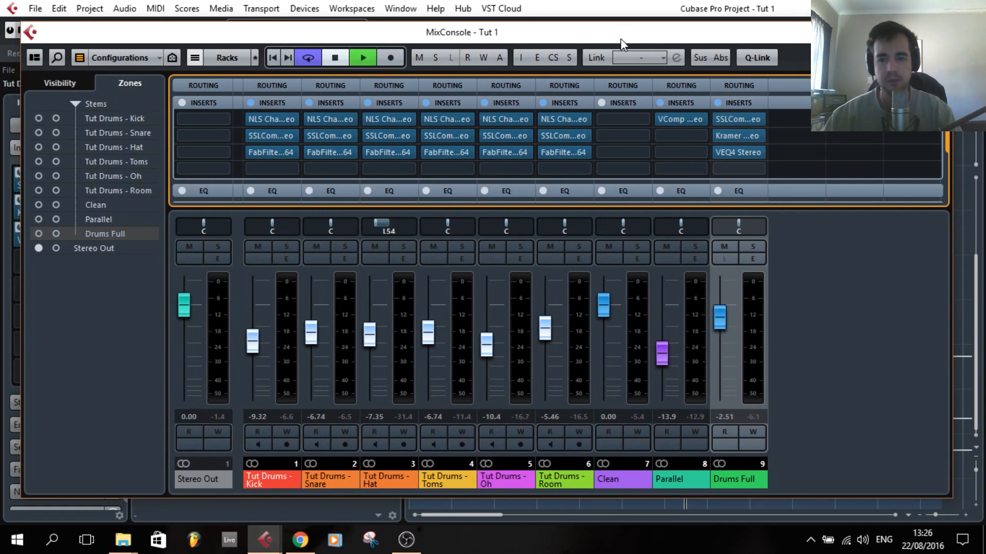
- Play the drums, select the channels from Kick through Drums Full, compare them with all inserts bypassed and active, and stop playback
key(space)
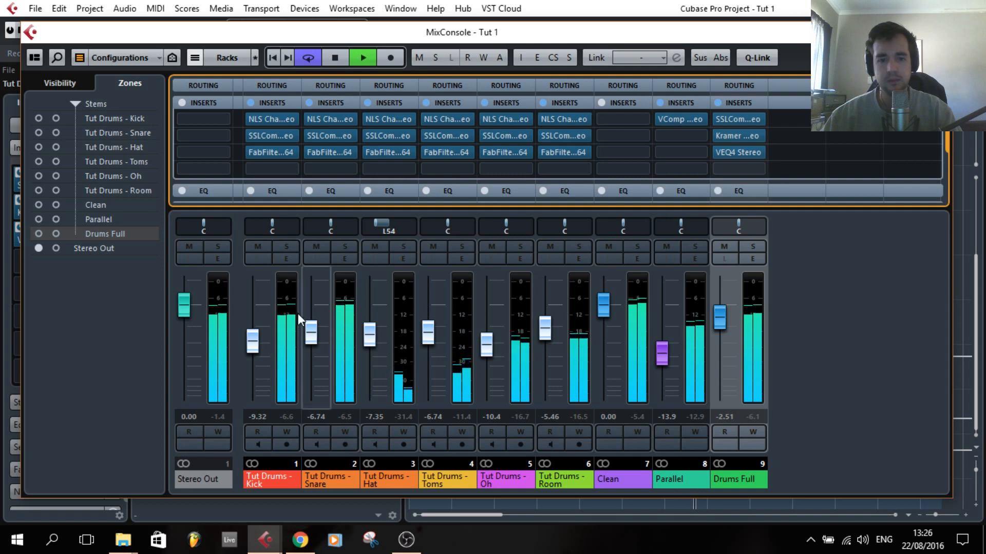
shift+click(286, 326)
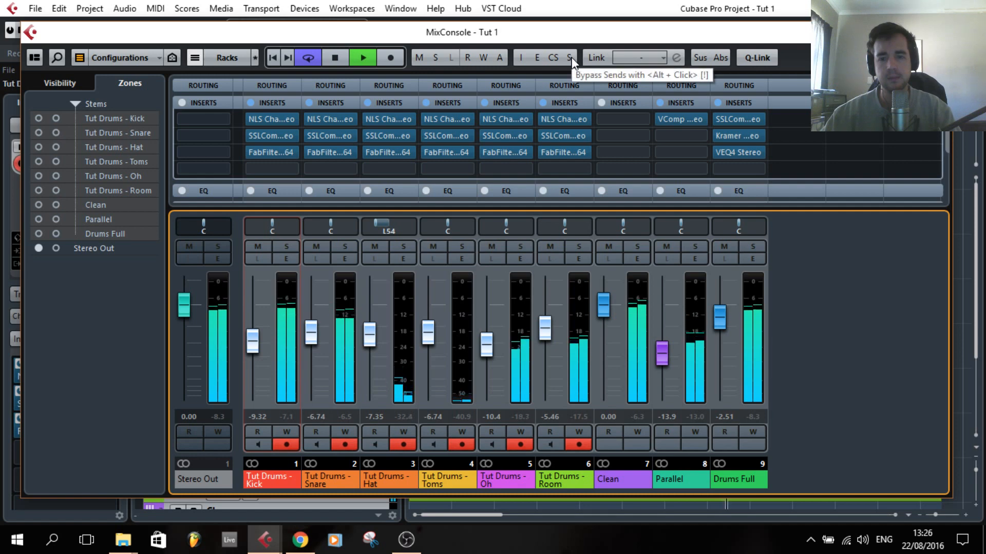
click(524, 59)
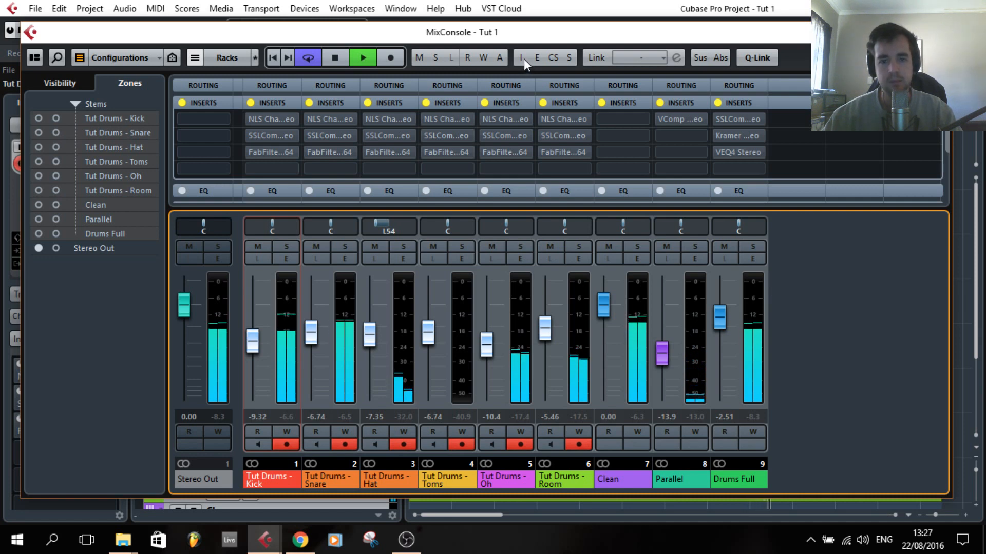
click(526, 57)
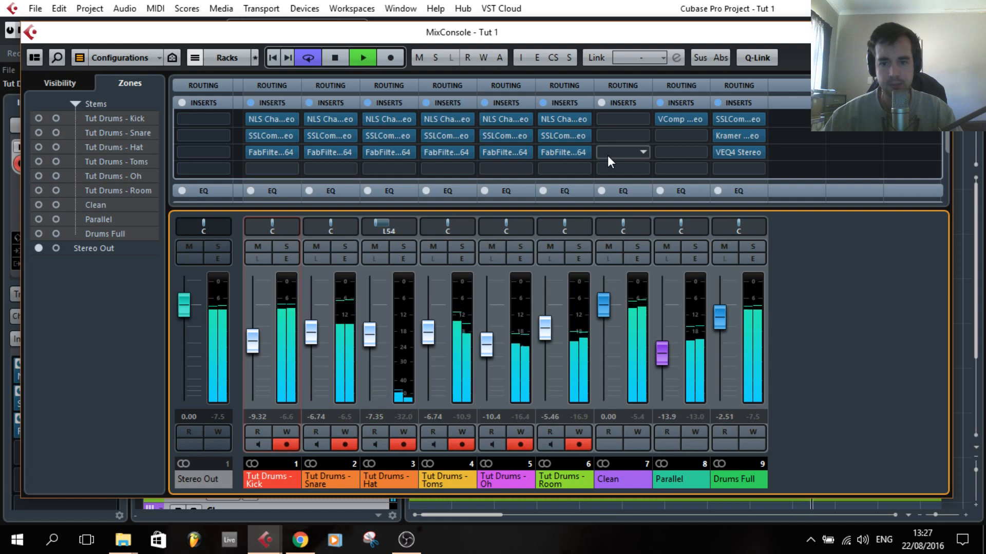
key(space)
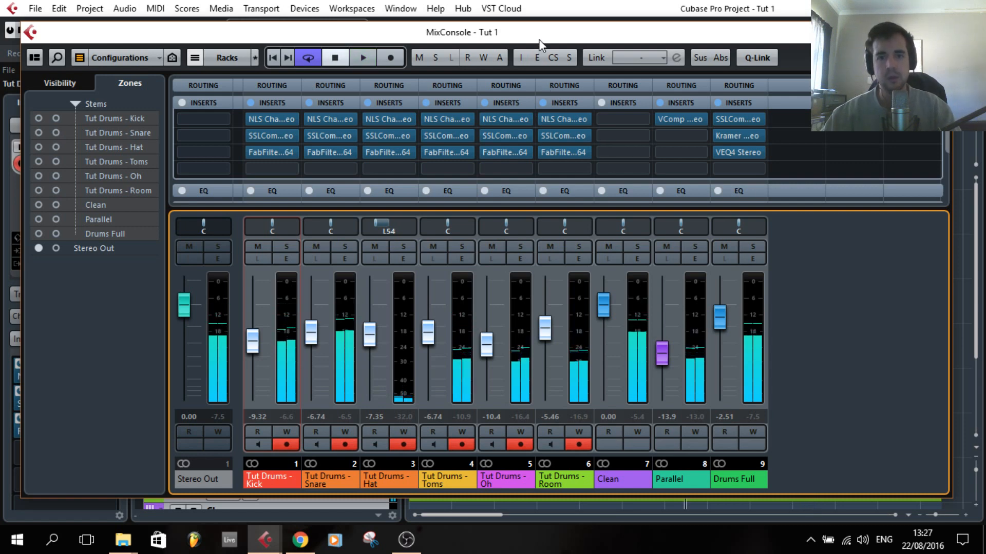
- Inspect the Kick channel's FabFilter Pro-Q curve, close the plug-in, and review the stems' sends to the Parallel channel
drag(539, 36, 566, 35)
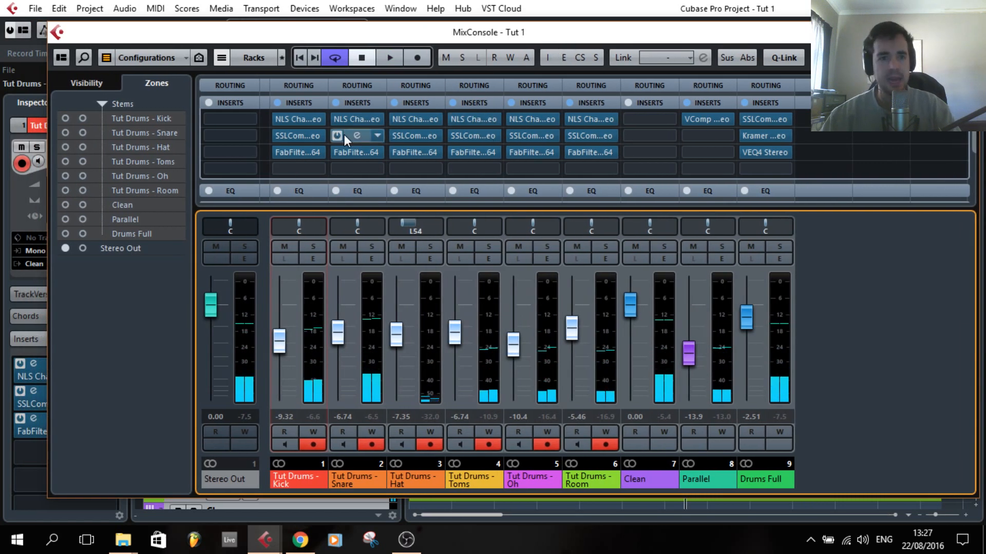
double_click(298, 151)
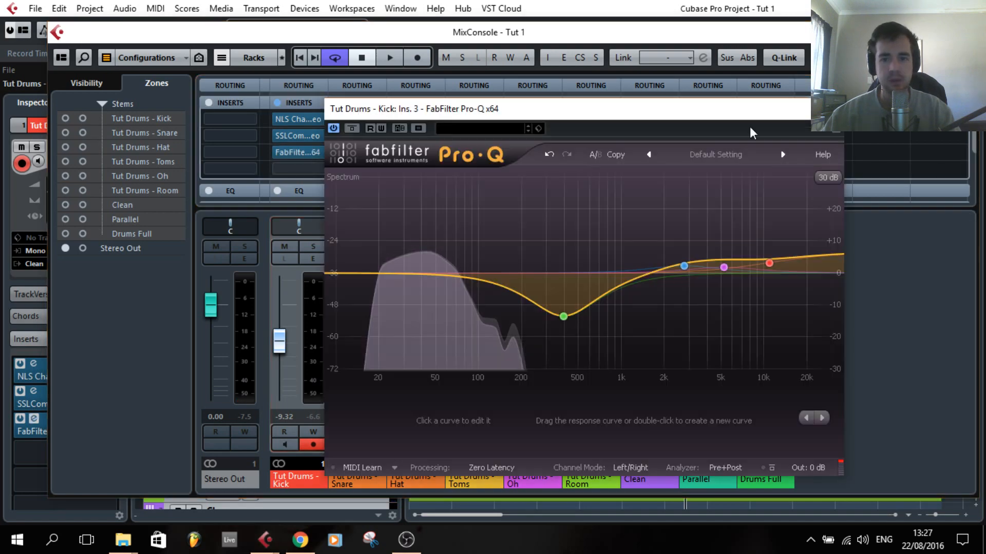
click(831, 109)
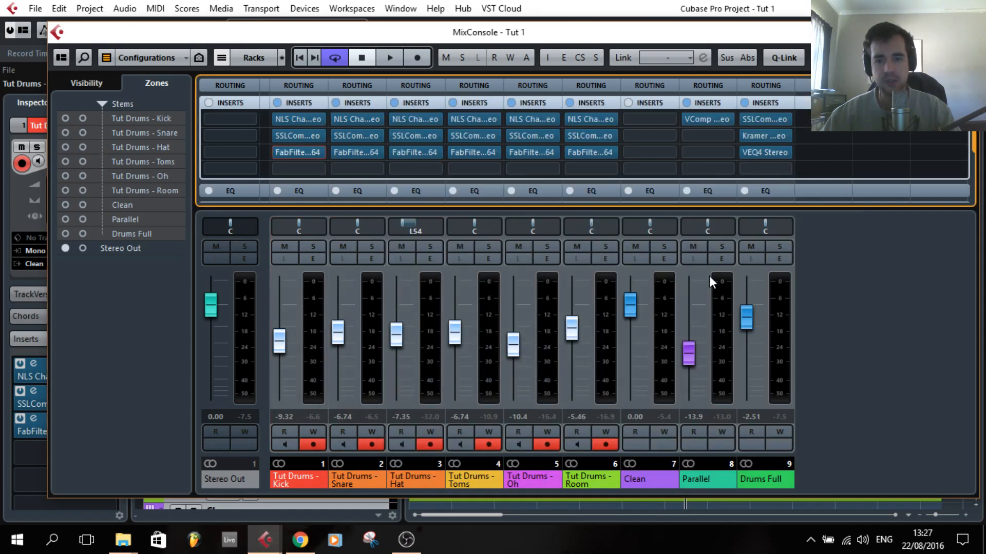
scroll(621, 147, down, 3)
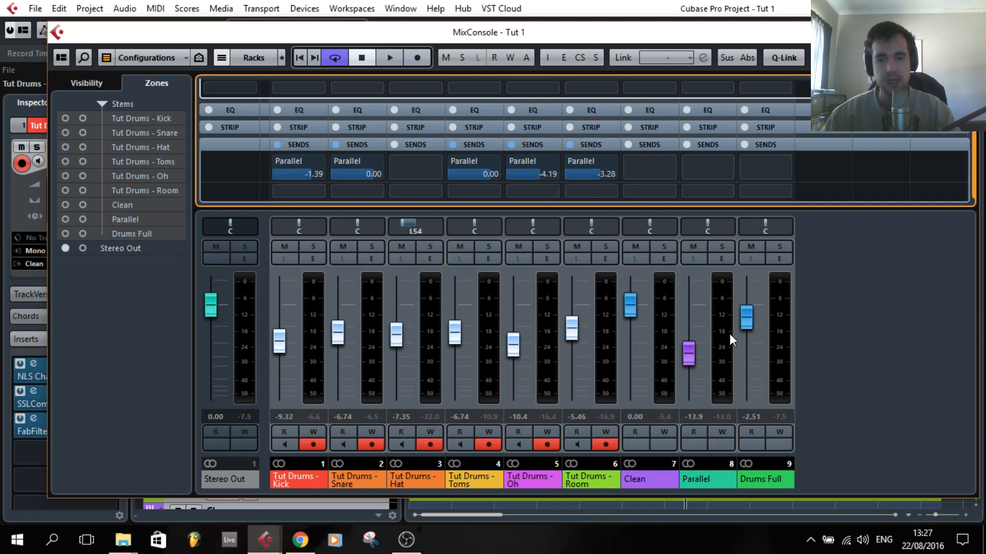
scroll(737, 169, up, 1)
scroll(738, 168, up, 2)
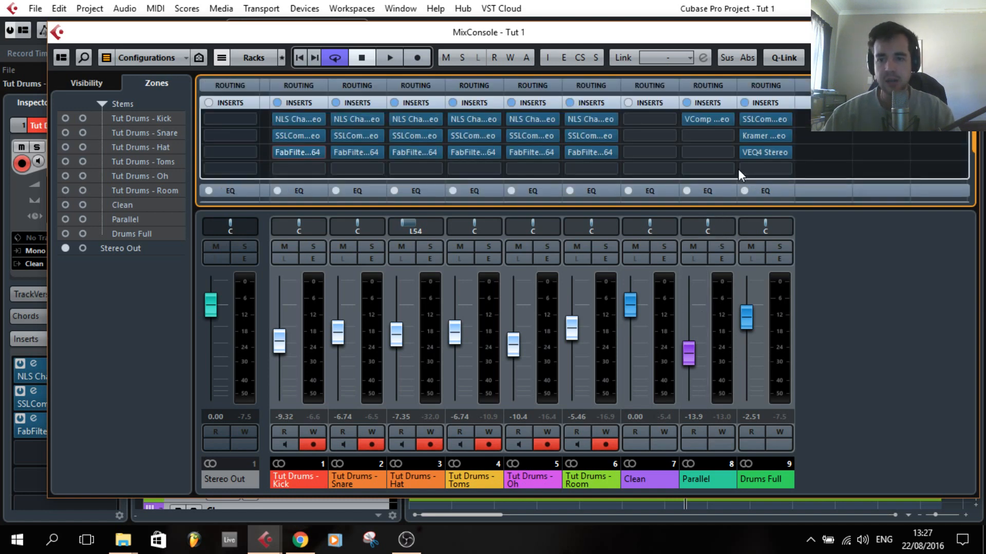
- Go through the Parallel and Clean channels in the mixer, finishing with only the Drums Full channel selected
click(701, 322)
click(660, 318)
click(726, 315)
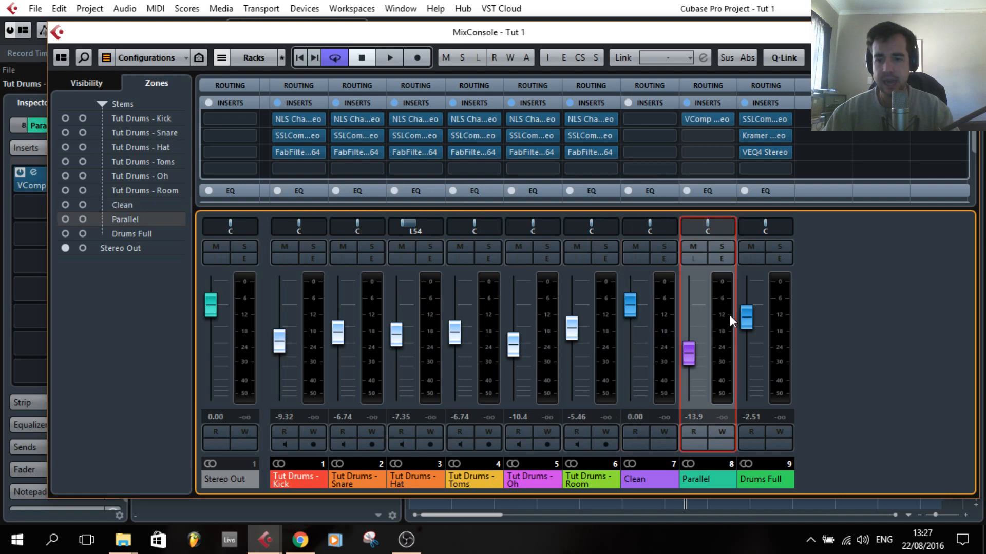
click(773, 318)
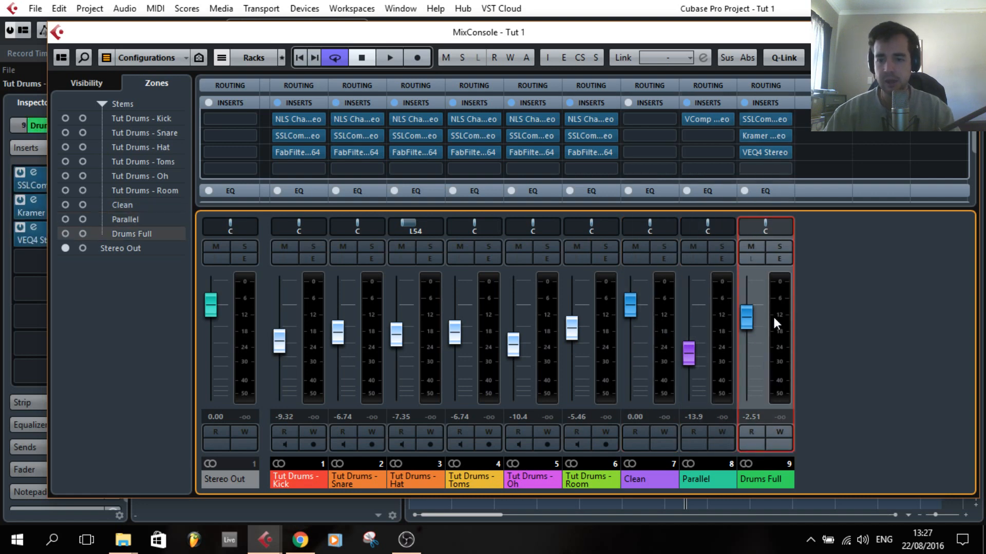
- Review Drums Full's bus compressor, Kramer tape and VEQ4 inserts one after another
click(765, 118)
click(422, 40)
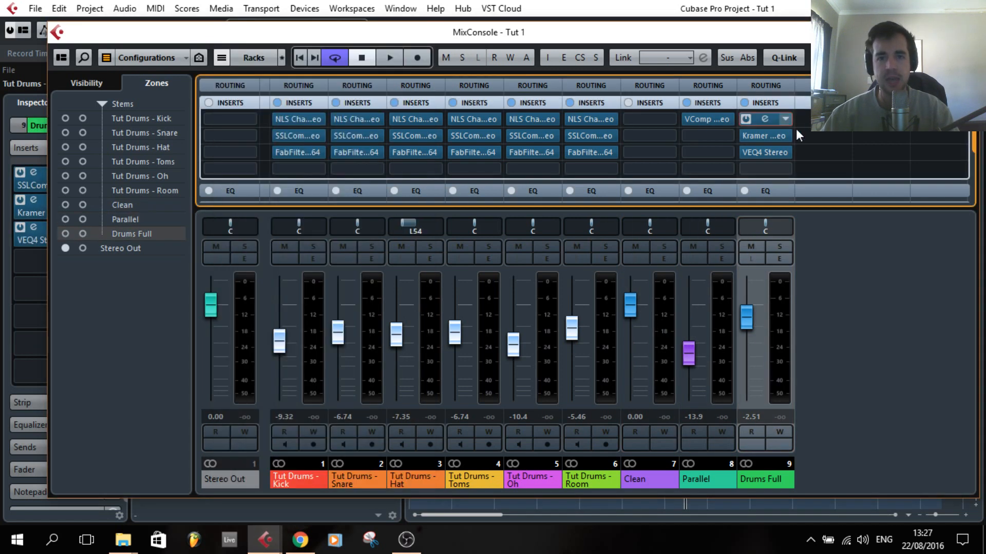
click(766, 134)
click(812, 77)
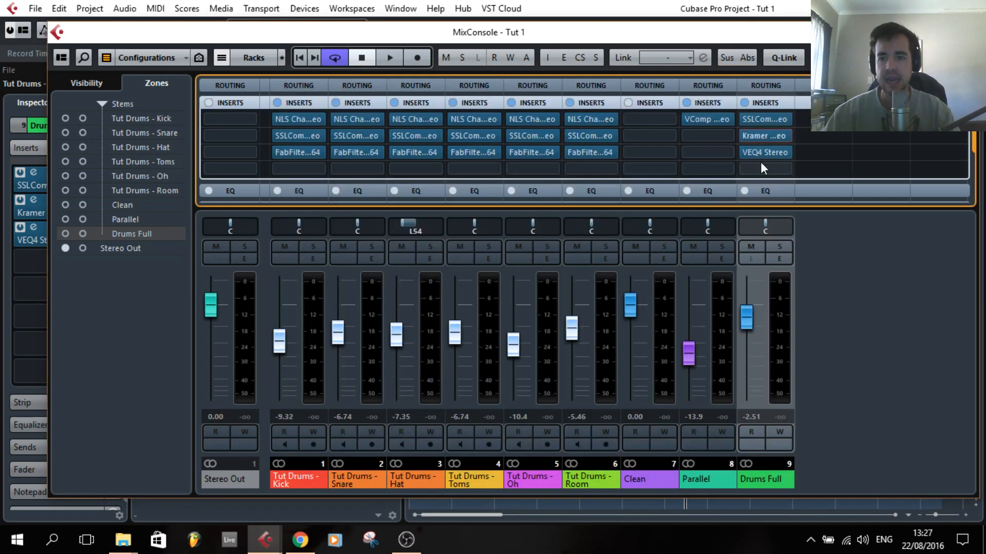
click(762, 155)
click(741, 96)
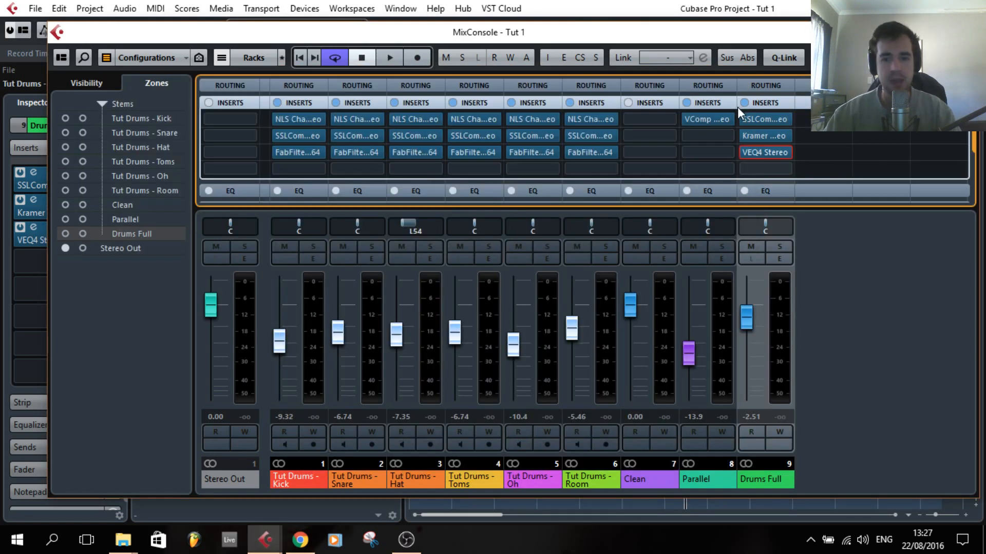
drag(732, 34, 734, 34)
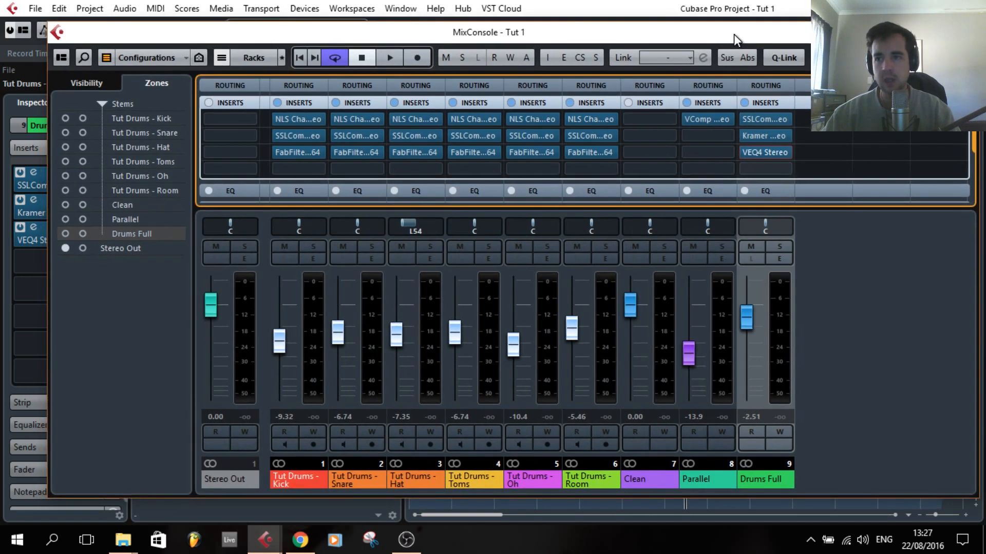